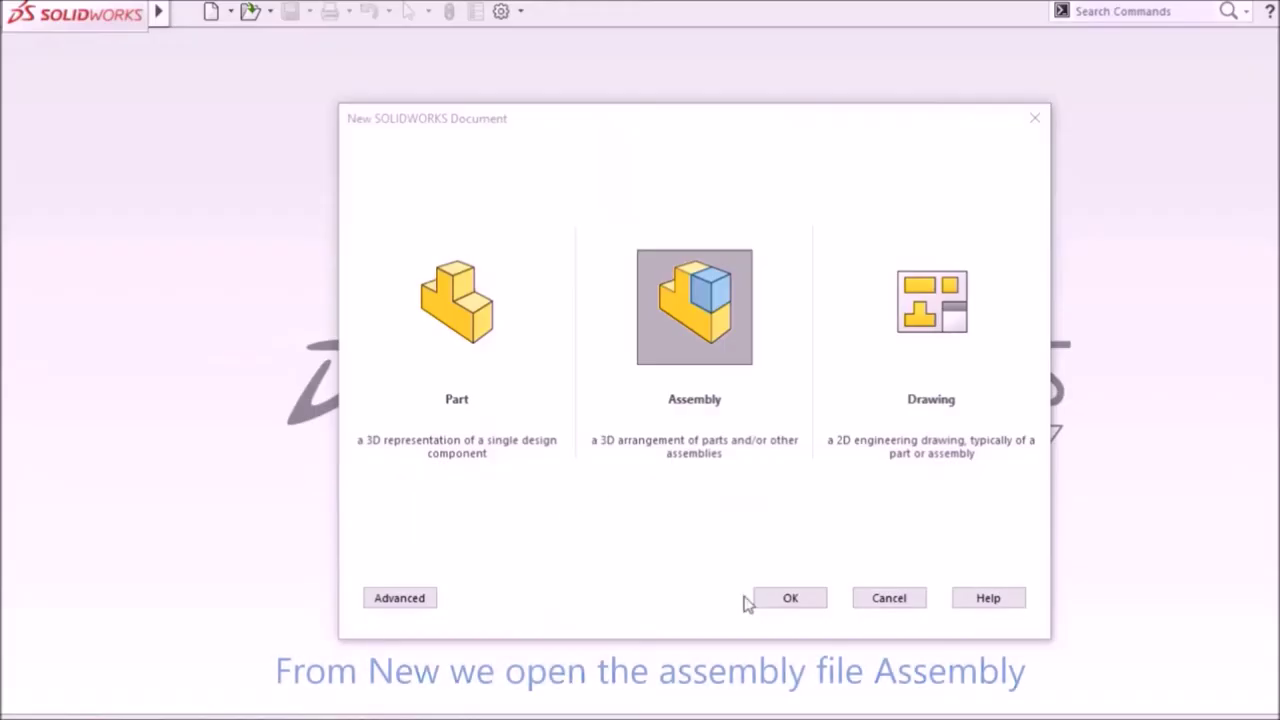
Start a new assembly and insert Vice Screw-6.SLDPRT from the Vice Screw-6 folder as its first component.
left_click(791, 596)
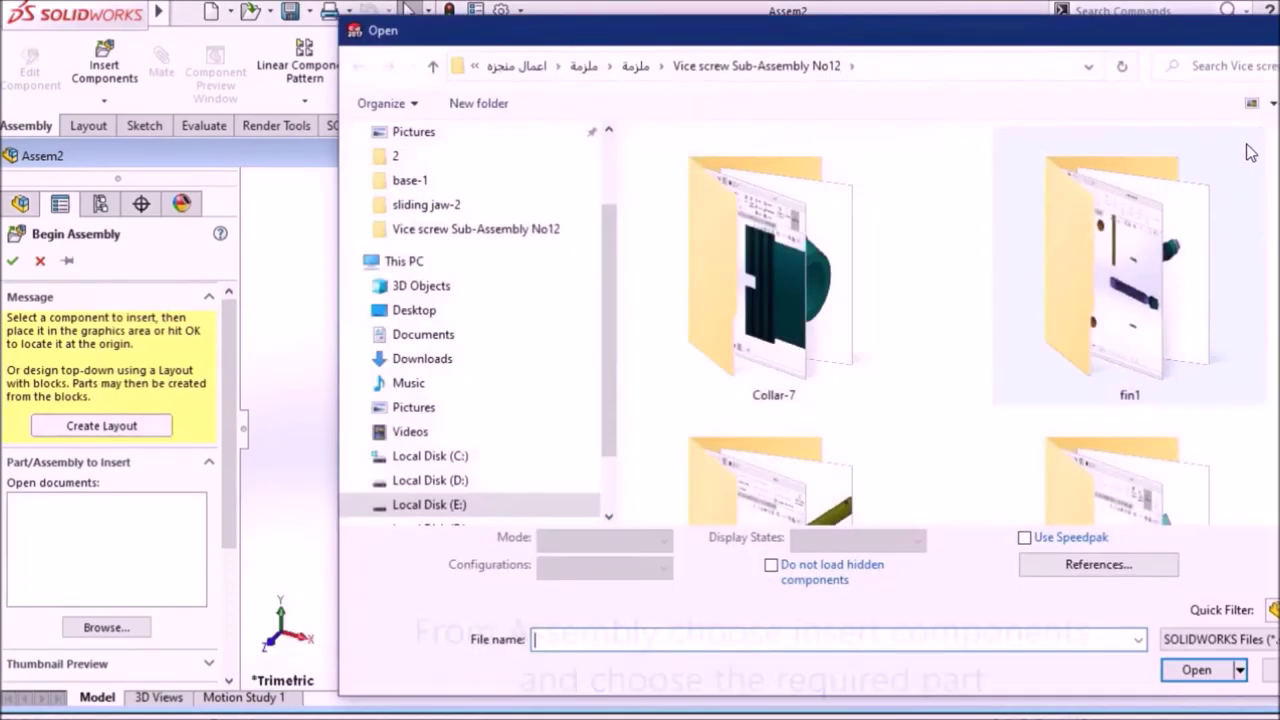
scroll(1063, 288, "down", 2)
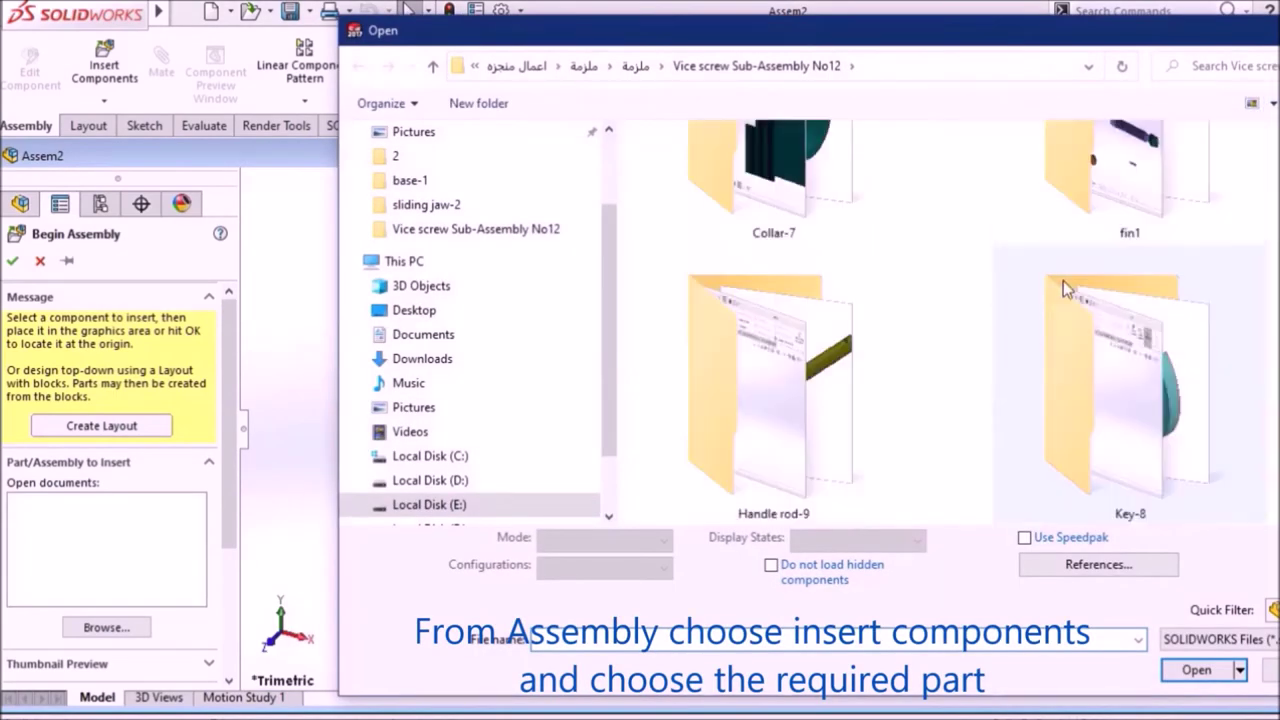
scroll(1063, 288, "down", 3)
scroll(1063, 288, "down", 3)
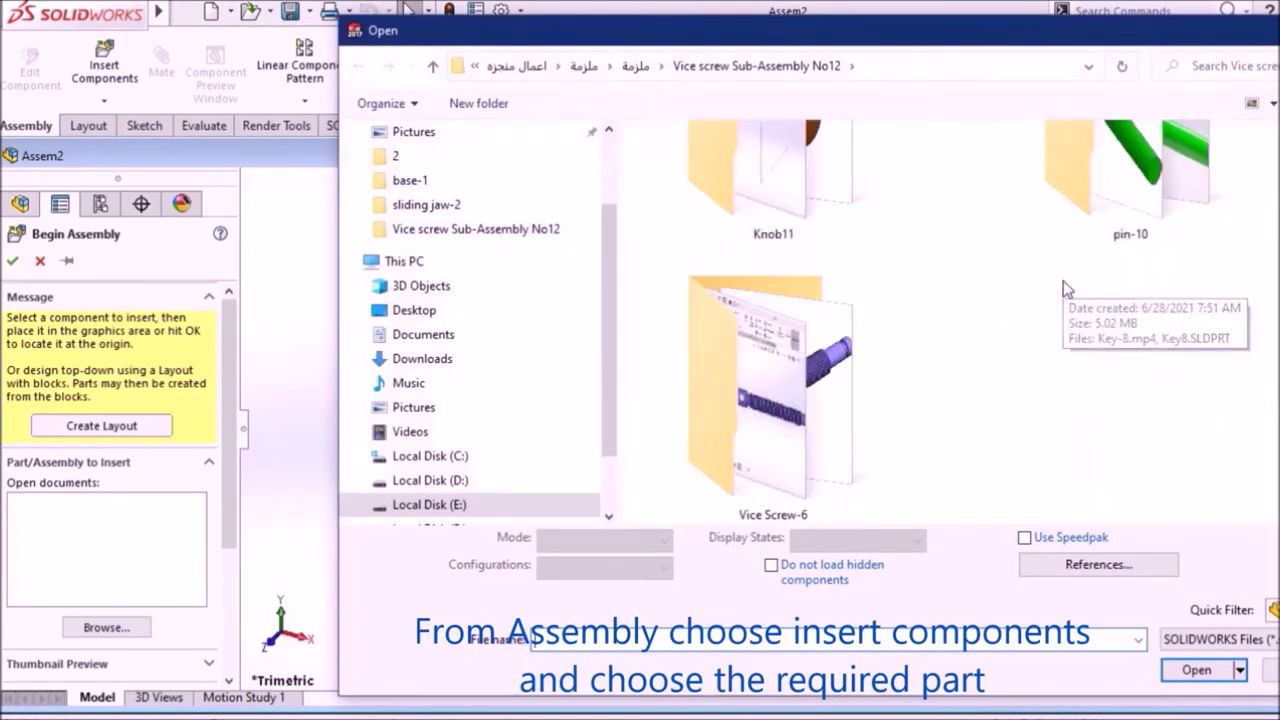
double_click(775, 385)
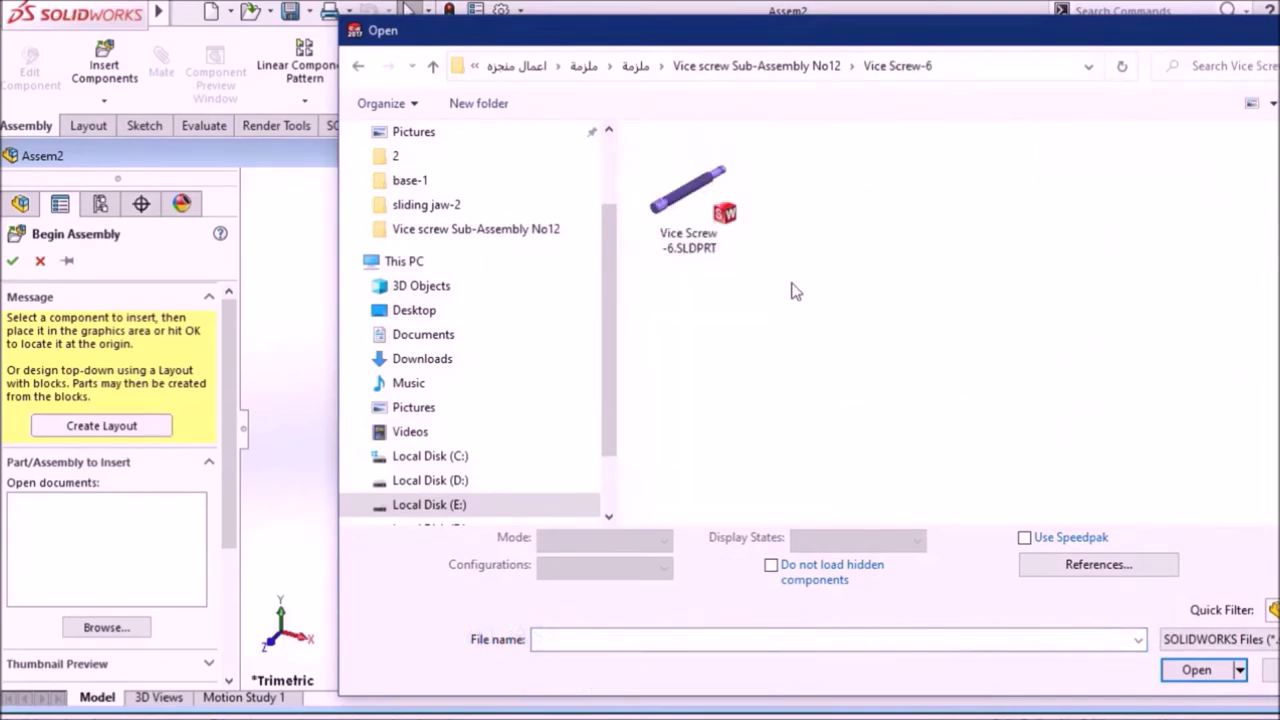
left_click(729, 250)
left_click(1232, 660)
left_click(1238, 156)
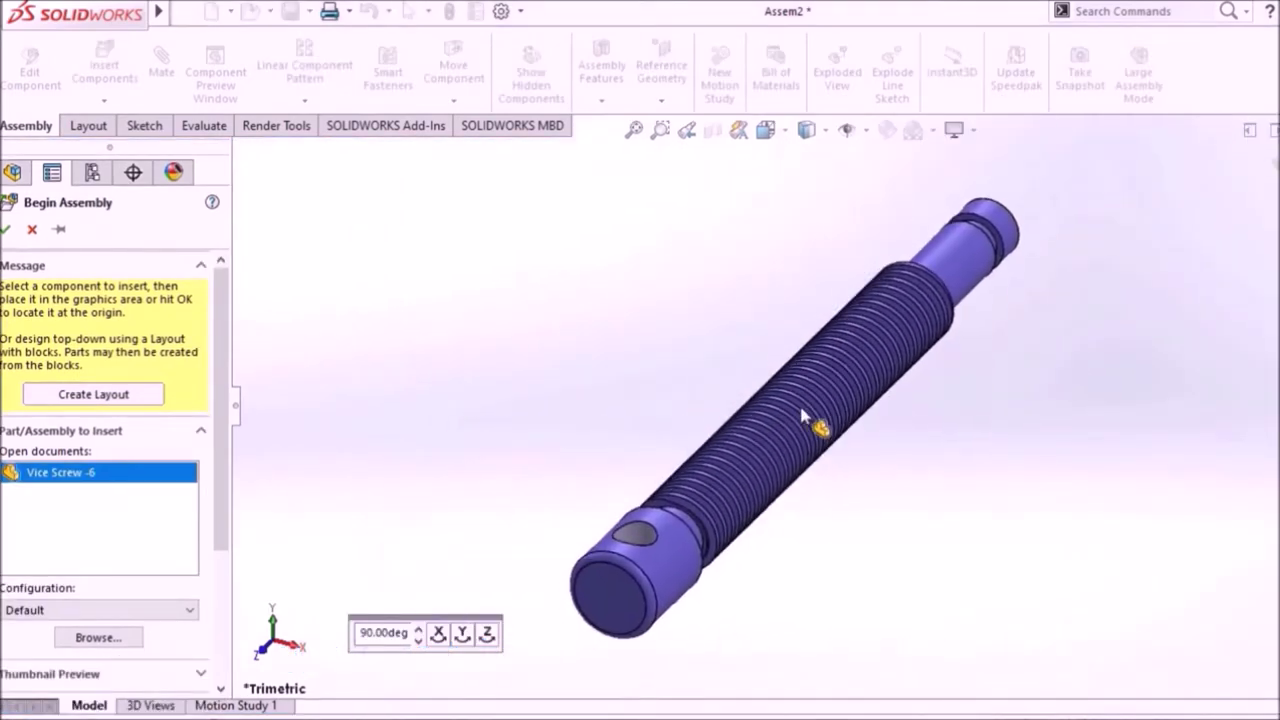
left_click(820, 418)
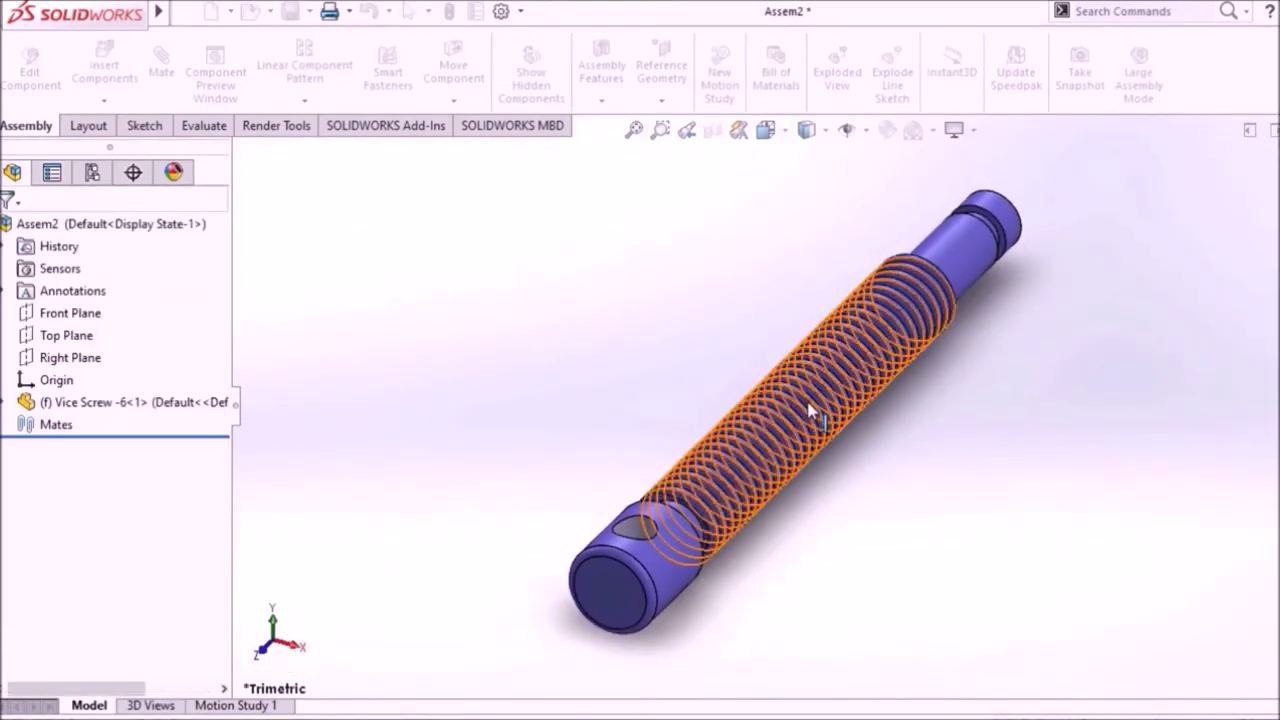
Switch to the Right view and make the Vice Screw-6 component floating.
scroll(810, 410, "up", 3)
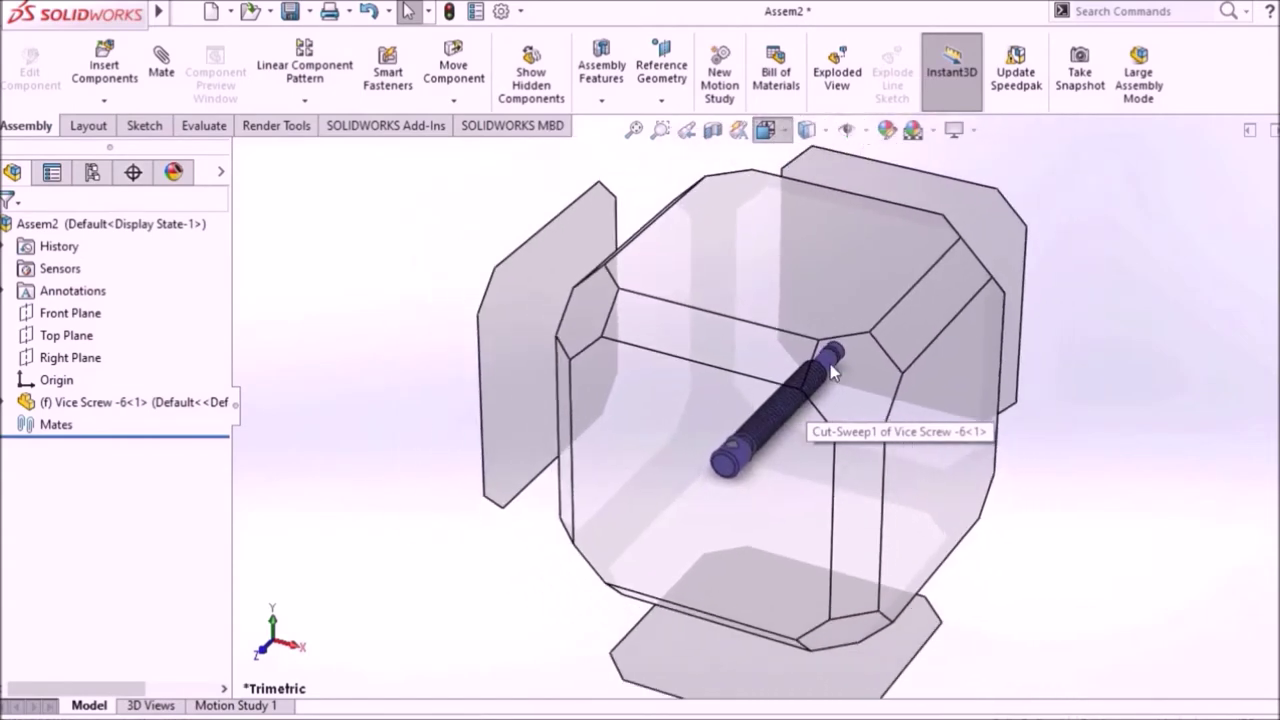
left_click(766, 130)
left_click(834, 214)
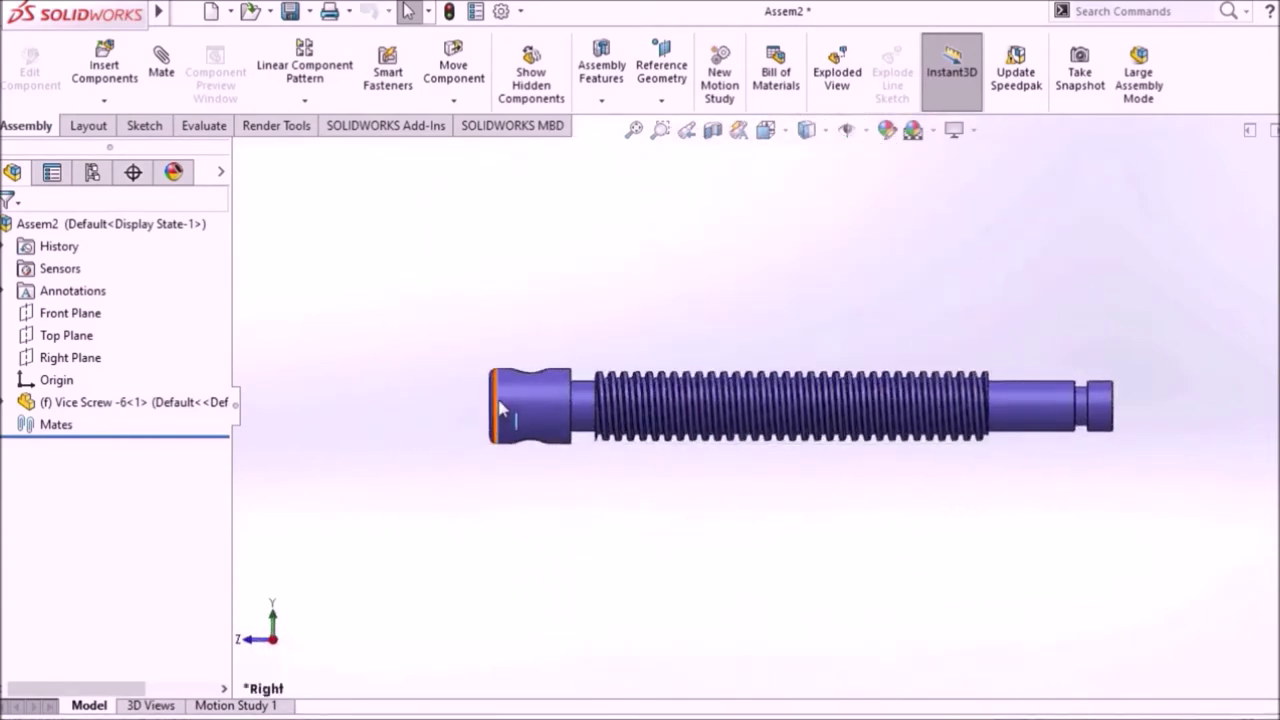
right_click(510, 410)
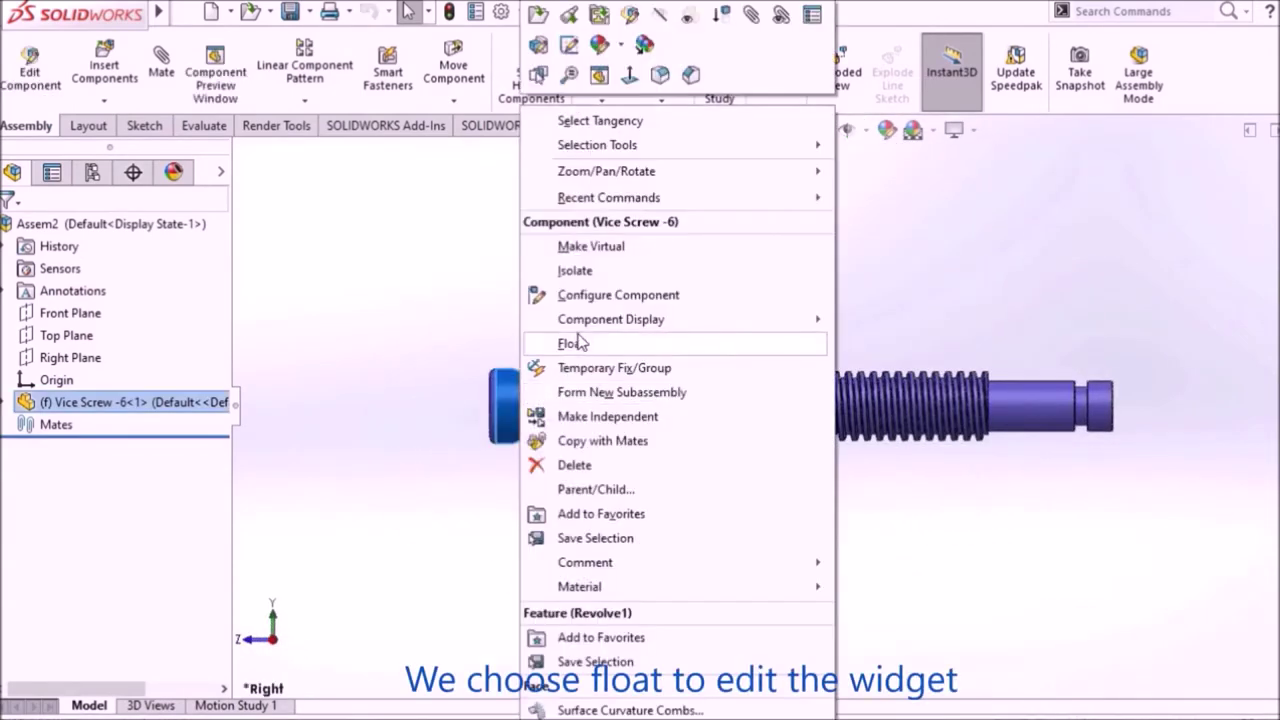
left_click(570, 343)
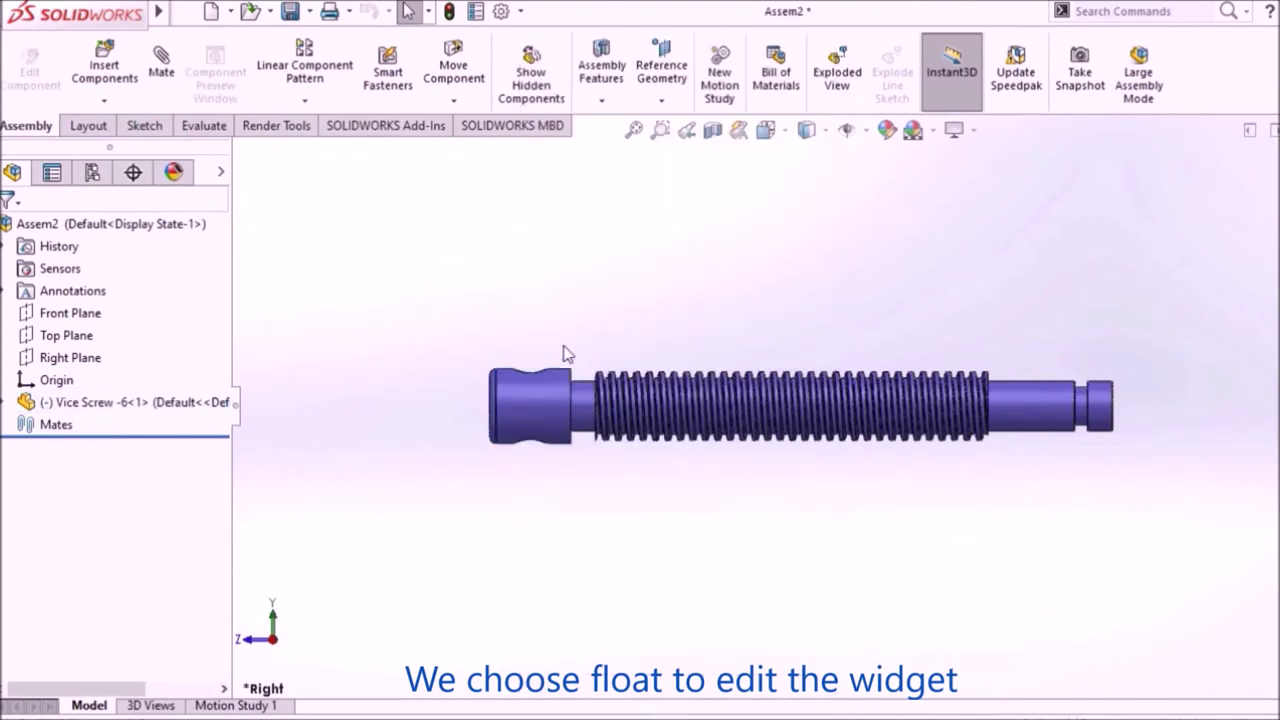
Mate the vice screw's Front Plane coincident with the assembly's Front Plane.
left_click(7, 402)
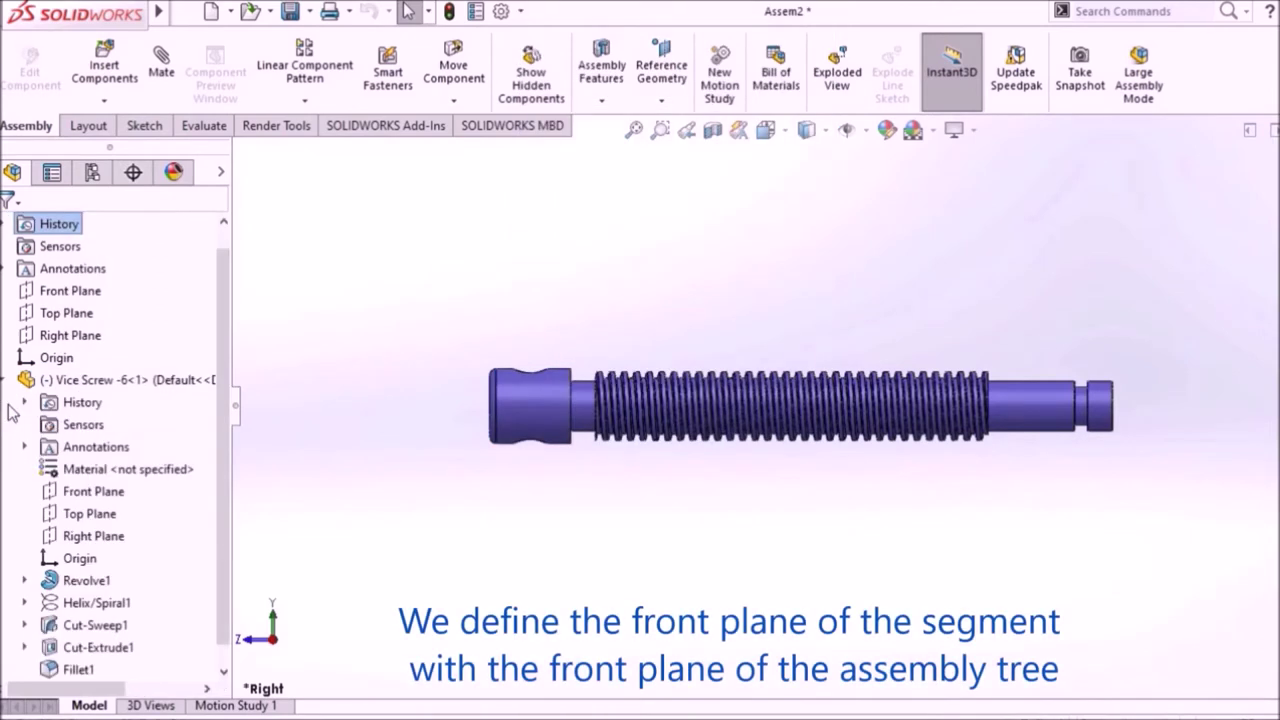
left_click(90, 491)
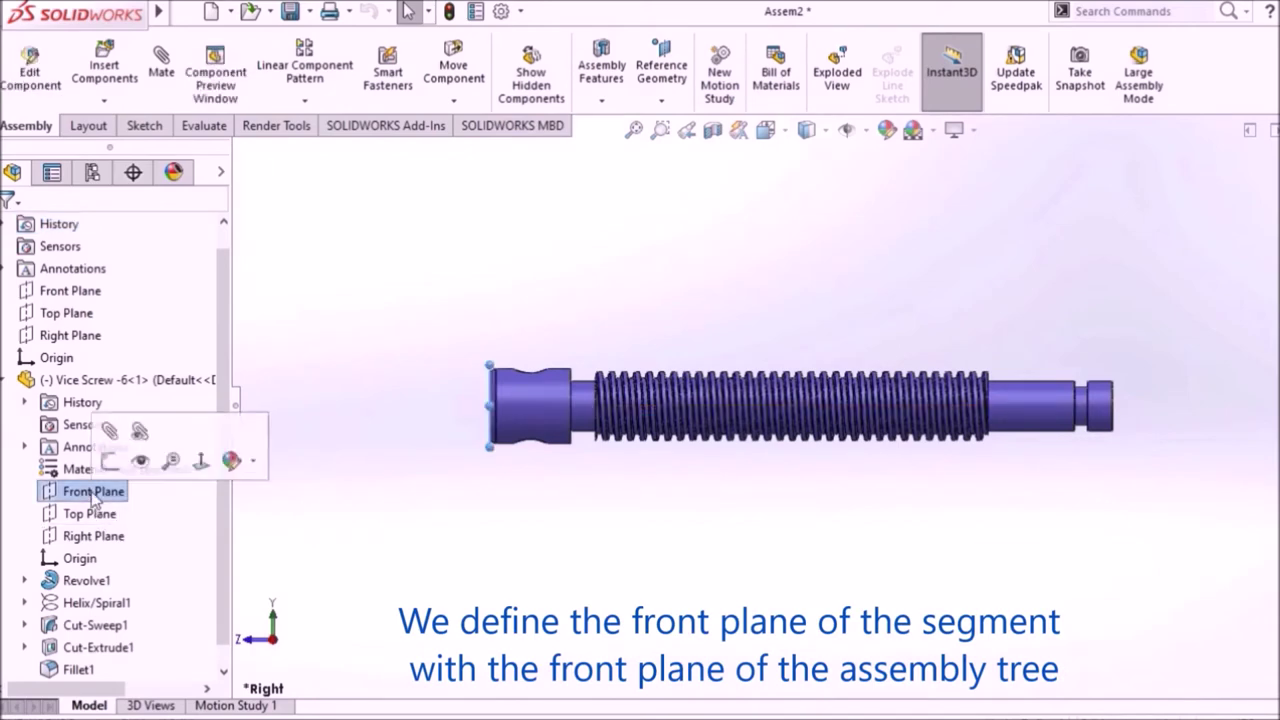
left_click(80, 292, "ctrl")
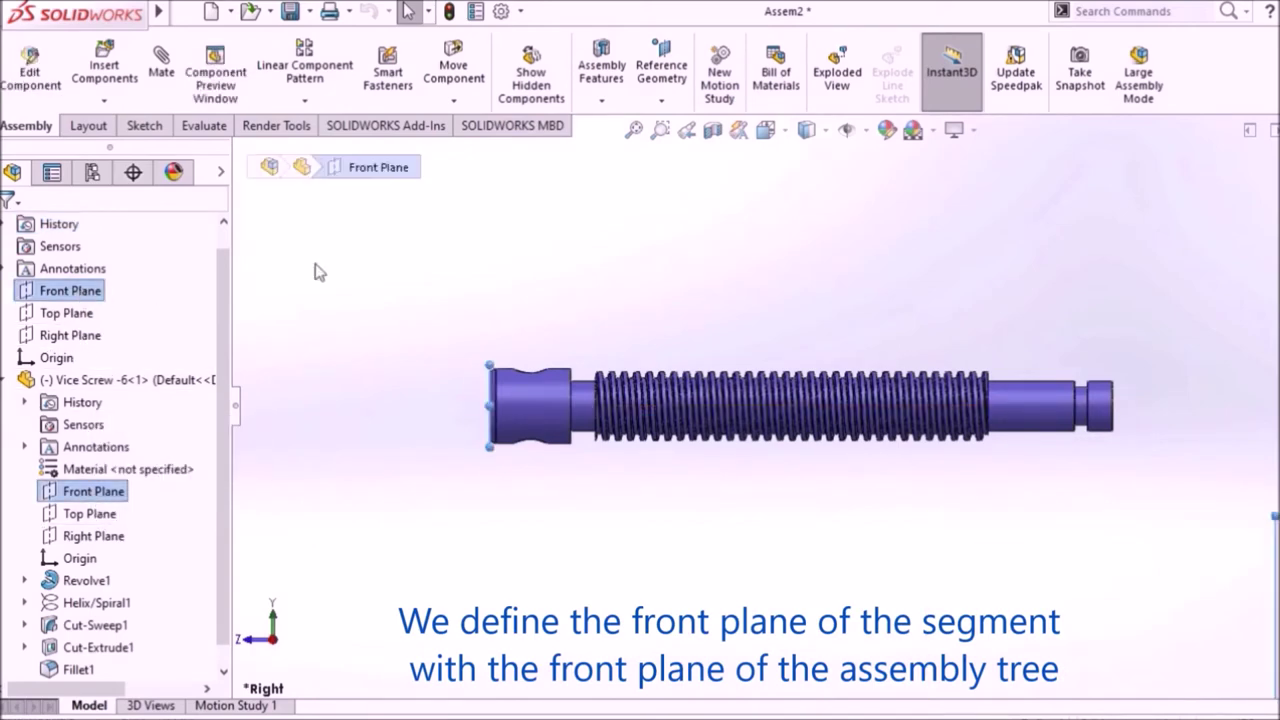
left_click(174, 56)
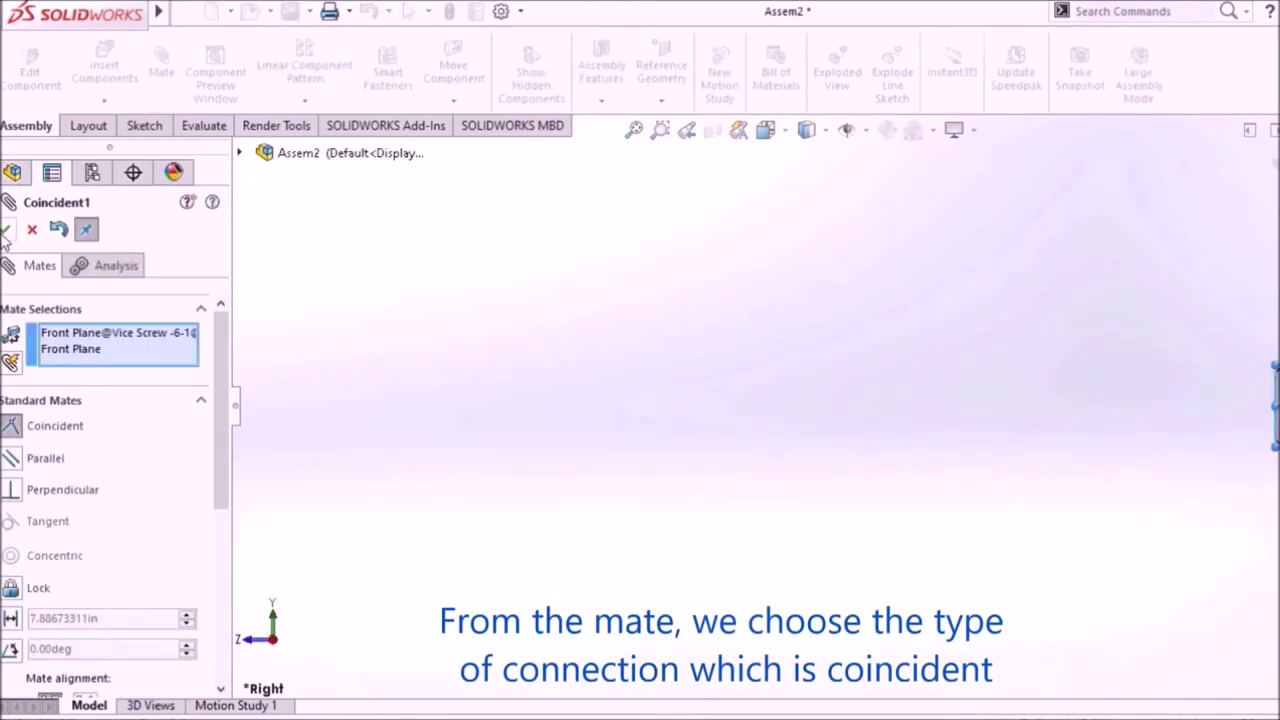
left_click(5, 230)
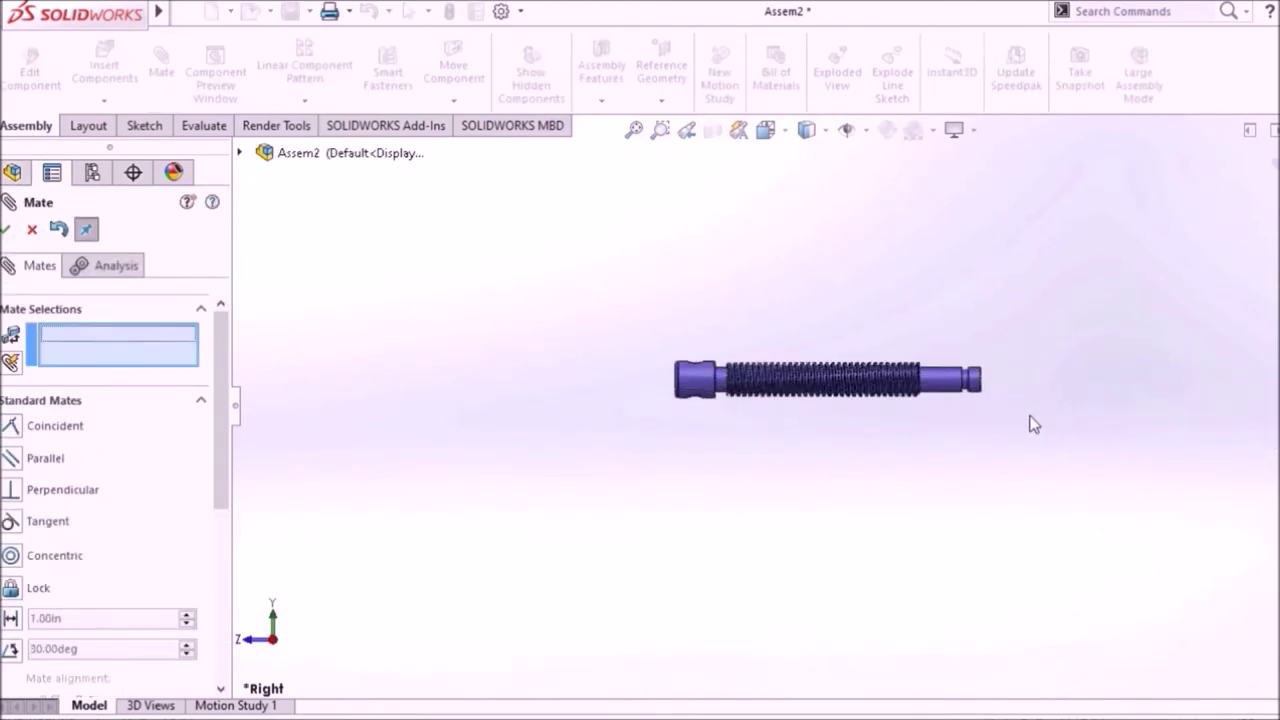
scroll(828, 365, "down", 3)
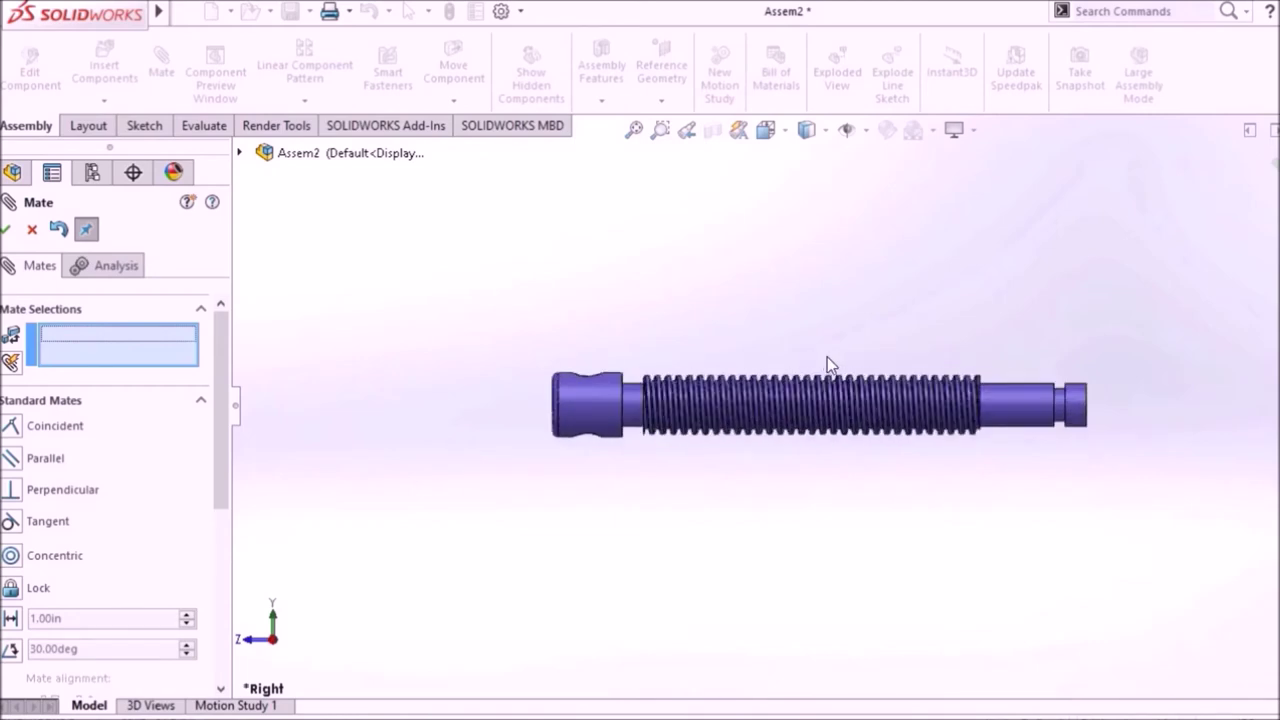
left_click(11, 231)
left_click(66, 313)
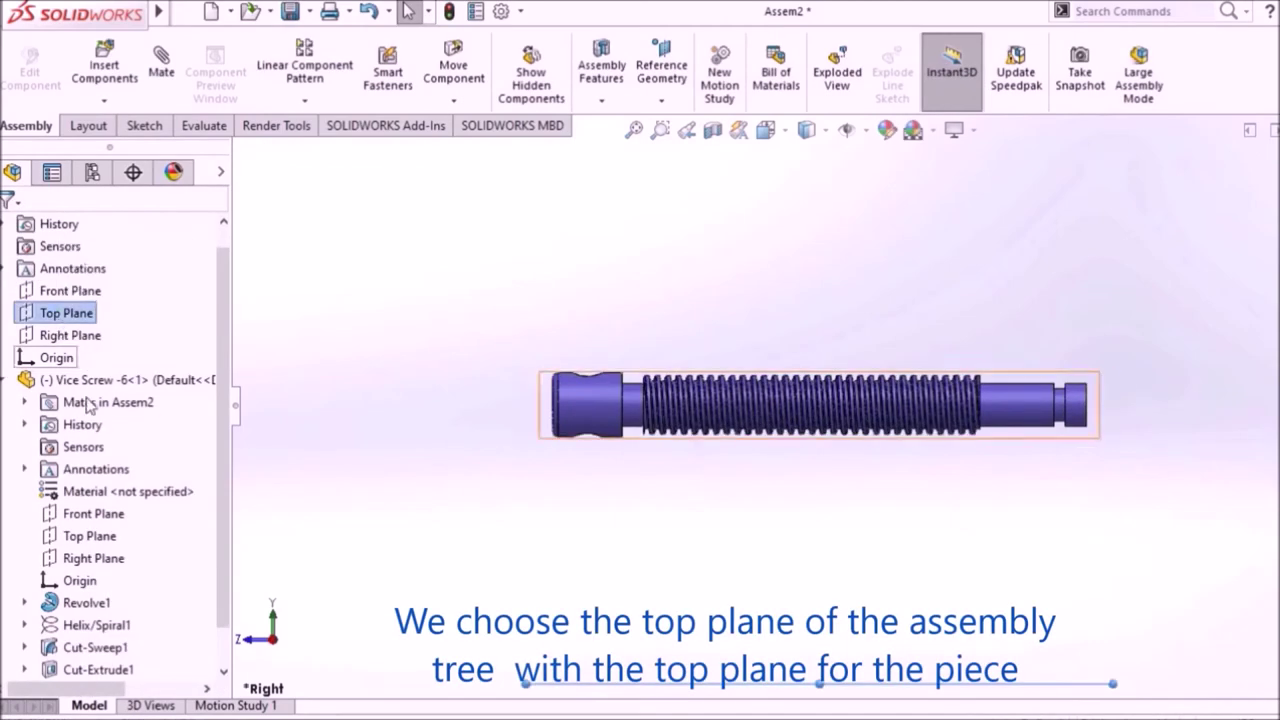
Make the vice screw's Top Plane coincident with the assembly's Top Plane.
left_click(82, 537, "ctrl")
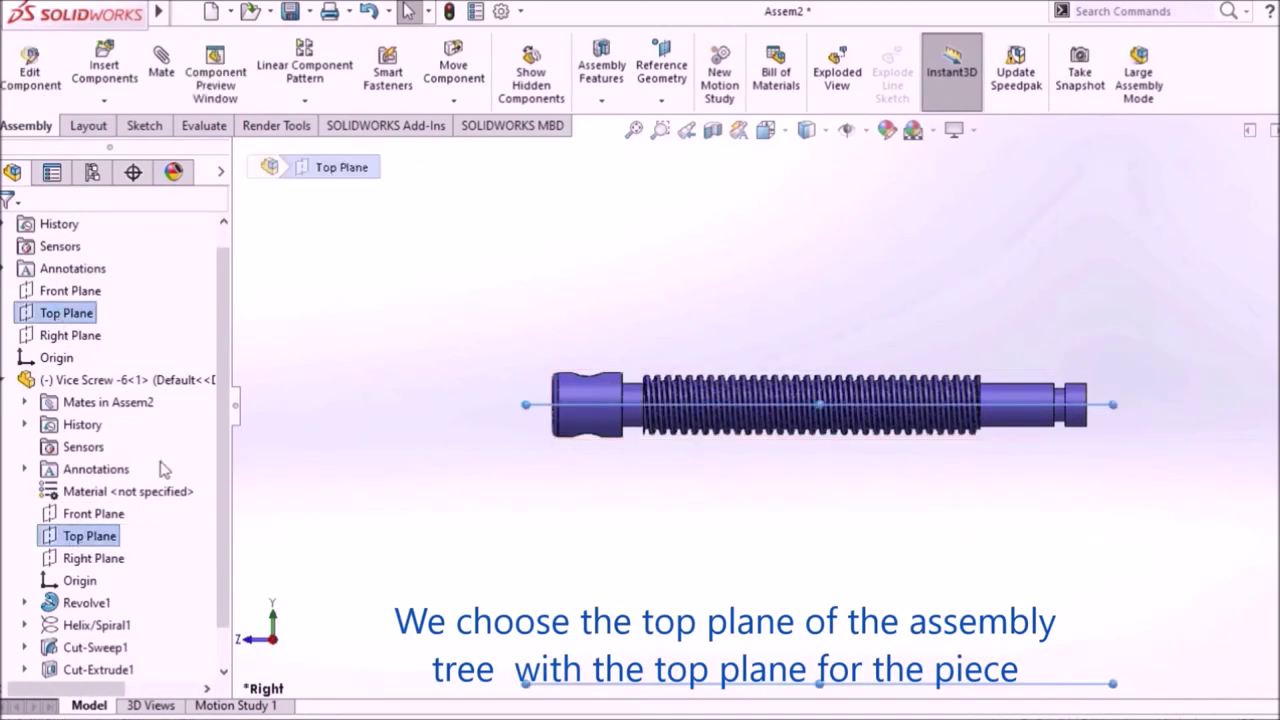
left_click(170, 93)
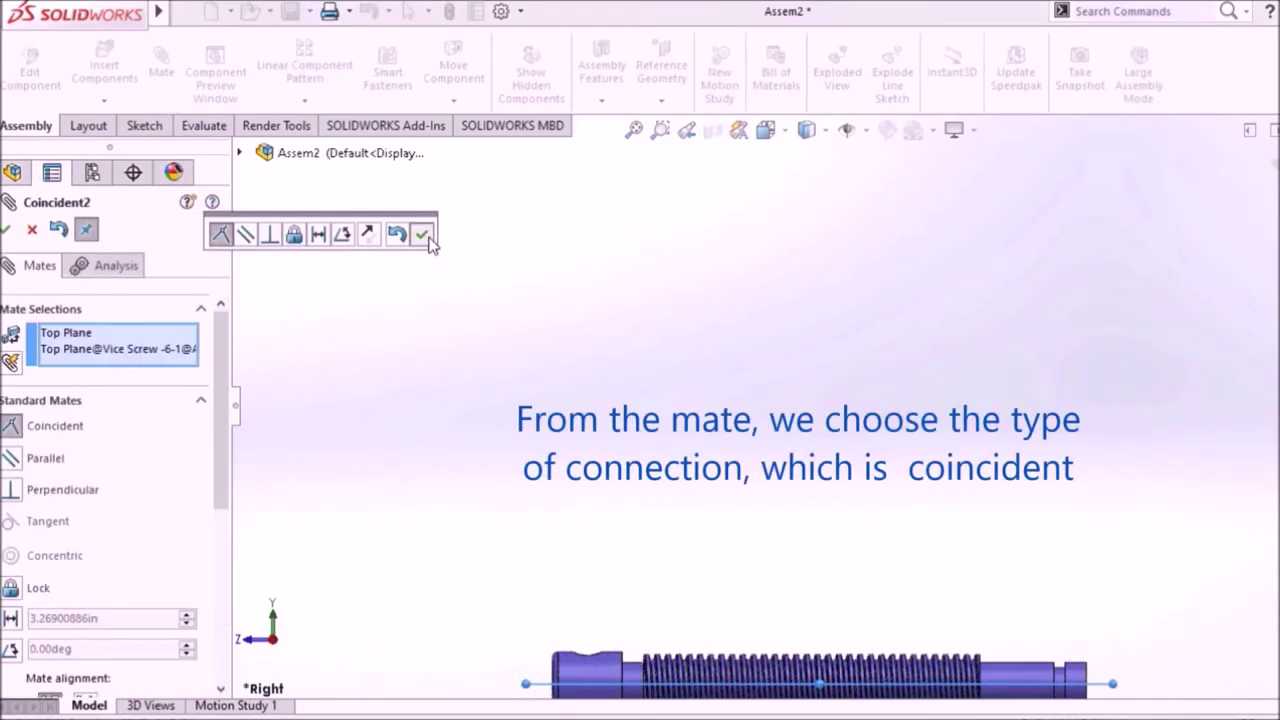
left_click(422, 234)
scroll(700, 380, "up", 1)
scroll(780, 390, "up", 1)
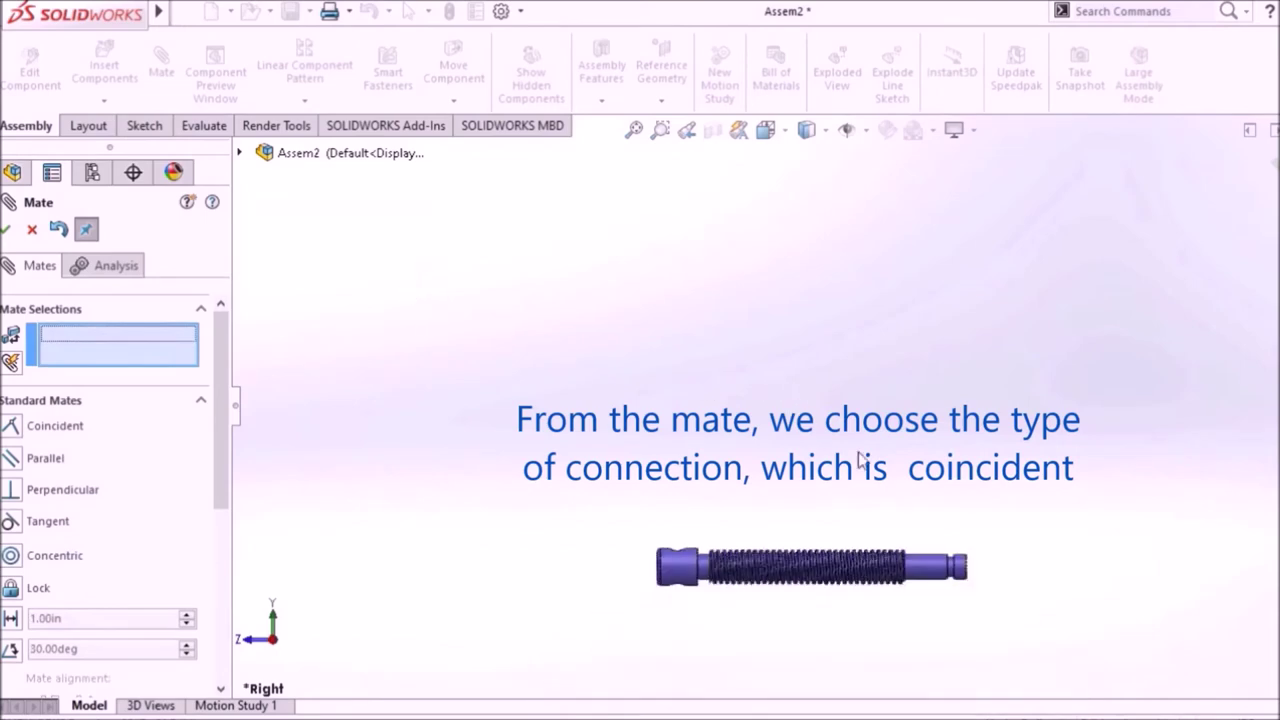
scroll(910, 545, "down", 1)
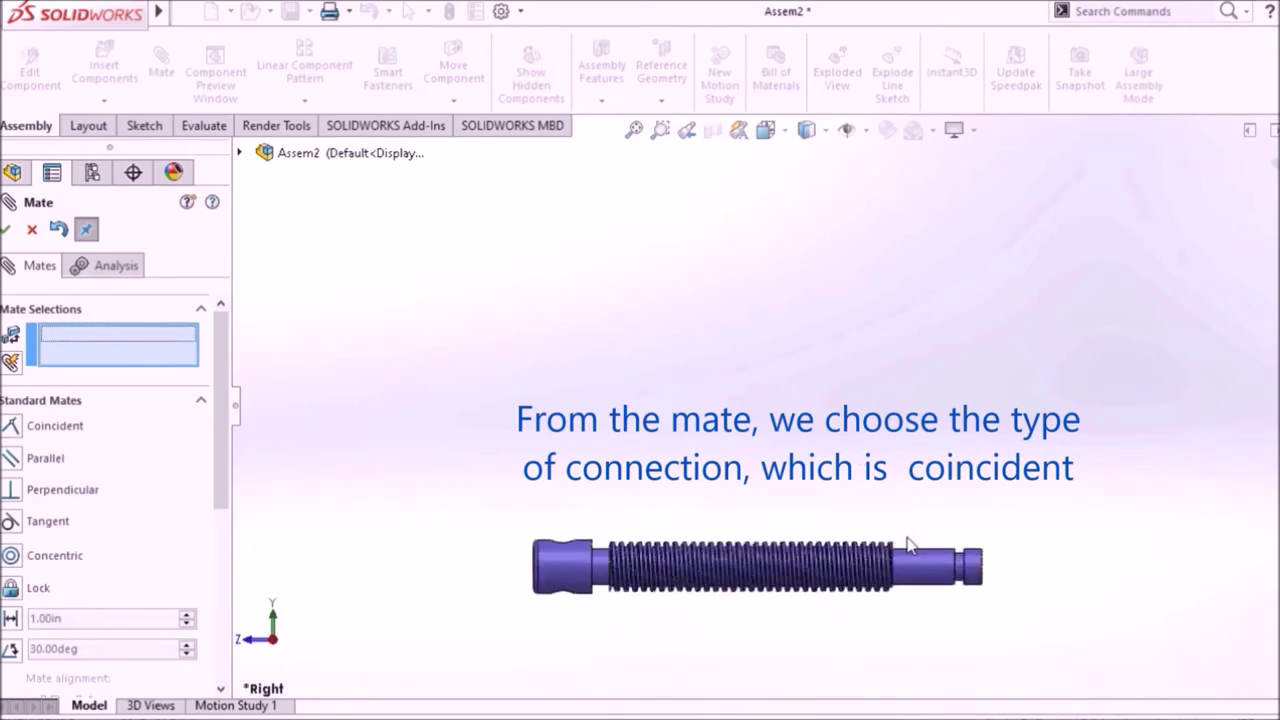
left_click(6, 229)
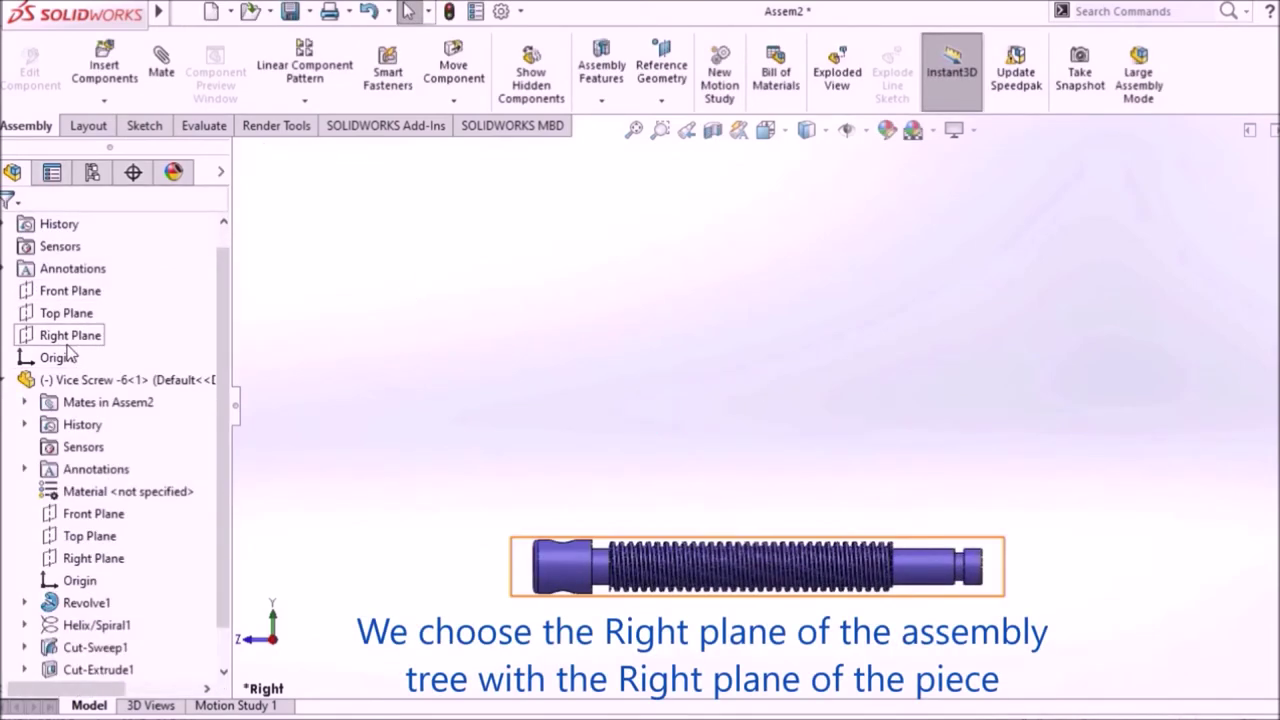
Mate the vice screw's Right Plane coincident with the assembly's Right Plane.
left_click(70, 335)
left_click(88, 558, "ctrl")
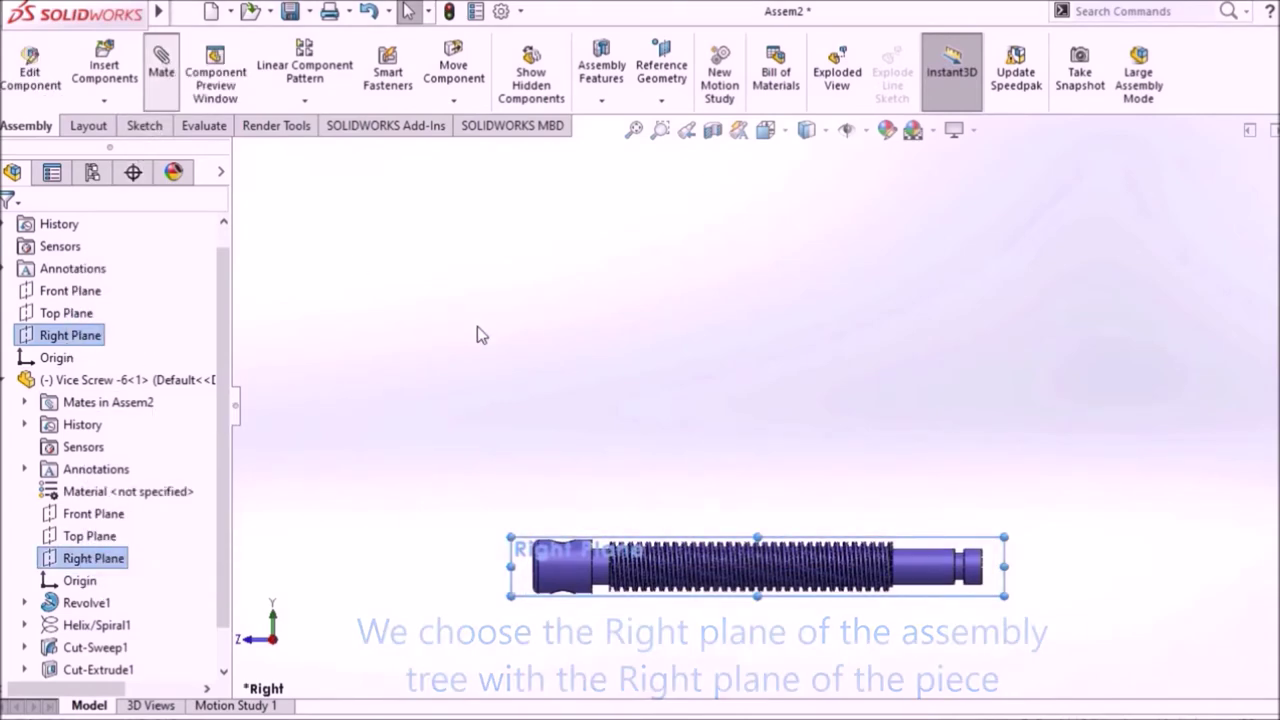
key("m")
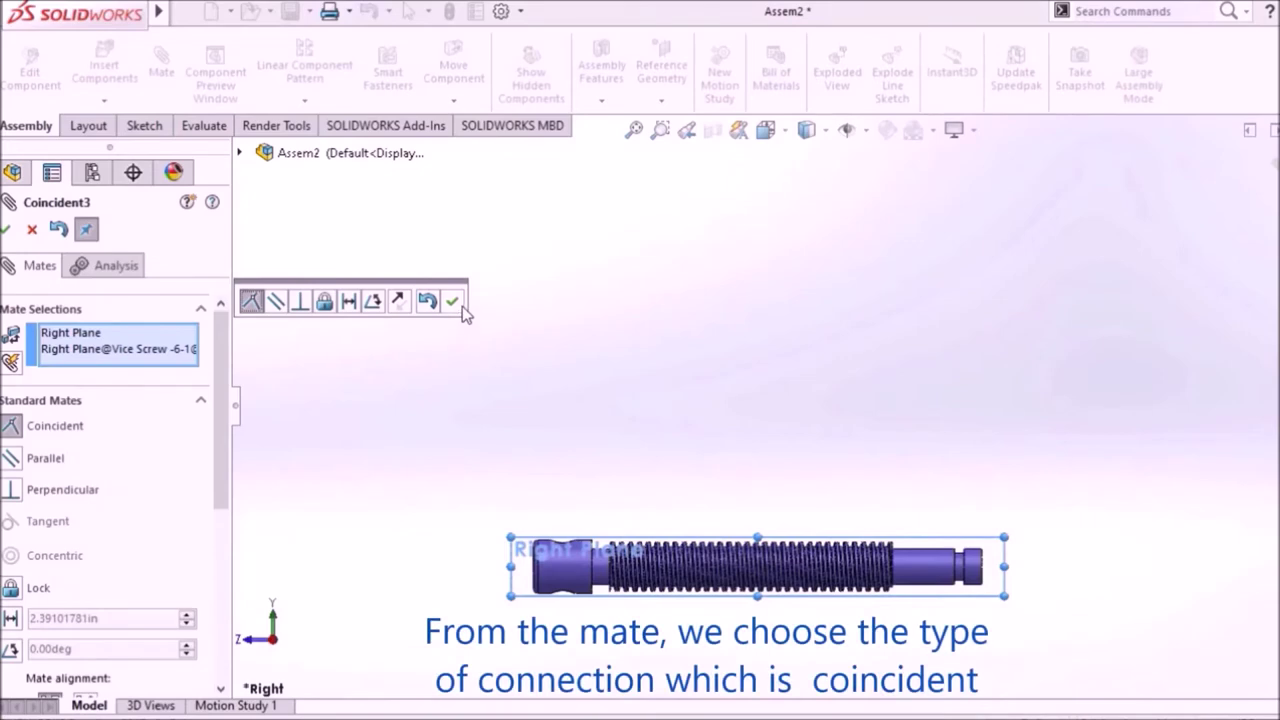
left_click(452, 300)
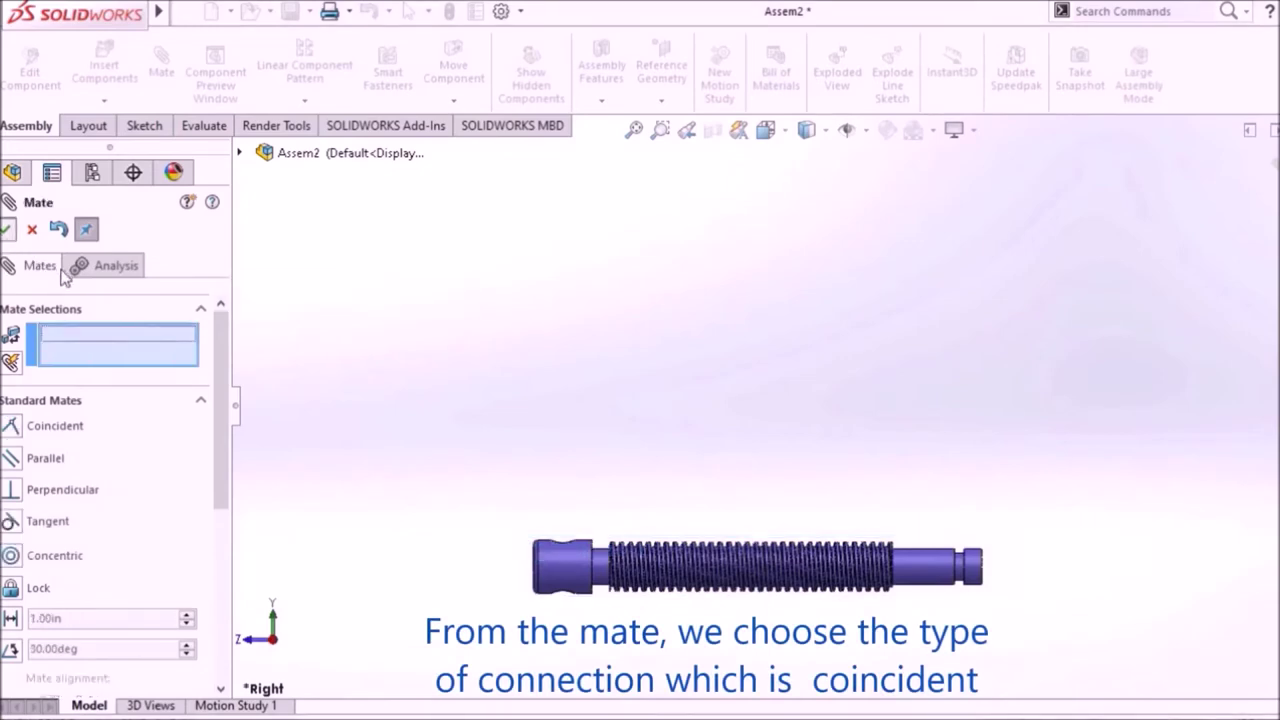
left_click(7, 229)
left_click(4, 402)
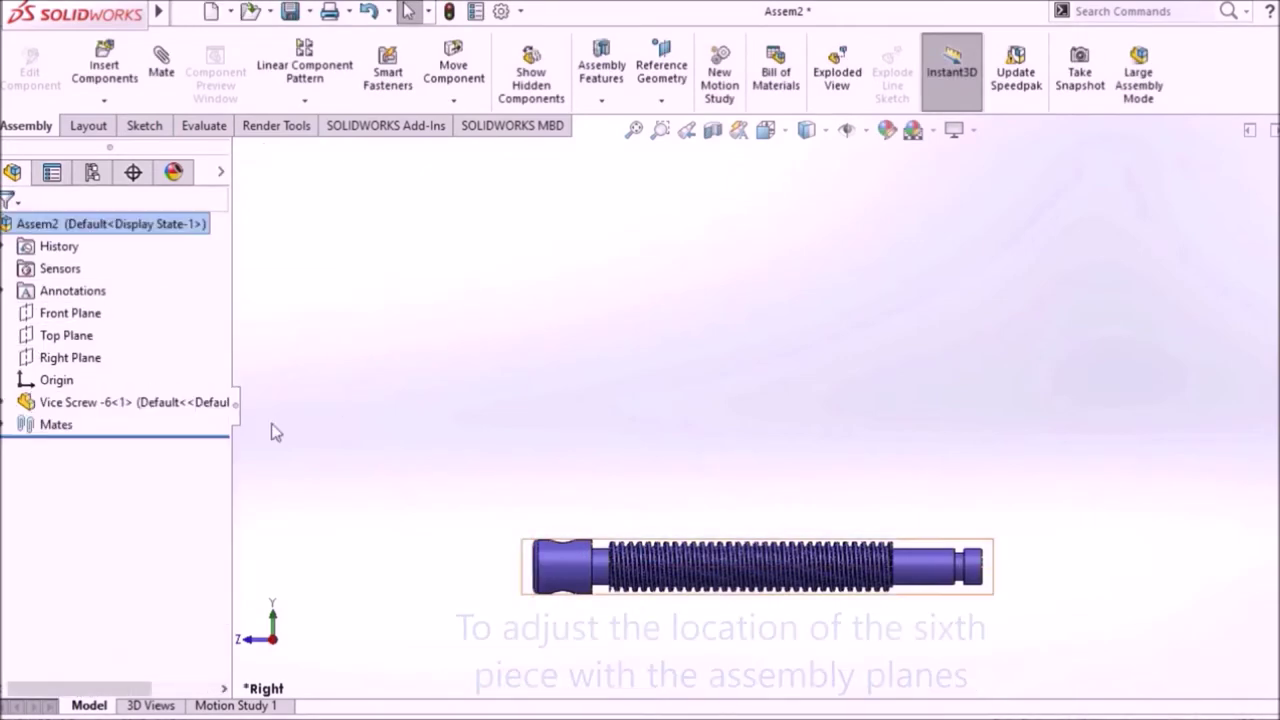
scroll(582, 447, "up", 3)
scroll(822, 451, "up", 3)
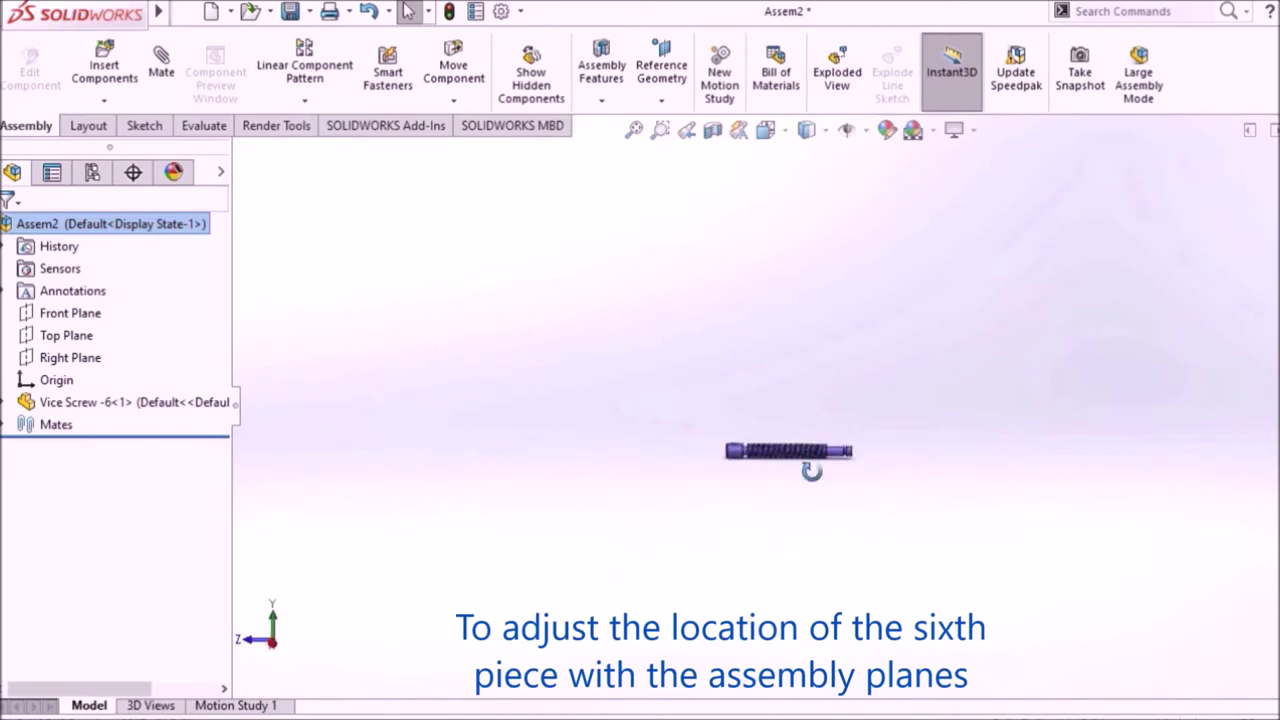
scroll(803, 465, "down", 5)
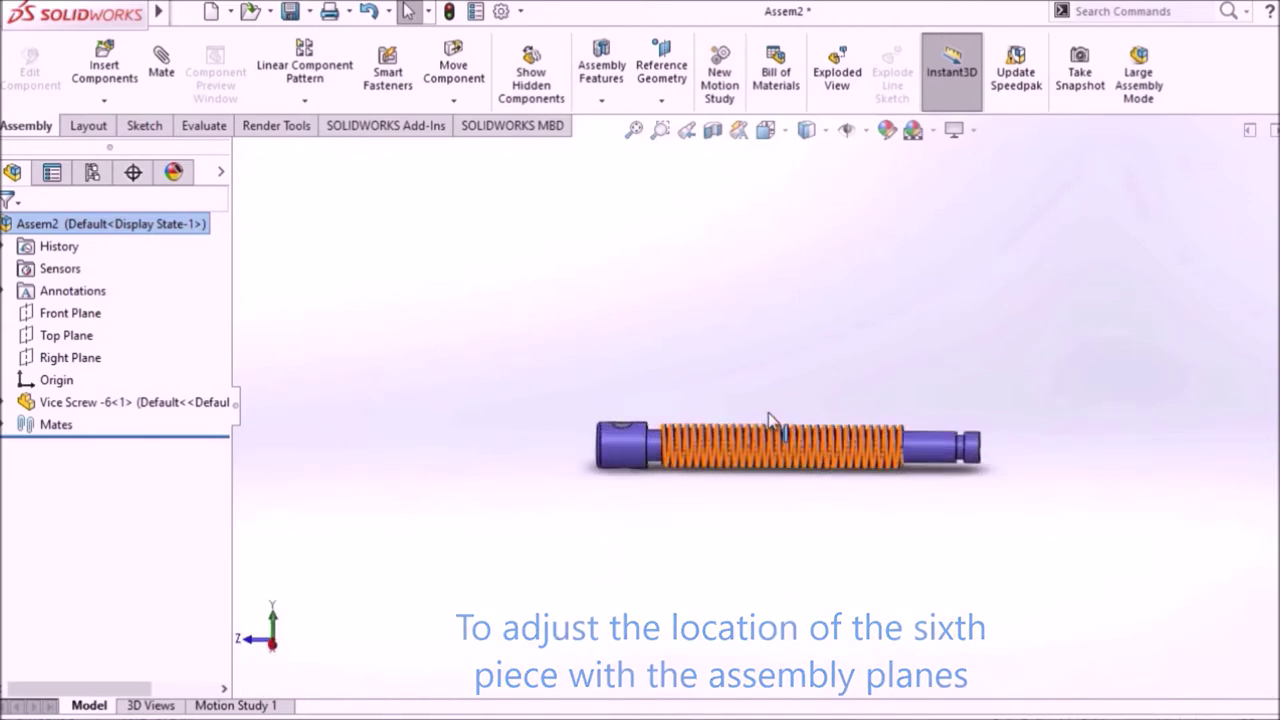
Insert Key8.SLDPRT from the Key-8 folder and drop it beside the end of the vice screw.
left_click(104, 68)
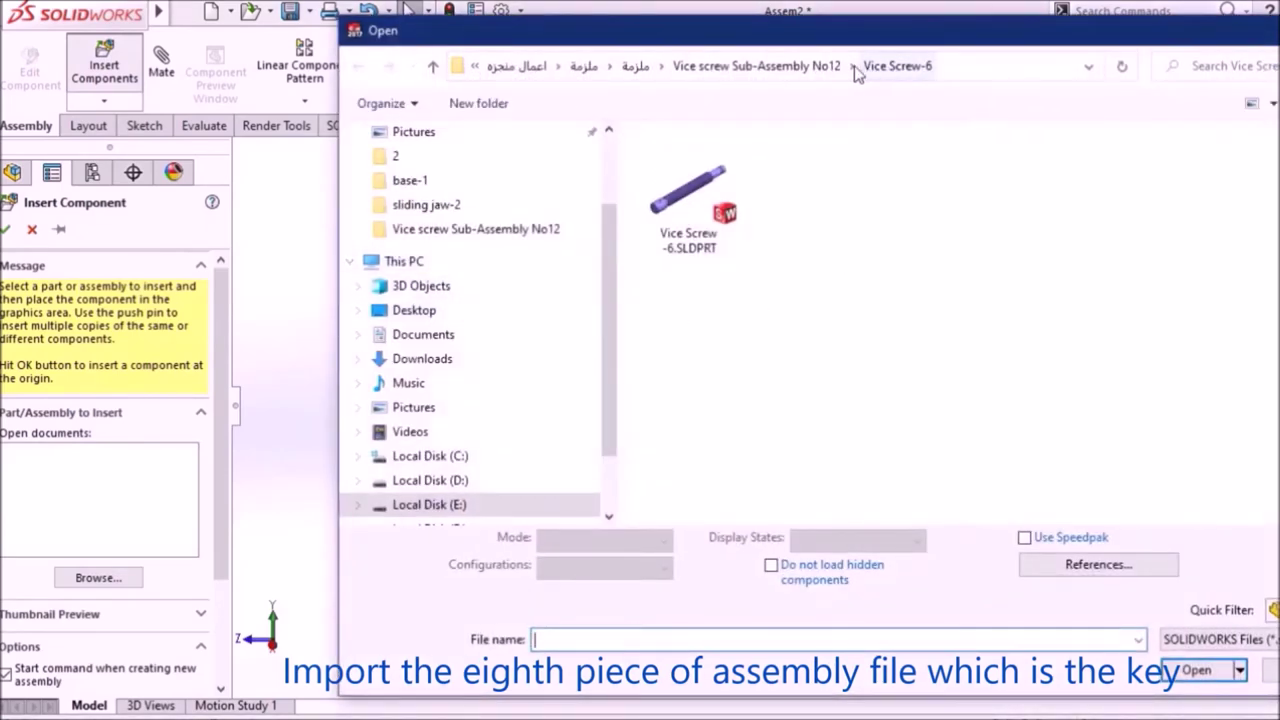
left_click(800, 67)
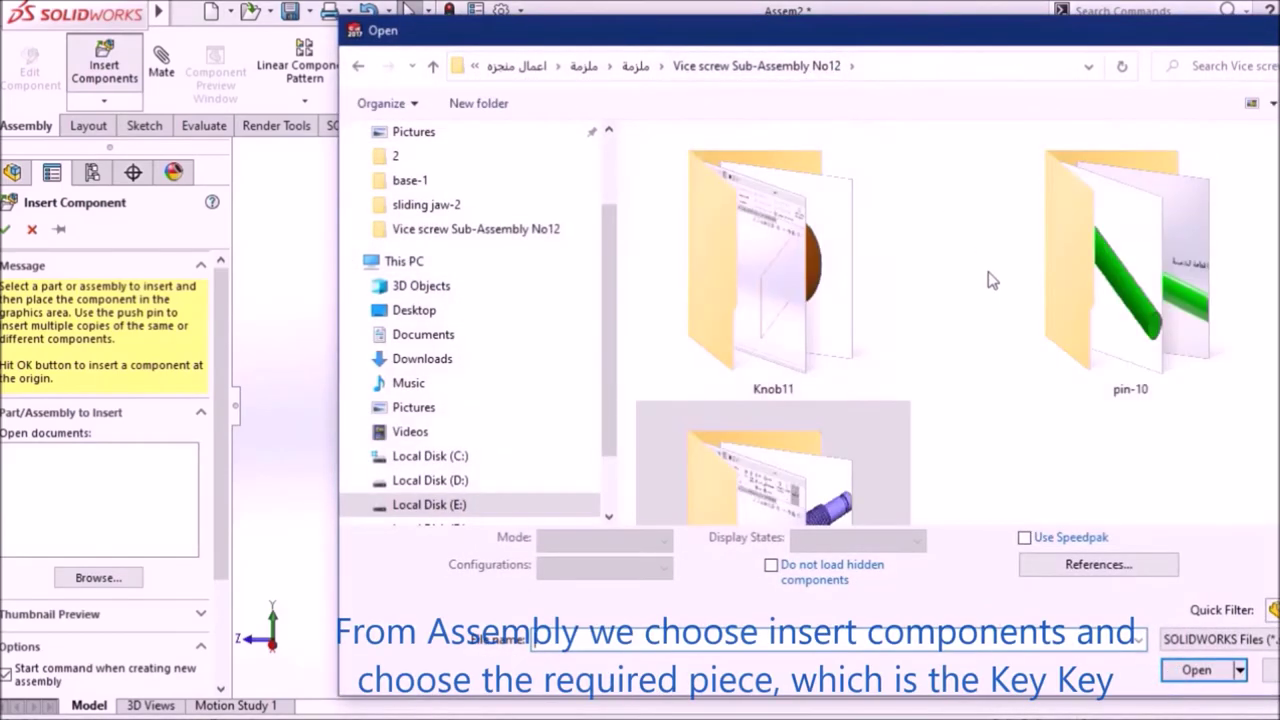
double_click(1026, 262)
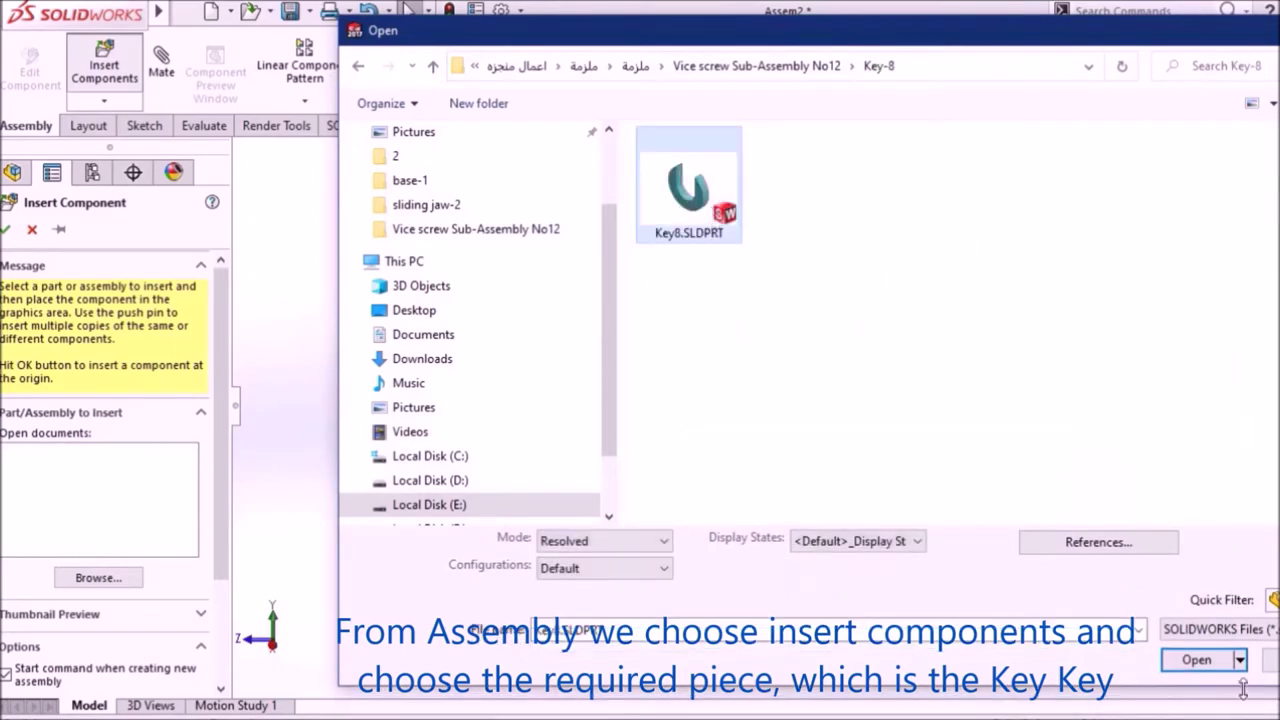
left_click(1200, 660)
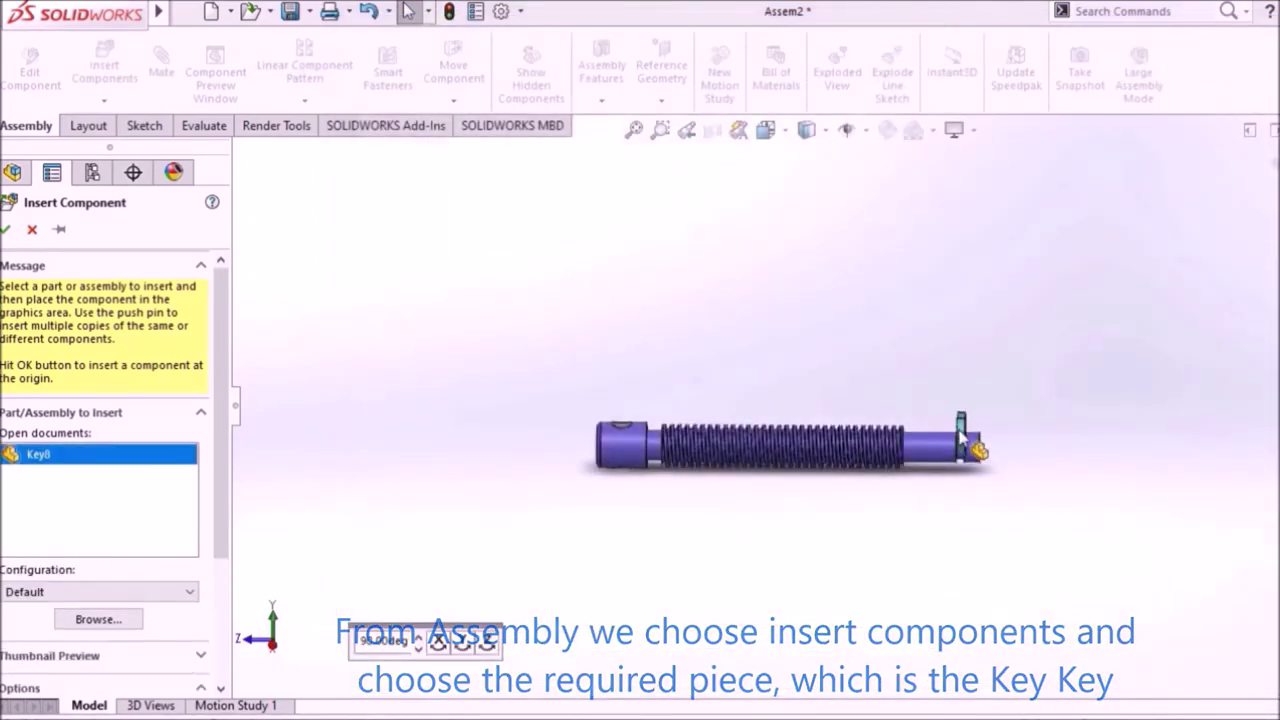
left_click(968, 430)
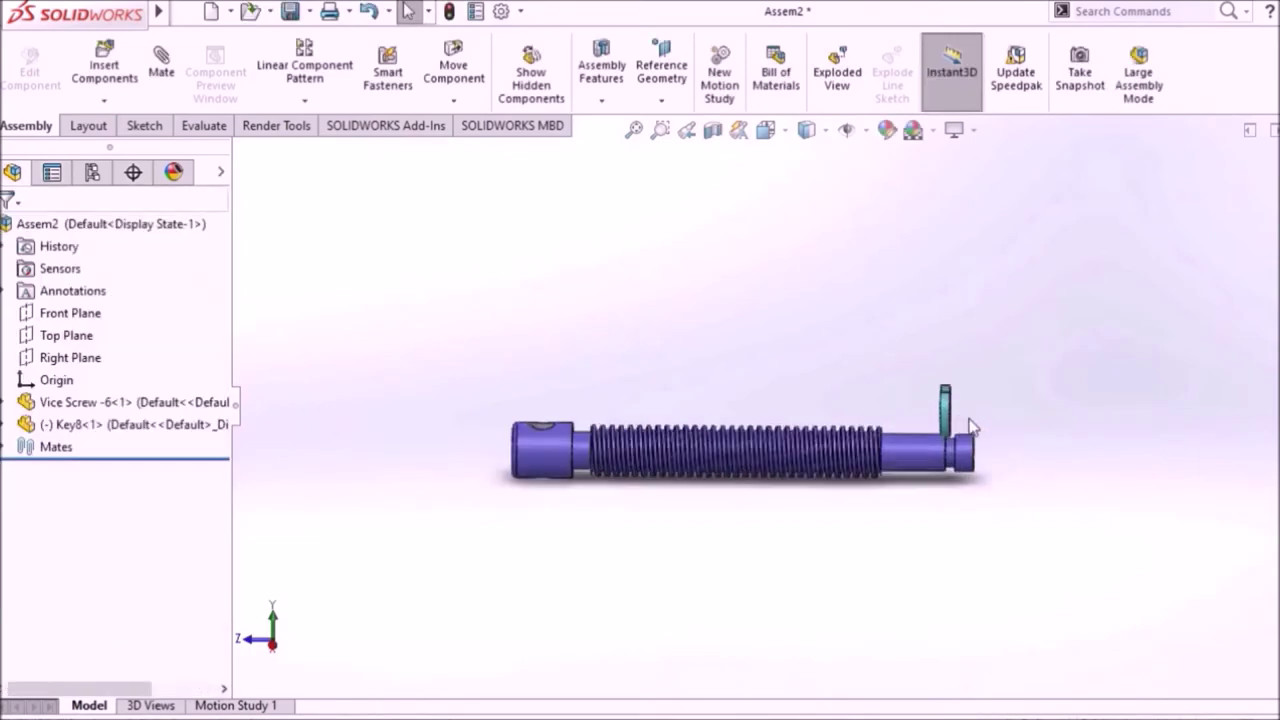
scroll(955, 412, "down", 5)
middle_click_drag(955, 412, 870, 395)
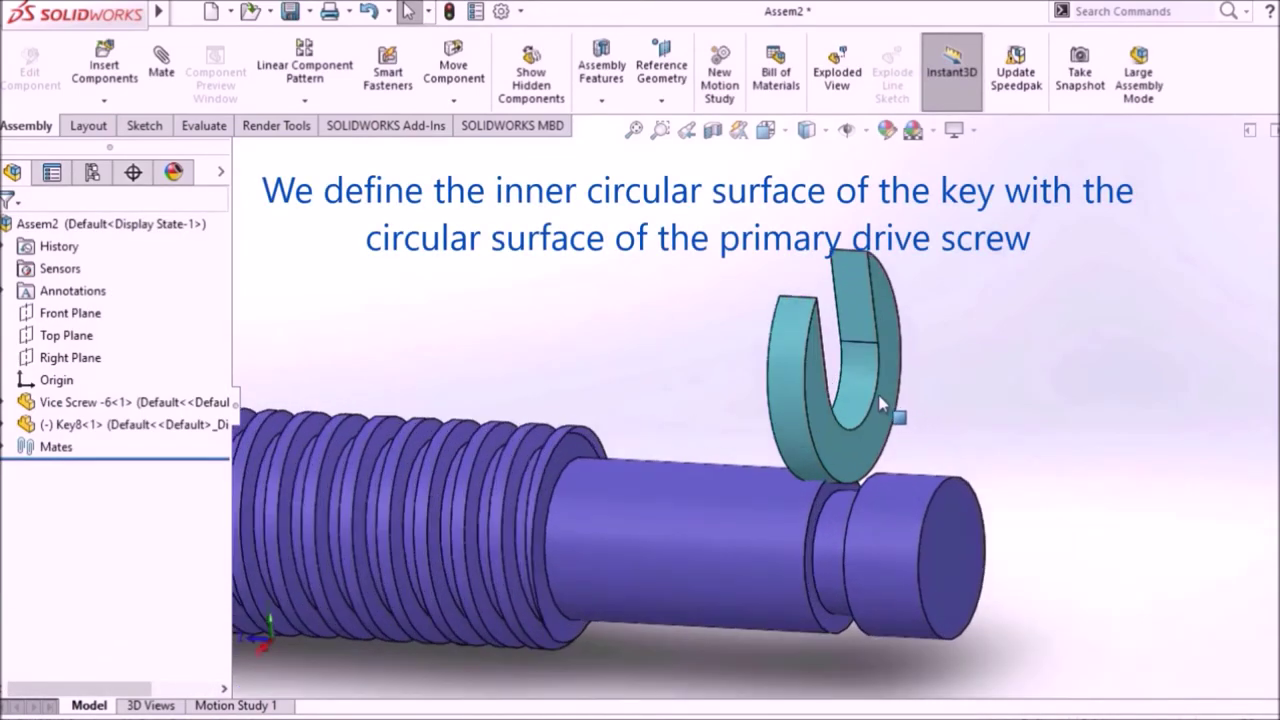
Mate the Key8 inner circular face concentric with the screw groove, then slide it to the shoulder.
left_click(853, 388)
left_click(853, 388)
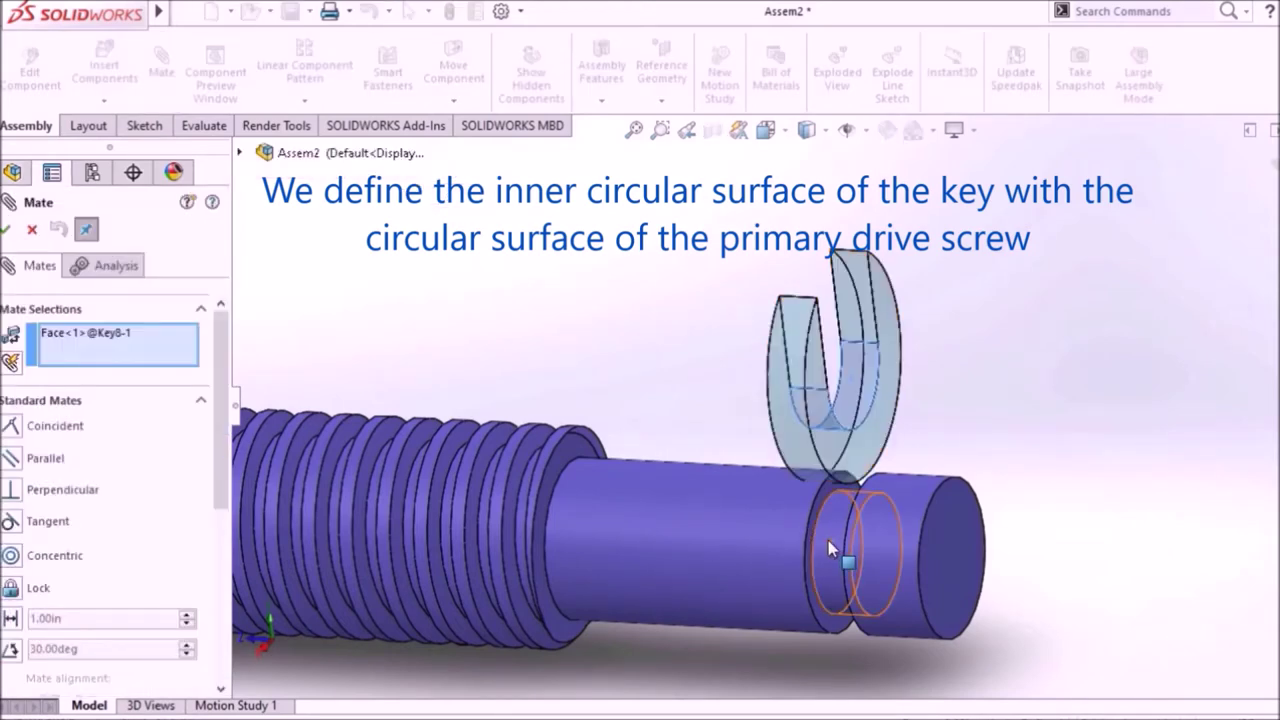
left_click(828, 540)
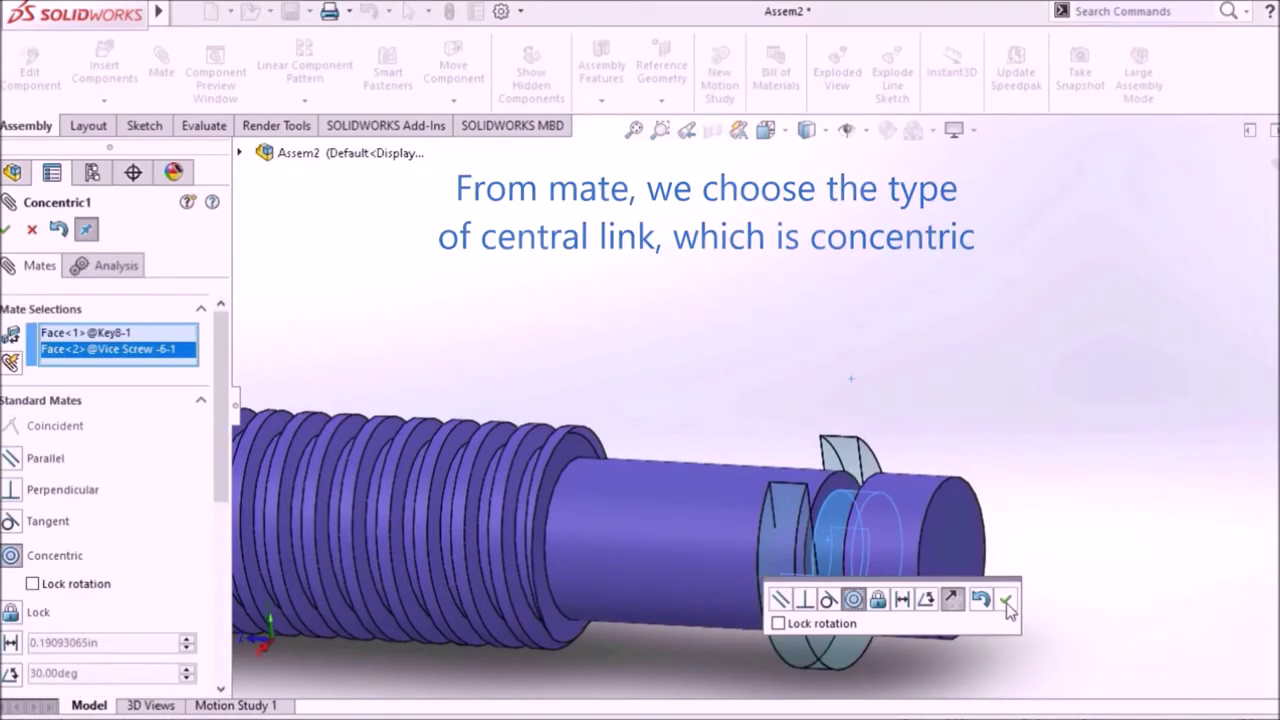
left_click(1005, 598)
key("ctrl+1")
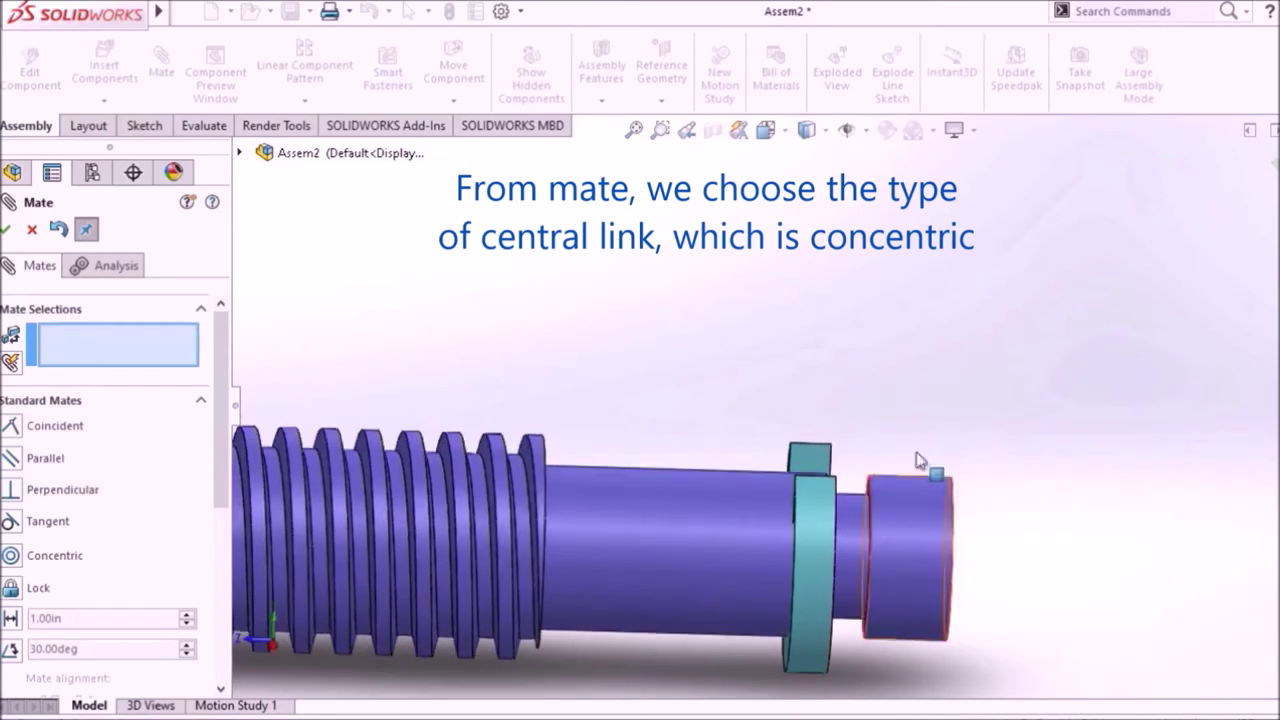
left_click_drag(818, 543, 905, 540)
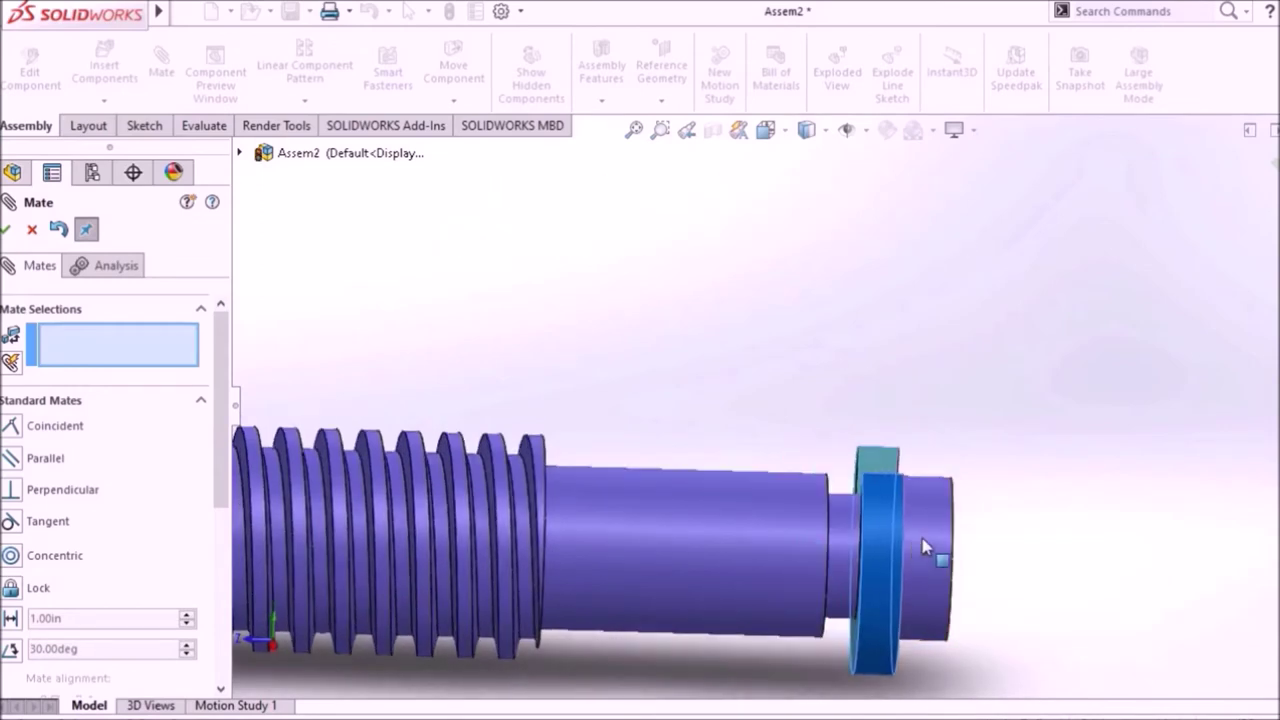
middle_click_drag(818, 403, 846, 429)
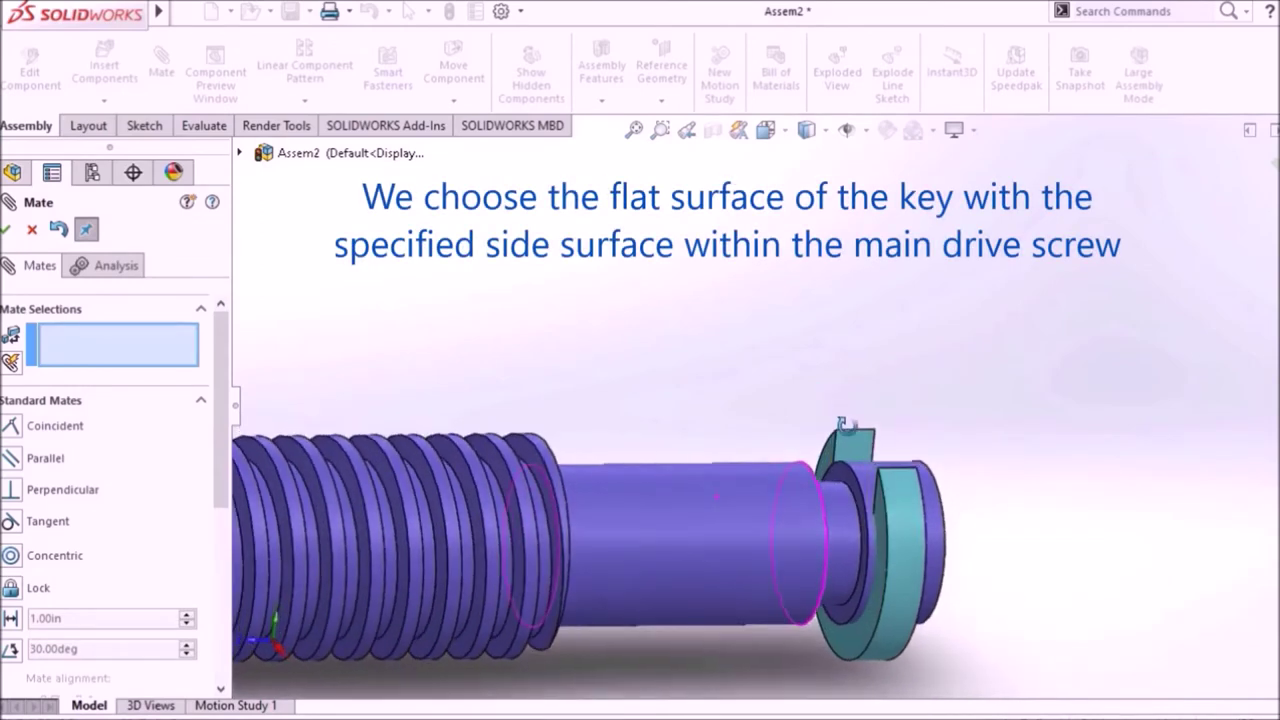
Mate the Key8 flat face coincident with the vice screw groove's side face.
left_click(886, 590)
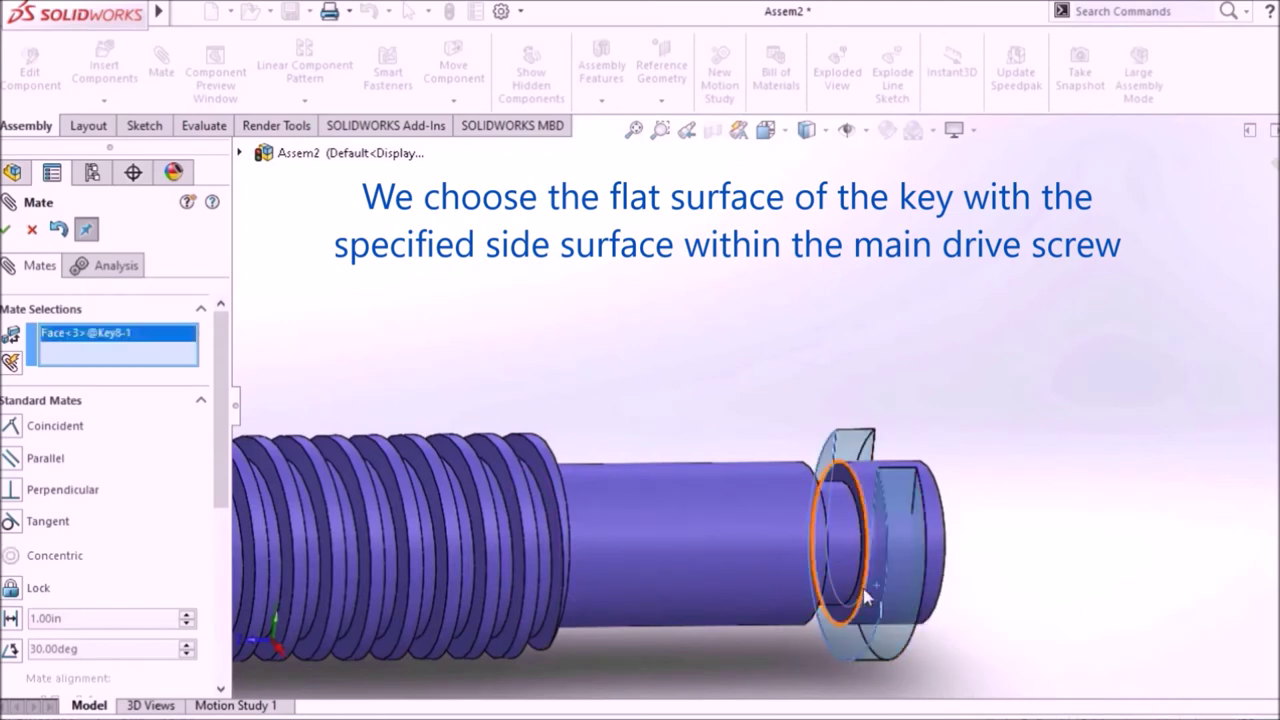
mouse_move(870, 590)
middle_mouse_down()
mouse_move(779, 597)
mouse_move(790, 585)
middle_mouse_up()
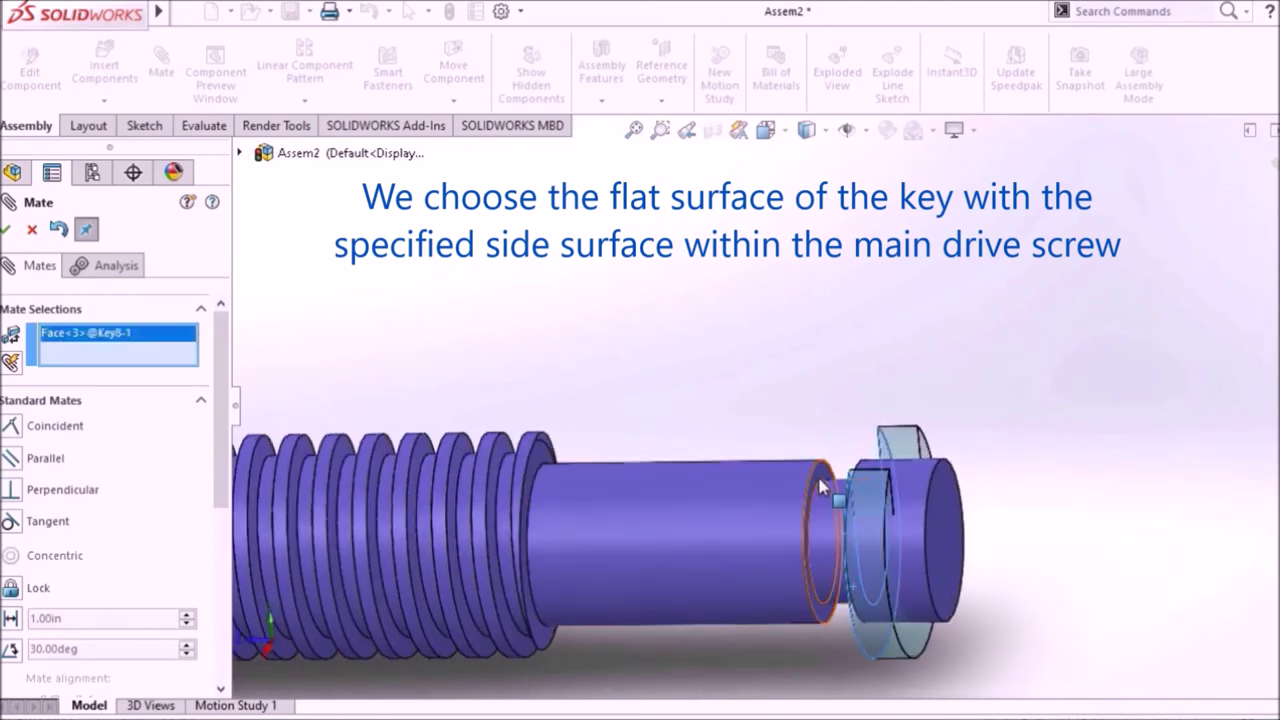
left_click(820, 487)
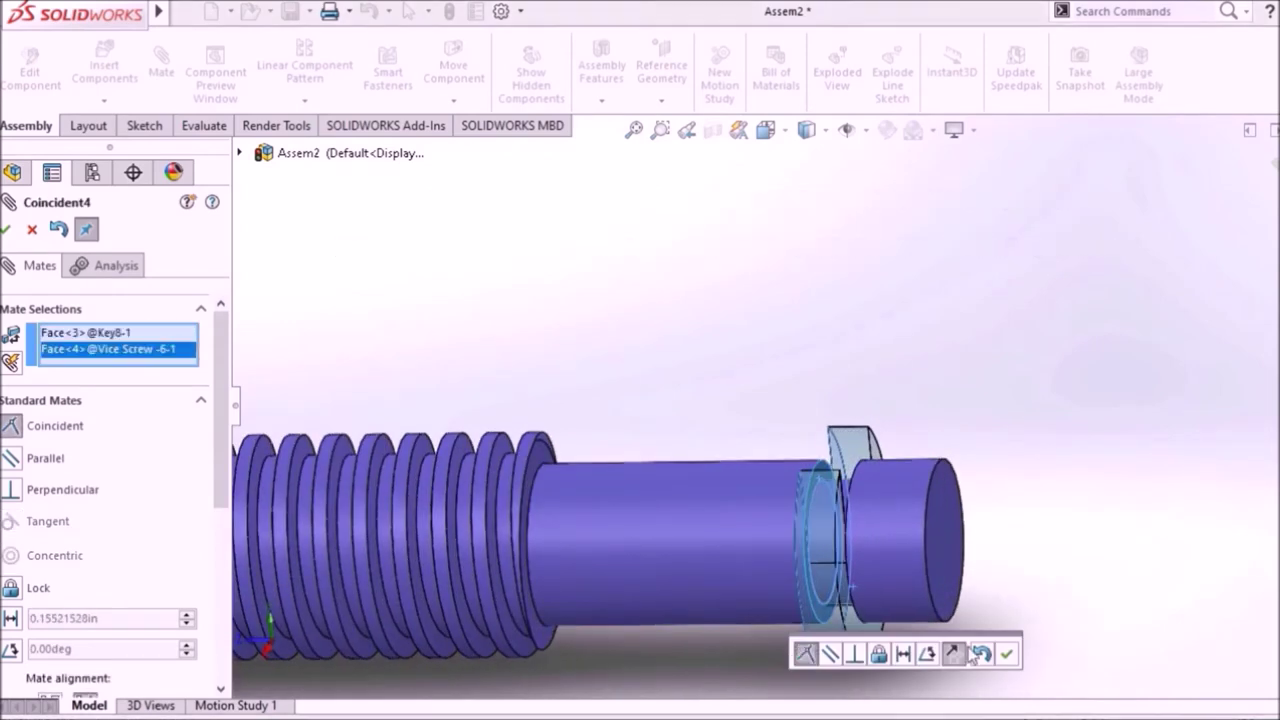
left_click(1007, 656)
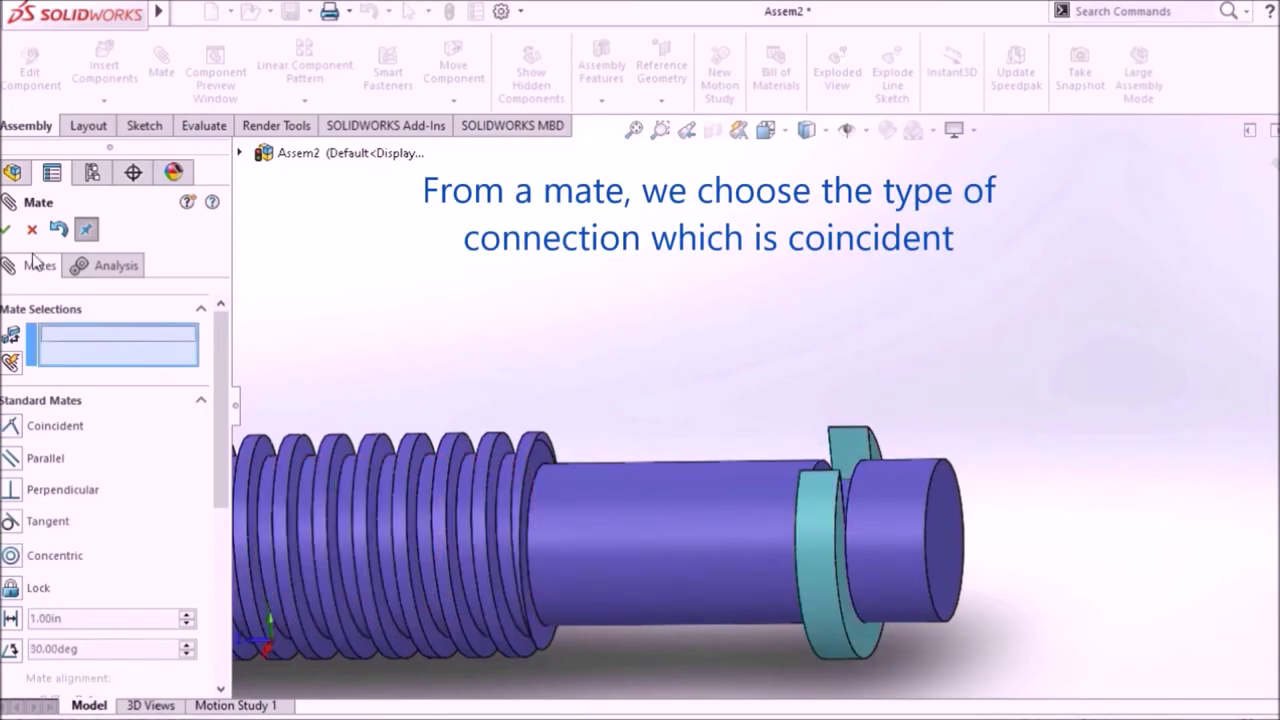
left_click(8, 230)
mouse_move(651, 374)
middle_mouse_down()
mouse_move(697, 408)
mouse_move(719, 384)
mouse_move(755, 388)
middle_mouse_up()
mouse_move(832, 465)
left_mouse_down()
mouse_move(826, 455)
mouse_move(590, 508)
left_mouse_up()
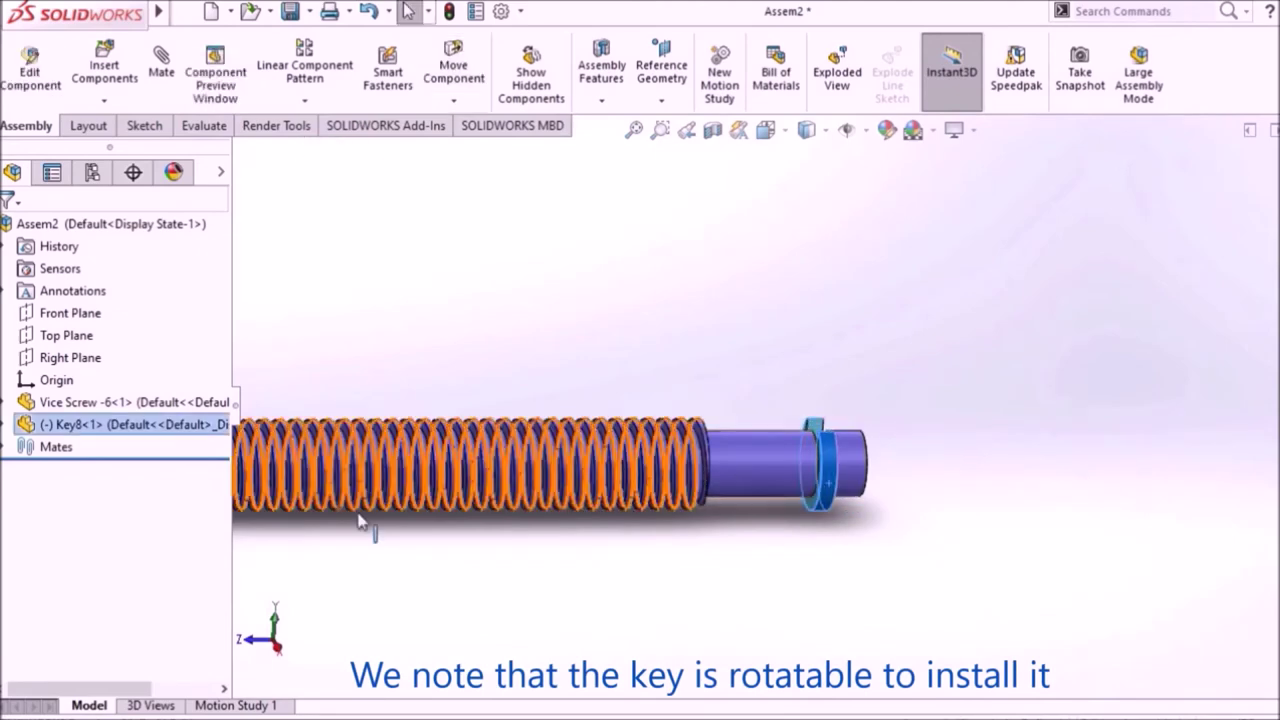
Lock the key's rotation with a Coincident mate between Key8's Right Plane and the assembly Right Plane.
left_click(5, 424)
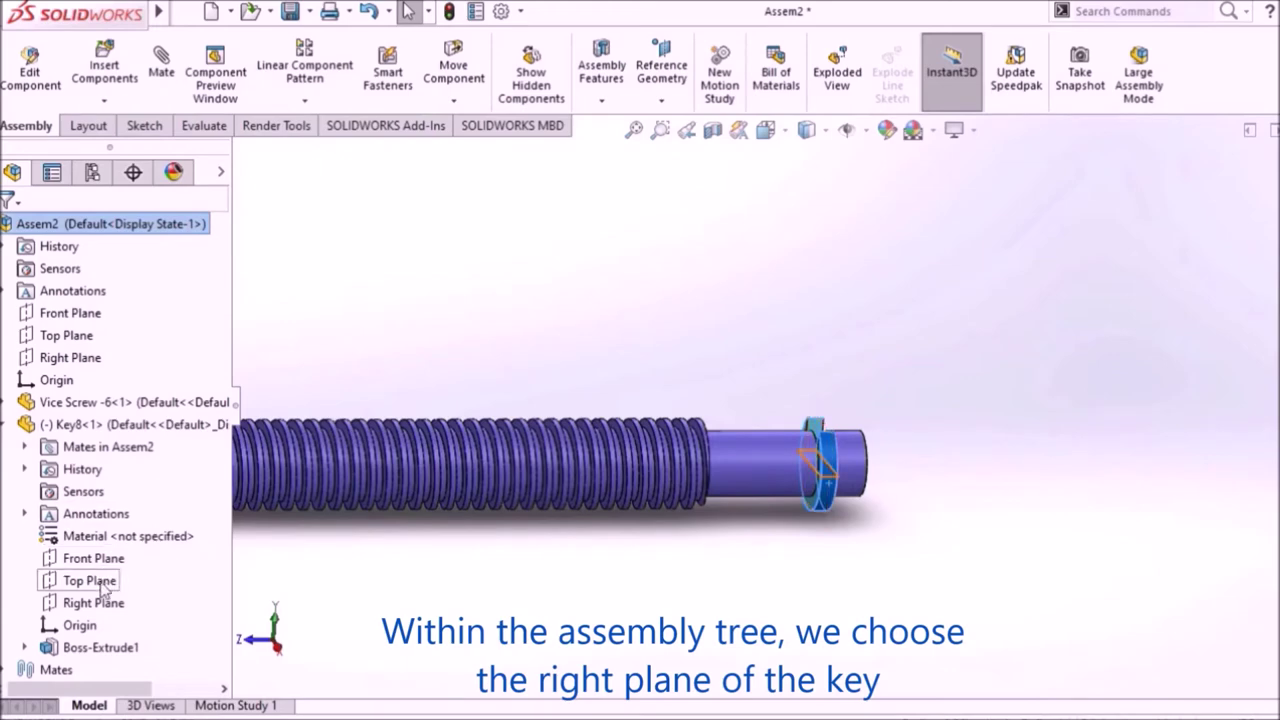
left_click(97, 604)
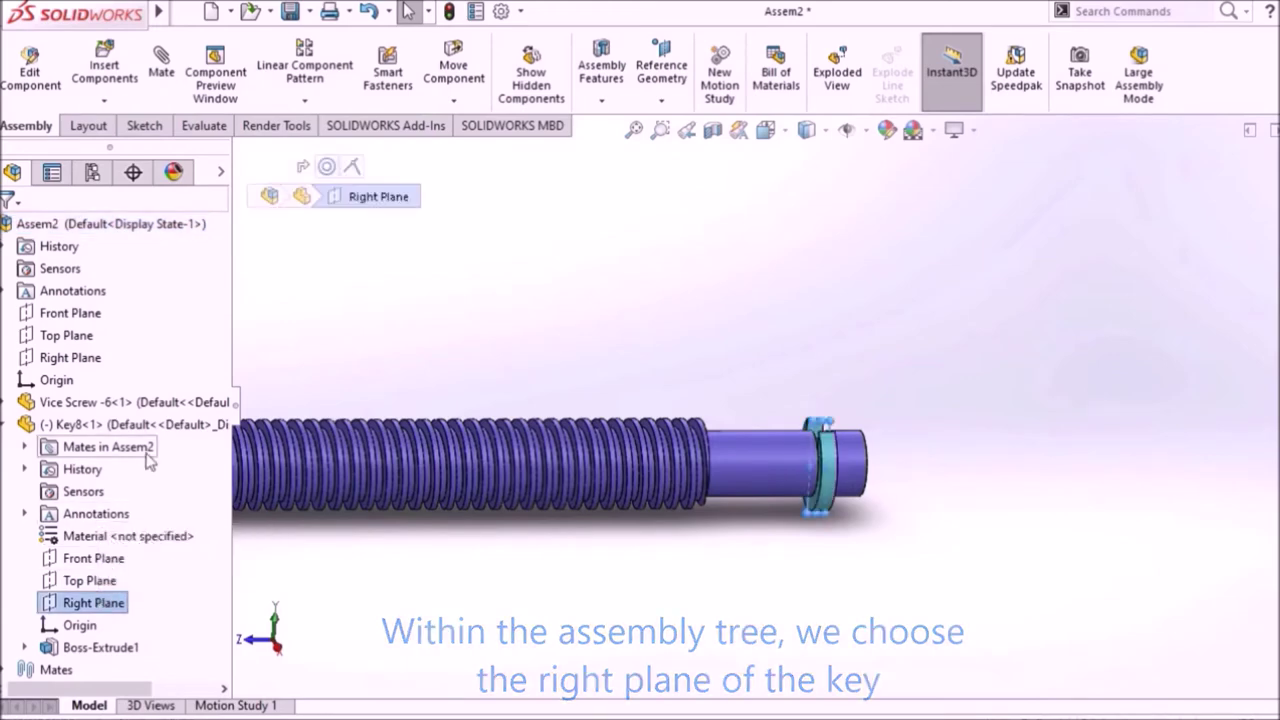
left_click(66, 360, "ctrl")
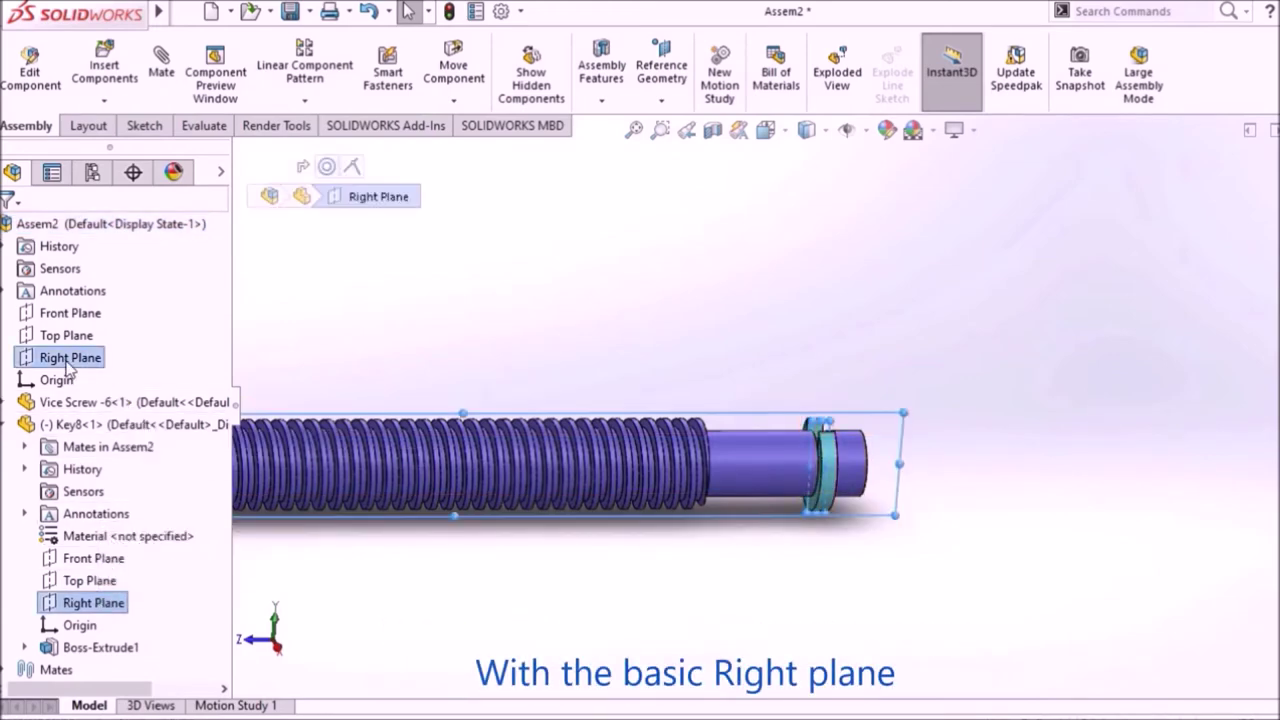
left_click(161, 76)
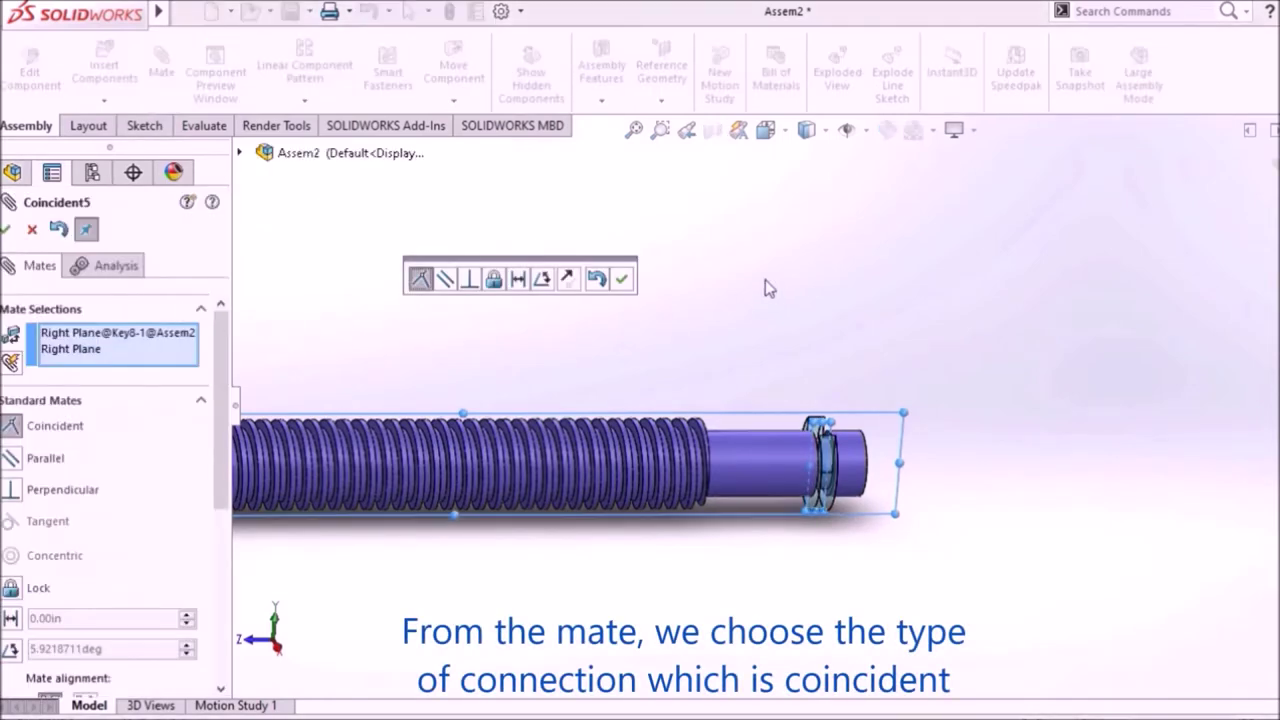
left_click(620, 283)
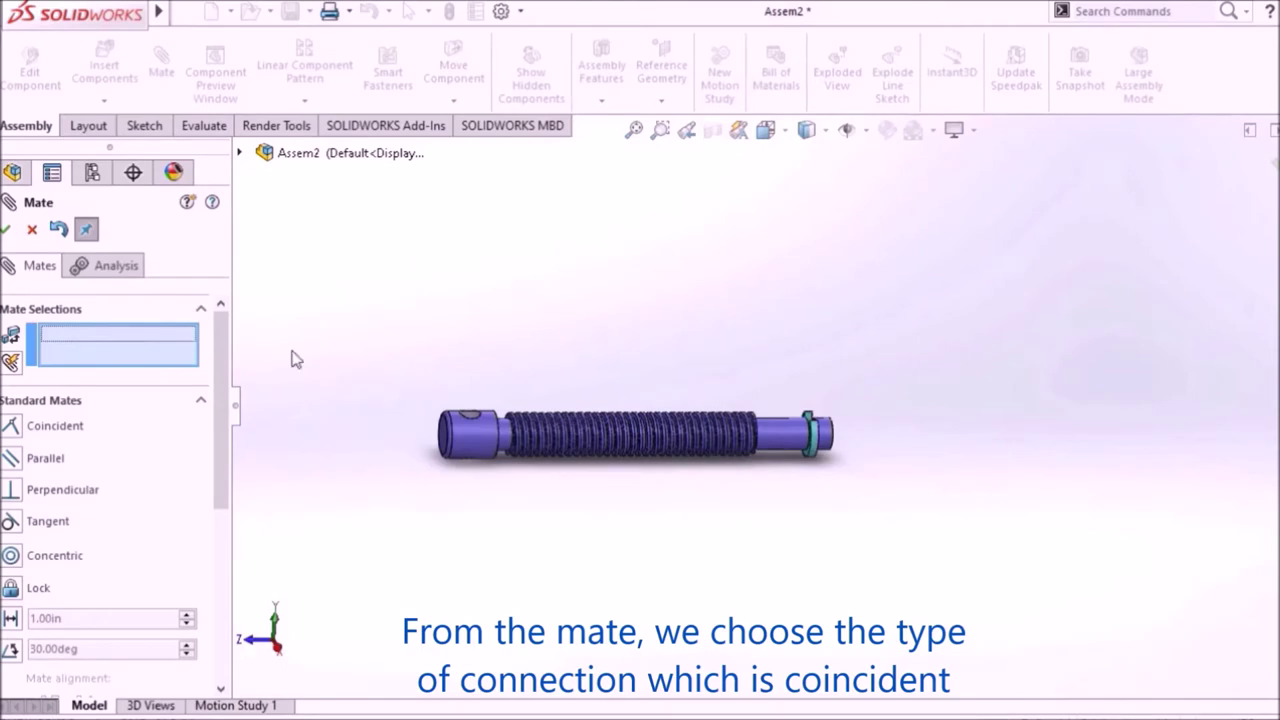
left_click(7, 231)
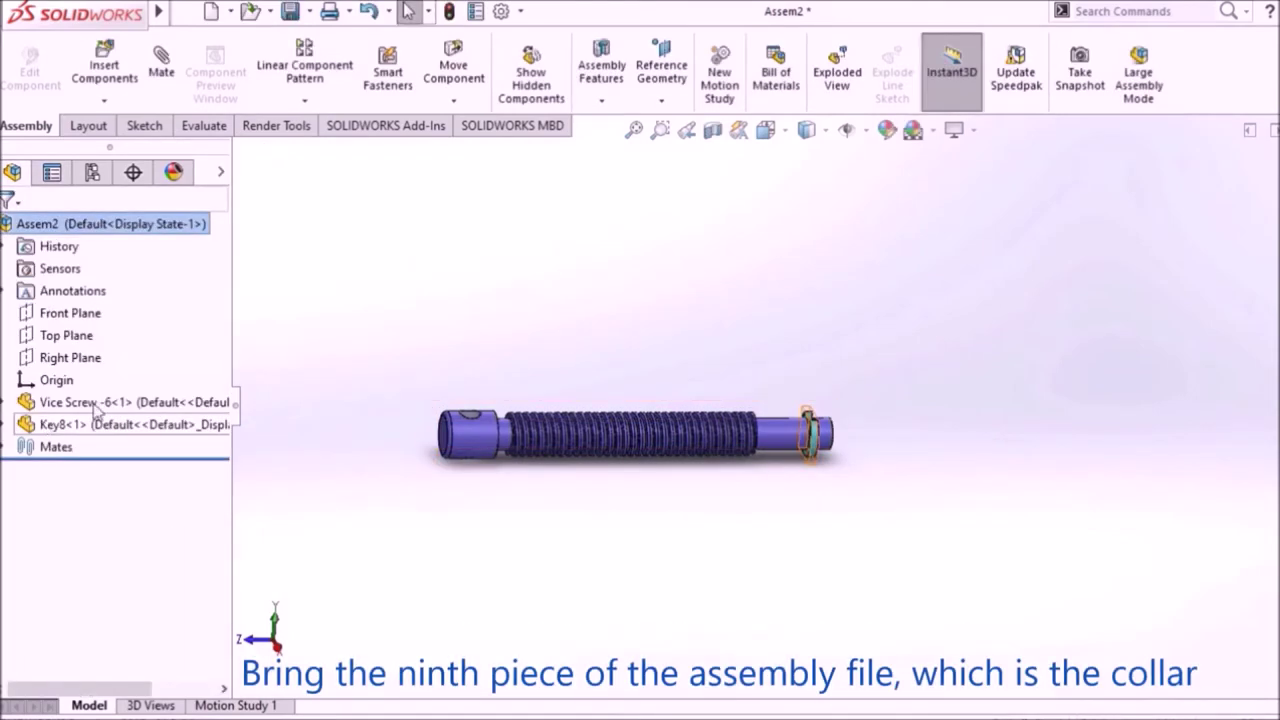
Insert Collar-7.SLDPRT from the Collar-7 folder and drop it above the screw's keyed end.
left_click(100, 63)
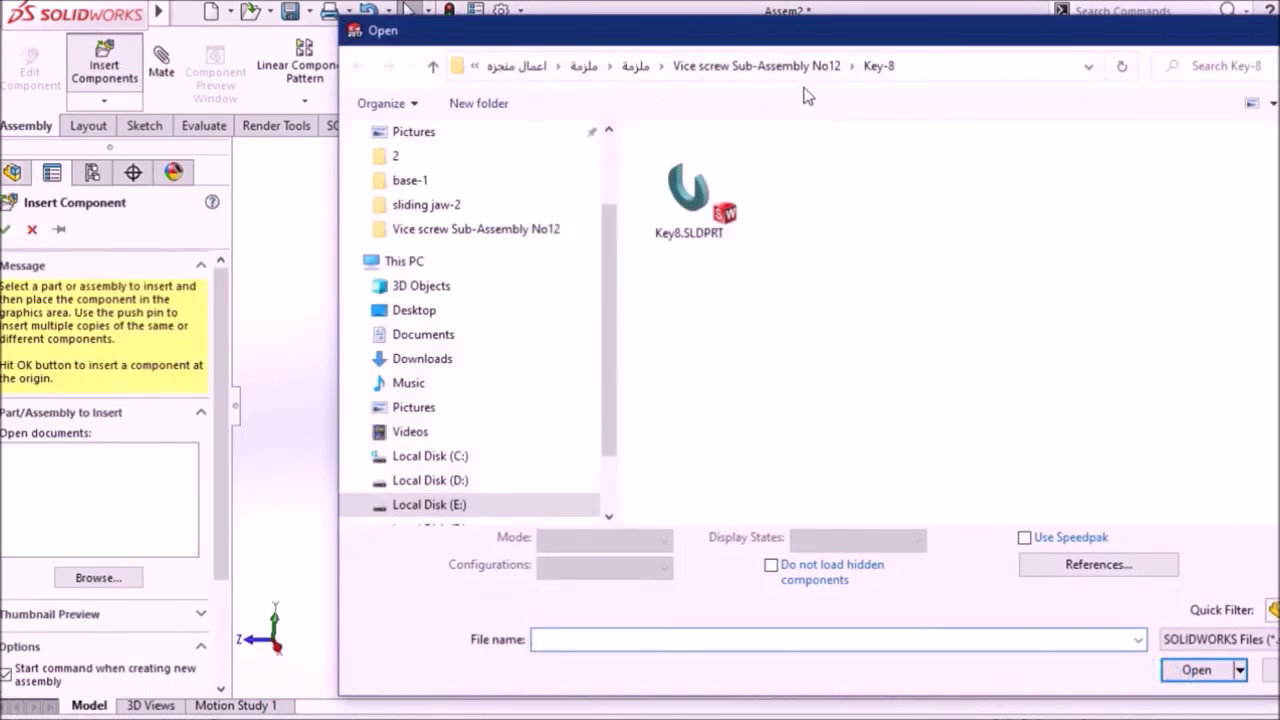
left_click(797, 66)
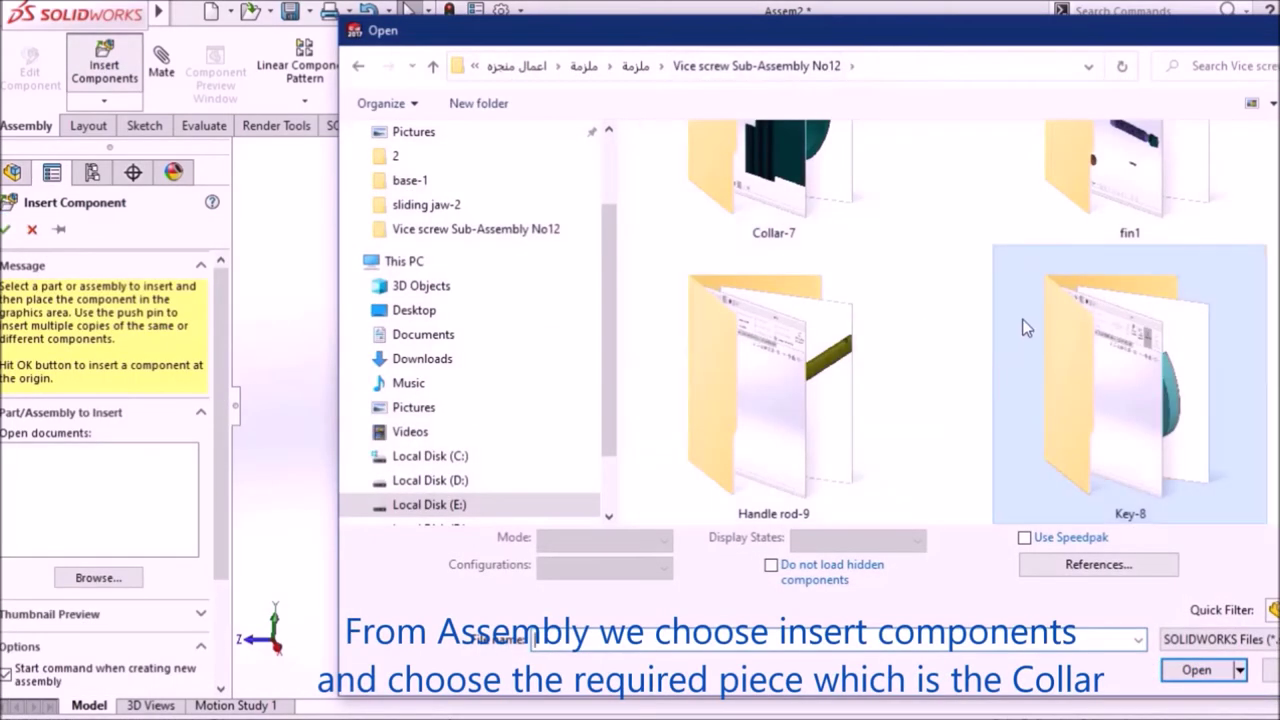
scroll(1020, 323, "up", 2)
double_click(783, 282)
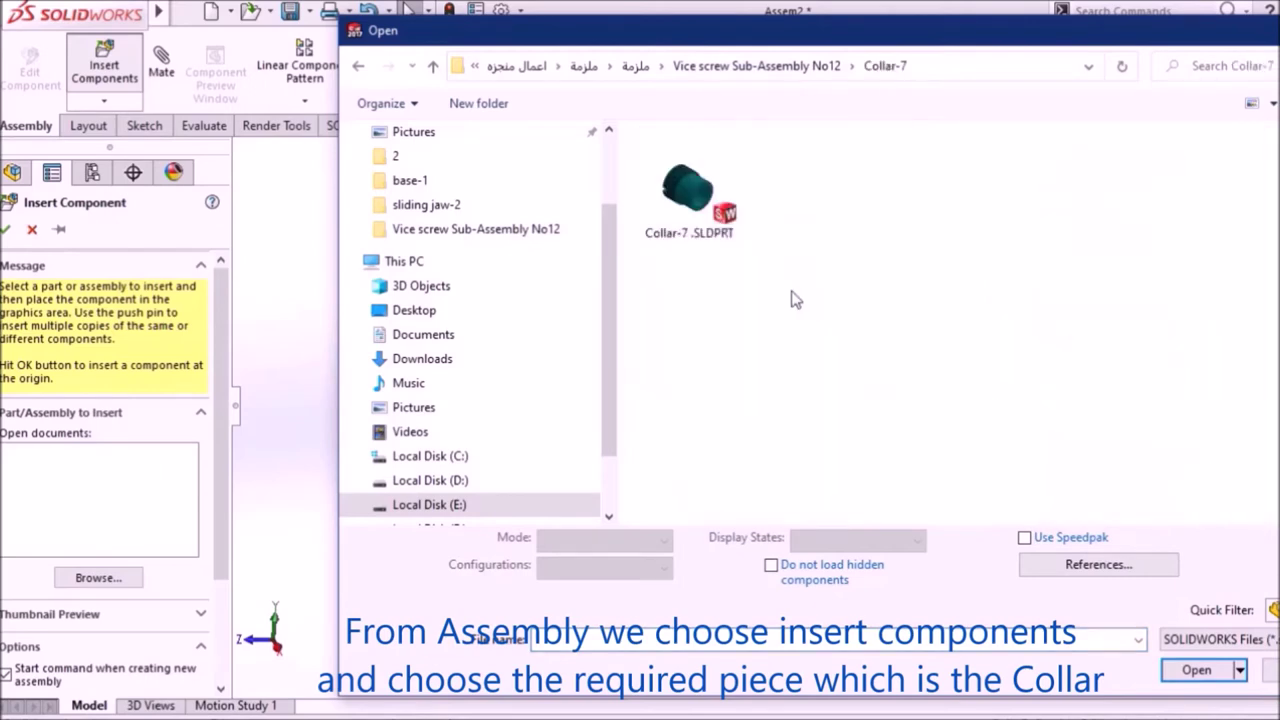
left_click(720, 212)
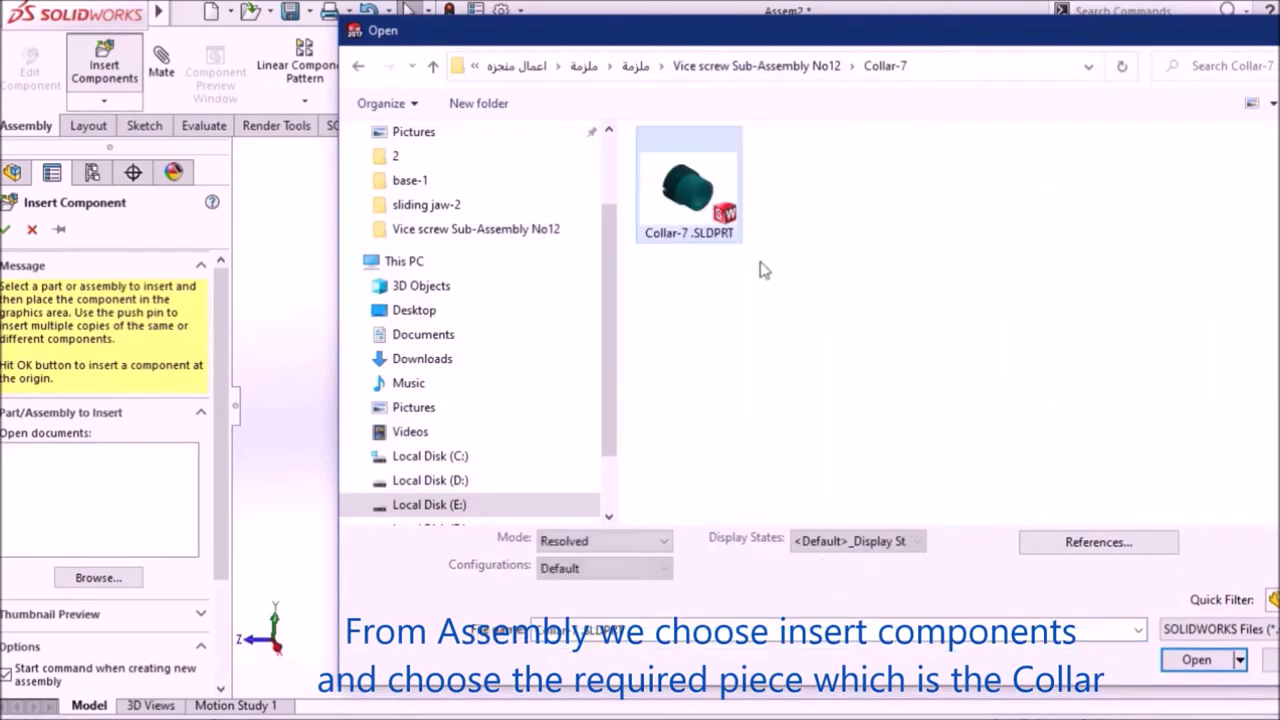
left_click(1194, 666)
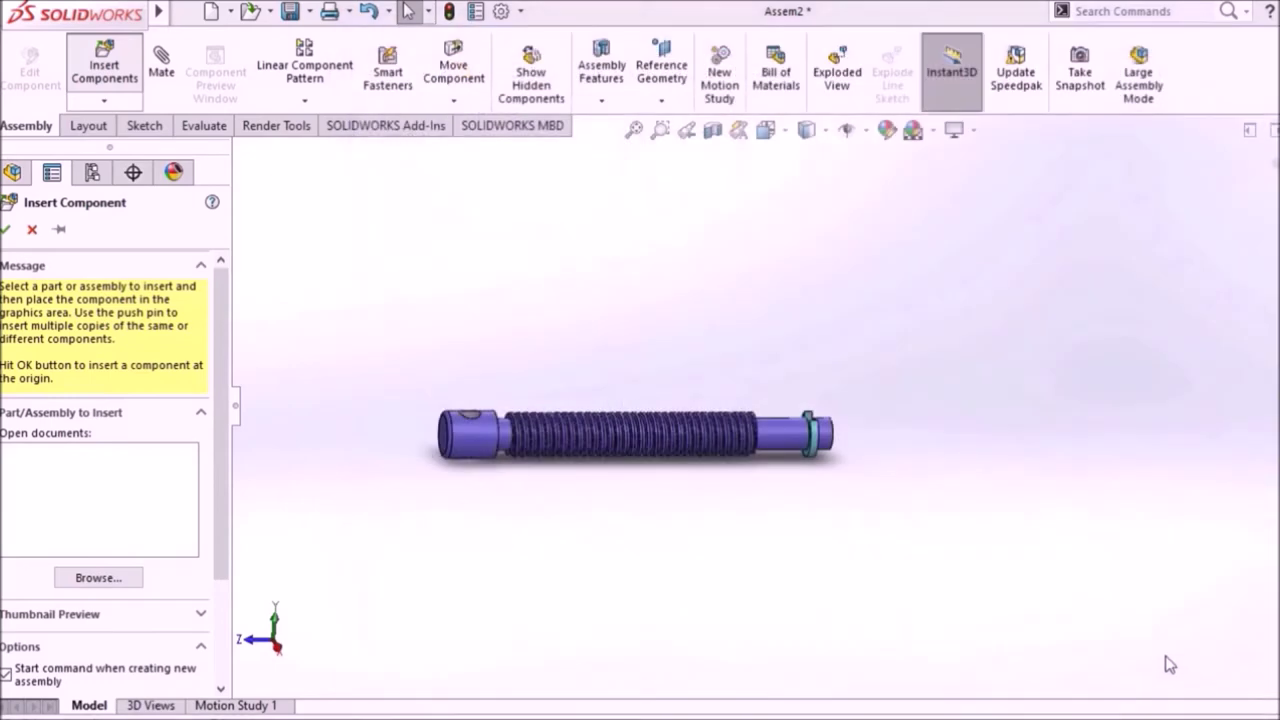
left_click(760, 357)
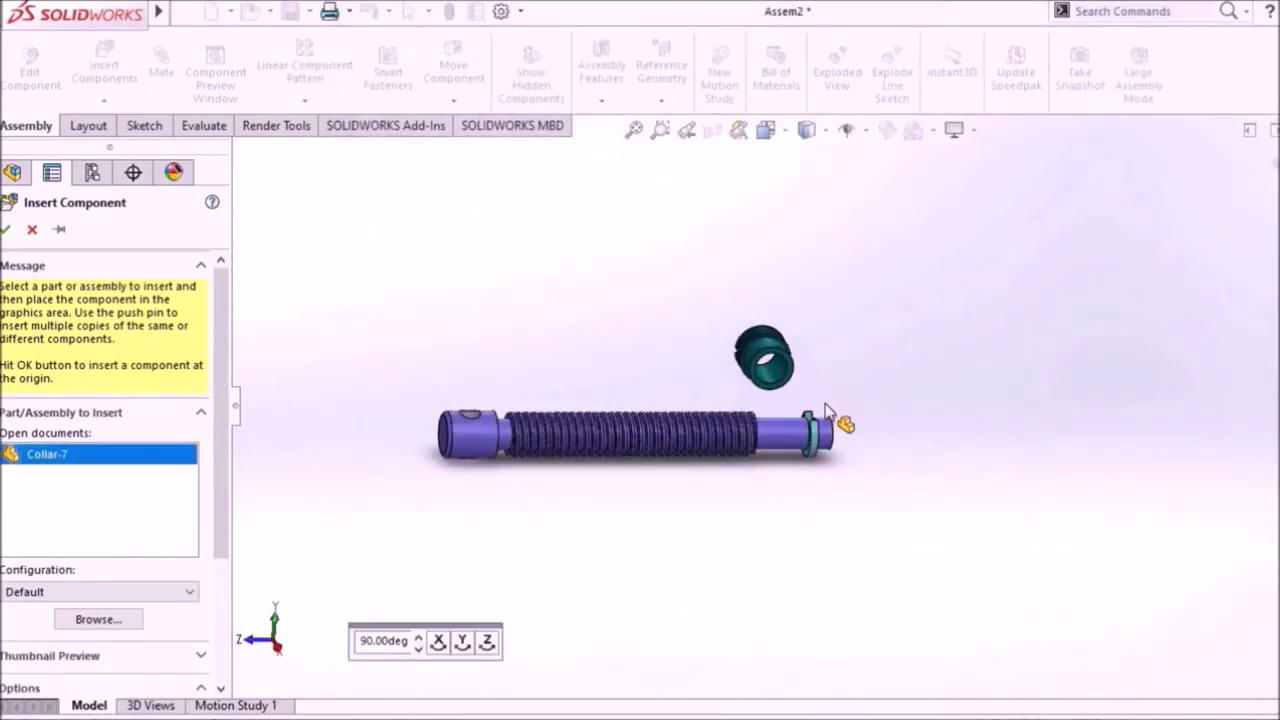
scroll(788, 390, "down", 2)
right_click_drag(776, 382, 886, 357)
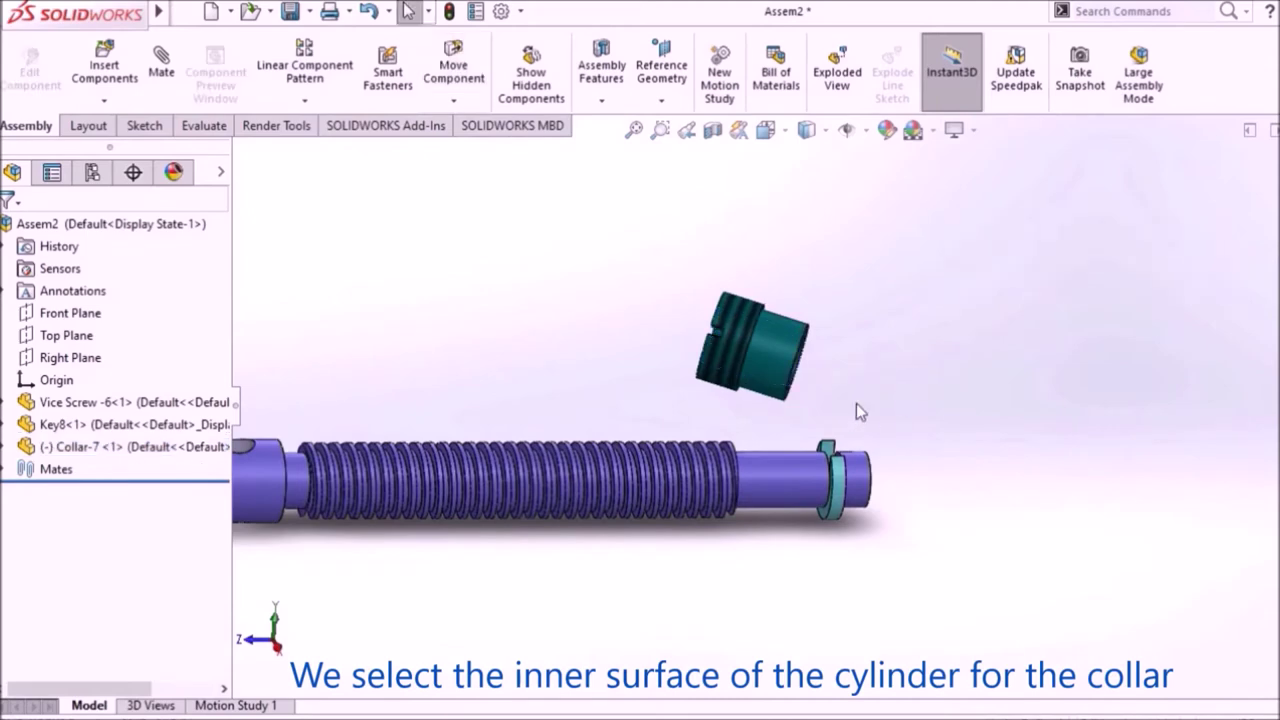
Mate the collar's inner cylindrical face concentric with the vice screw.
scroll(825, 365, "down", 3)
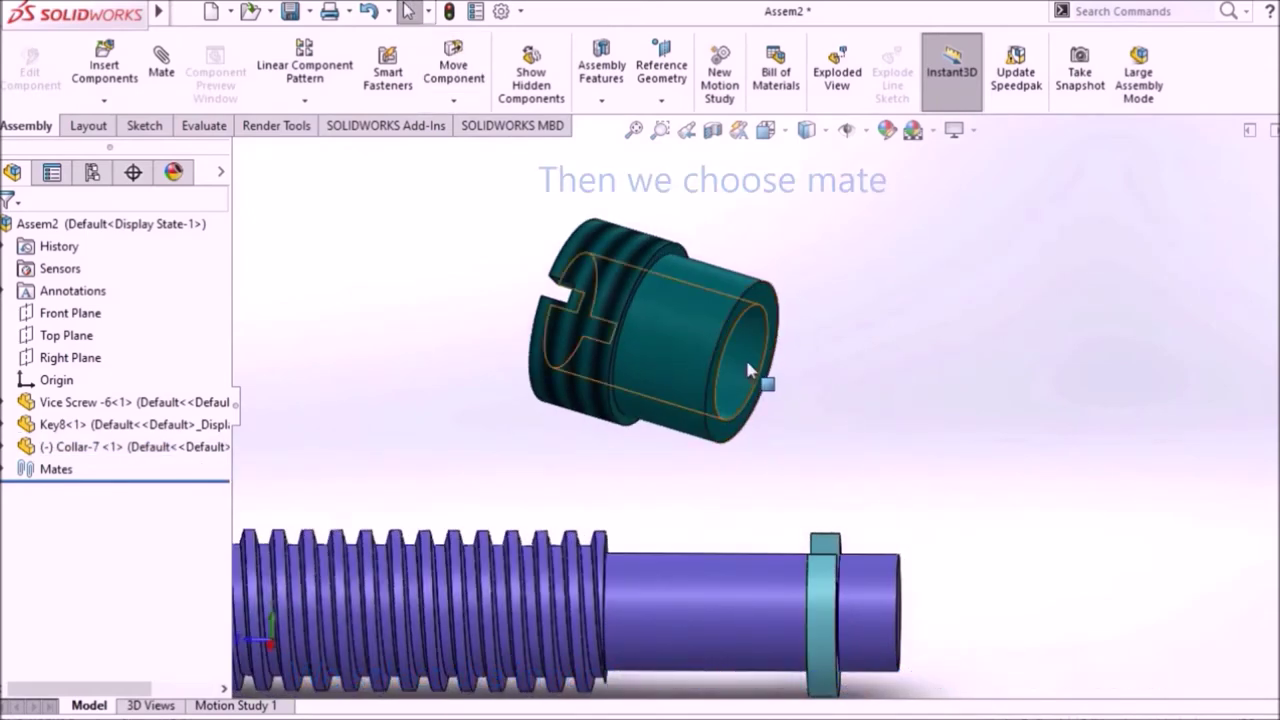
left_click(748, 370)
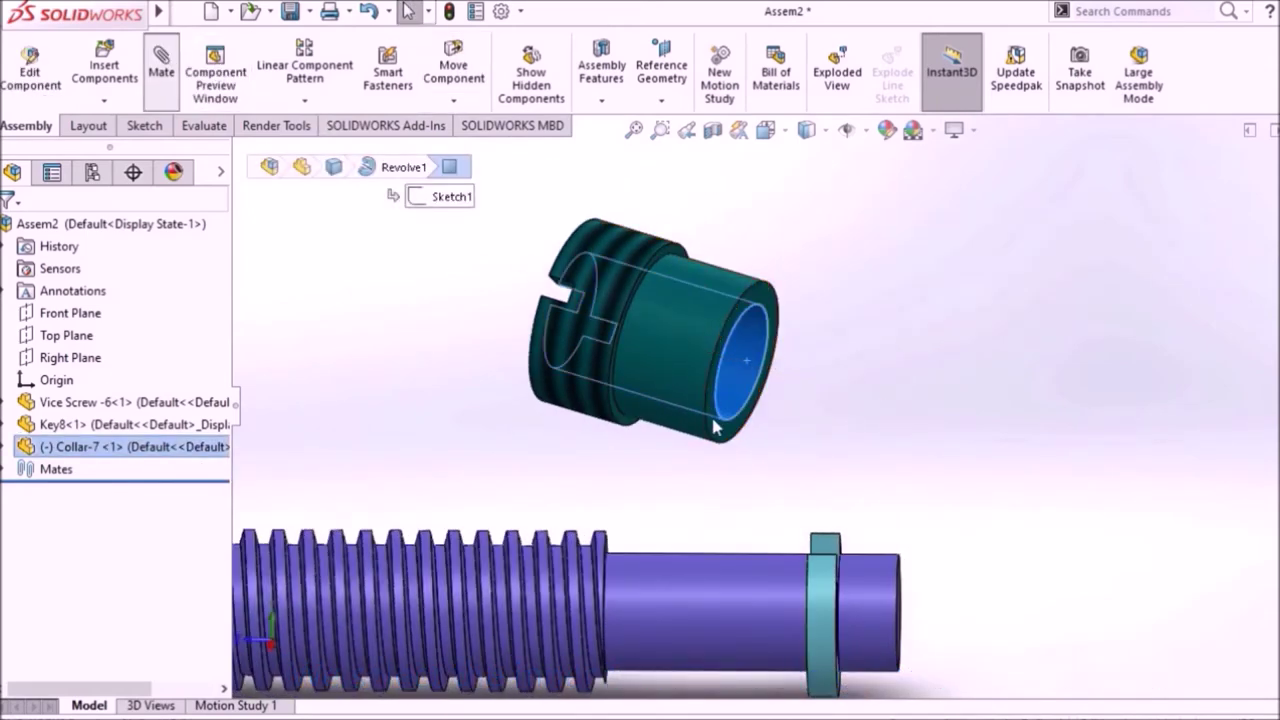
scroll(911, 424, "up", 2)
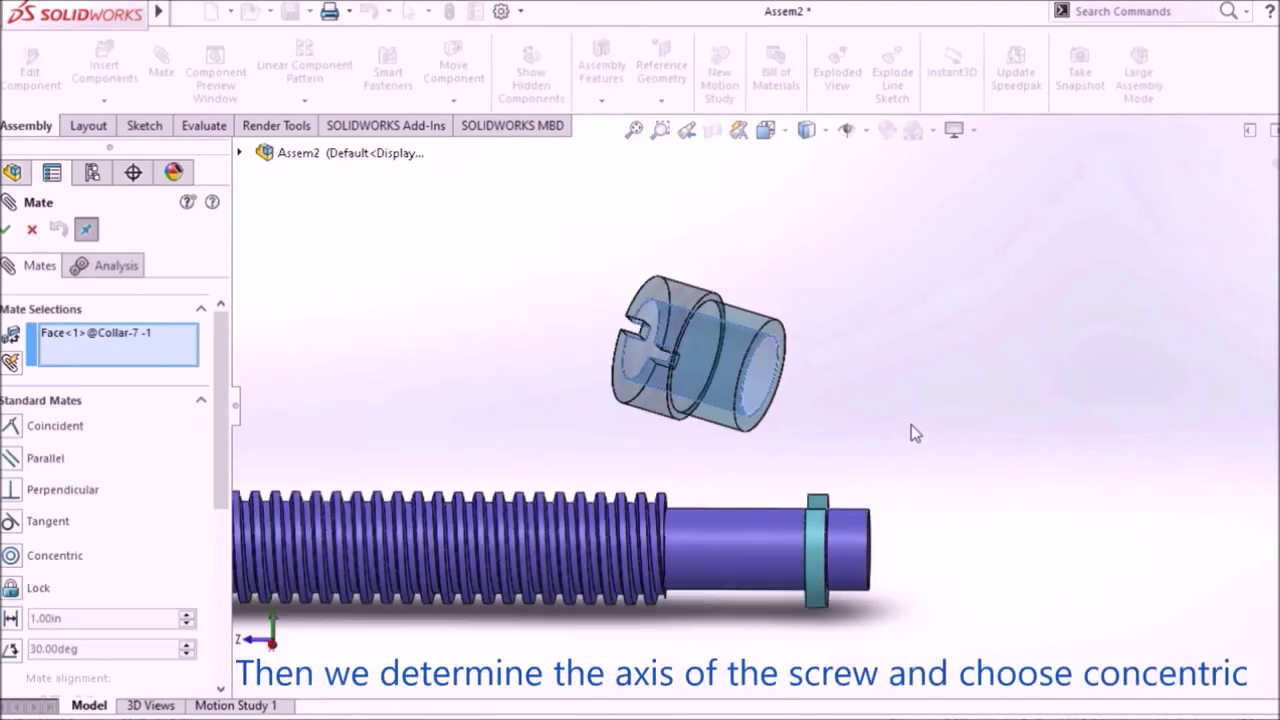
left_click(731, 567)
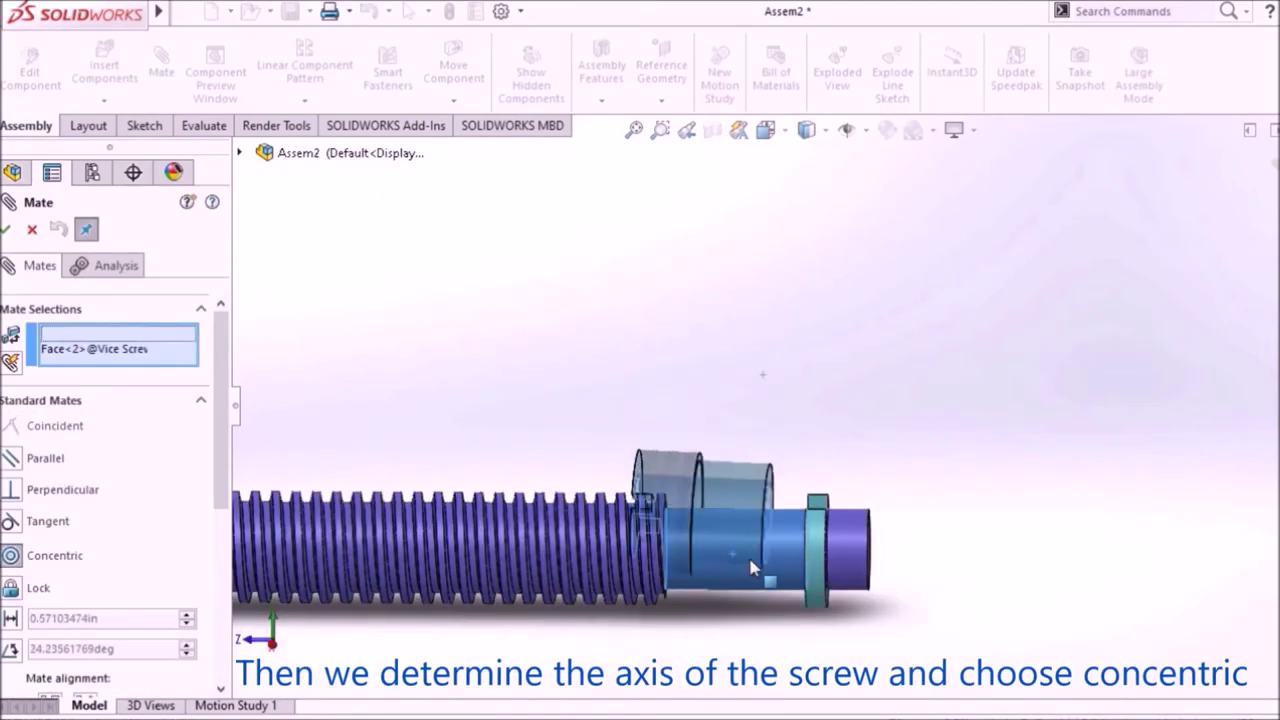
left_click(1007, 594)
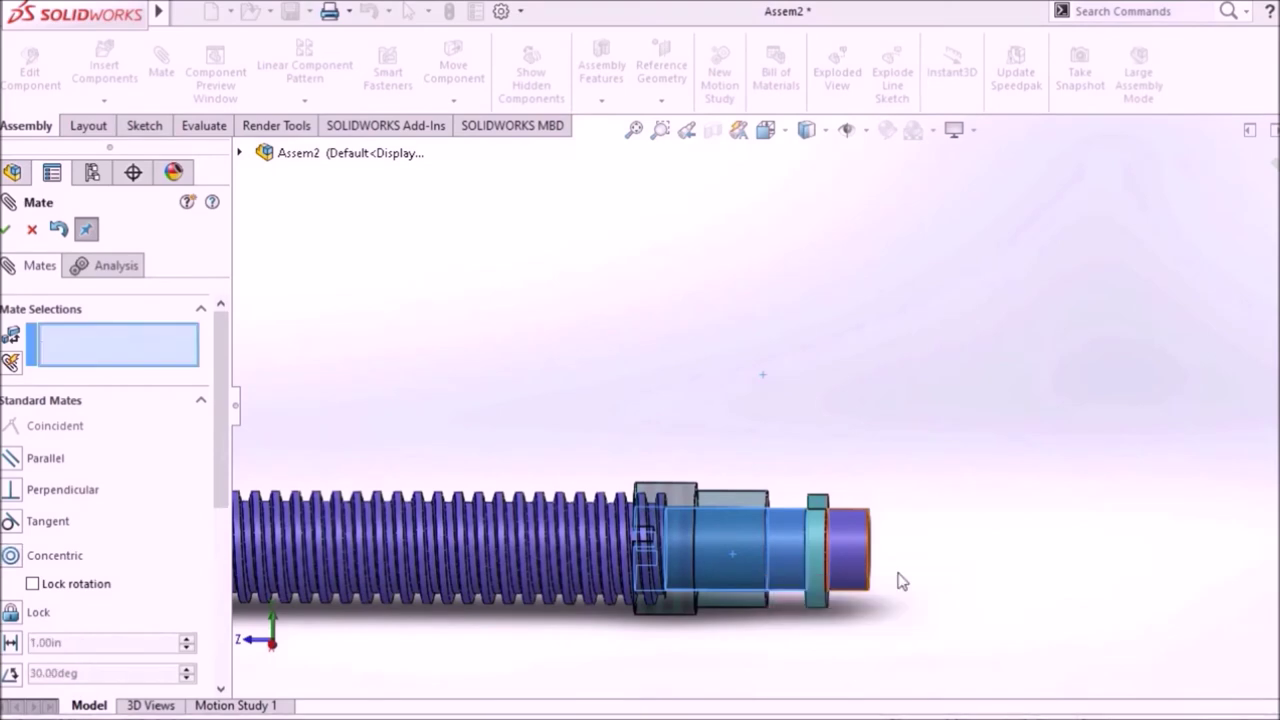
Slide the collar along the screw and mate its face coincident with the key's face.
left_click_drag(740, 545, 726, 389)
middle_click_drag(726, 389, 758, 520)
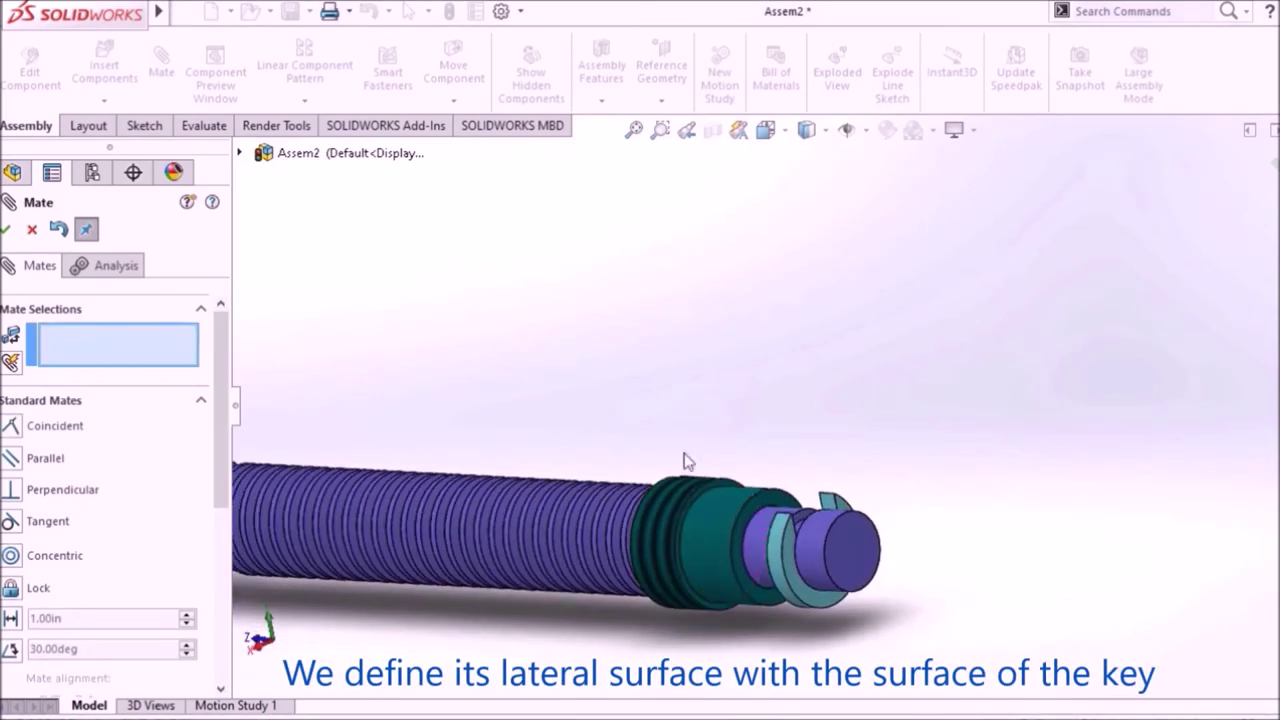
left_click(796, 460)
mouse_move(787, 474)
middle_mouse_down()
mouse_move(880, 468)
mouse_move(922, 537)
middle_mouse_up()
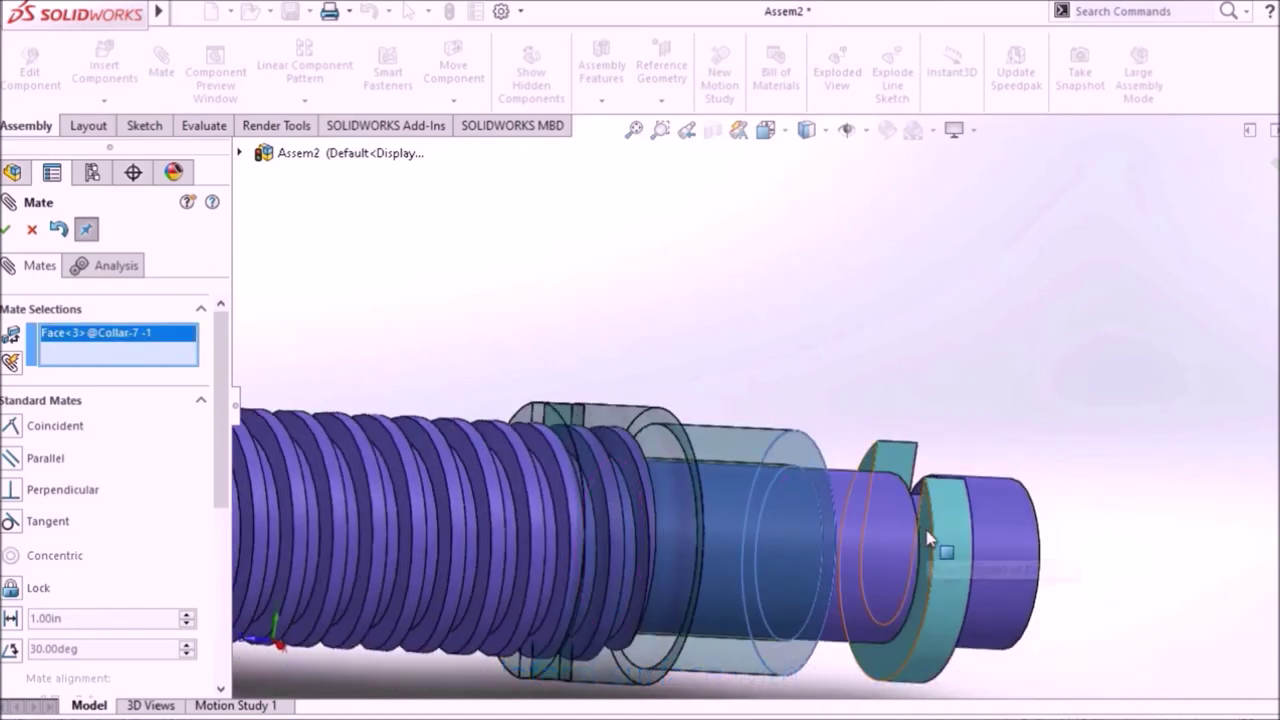
left_click(928, 540)
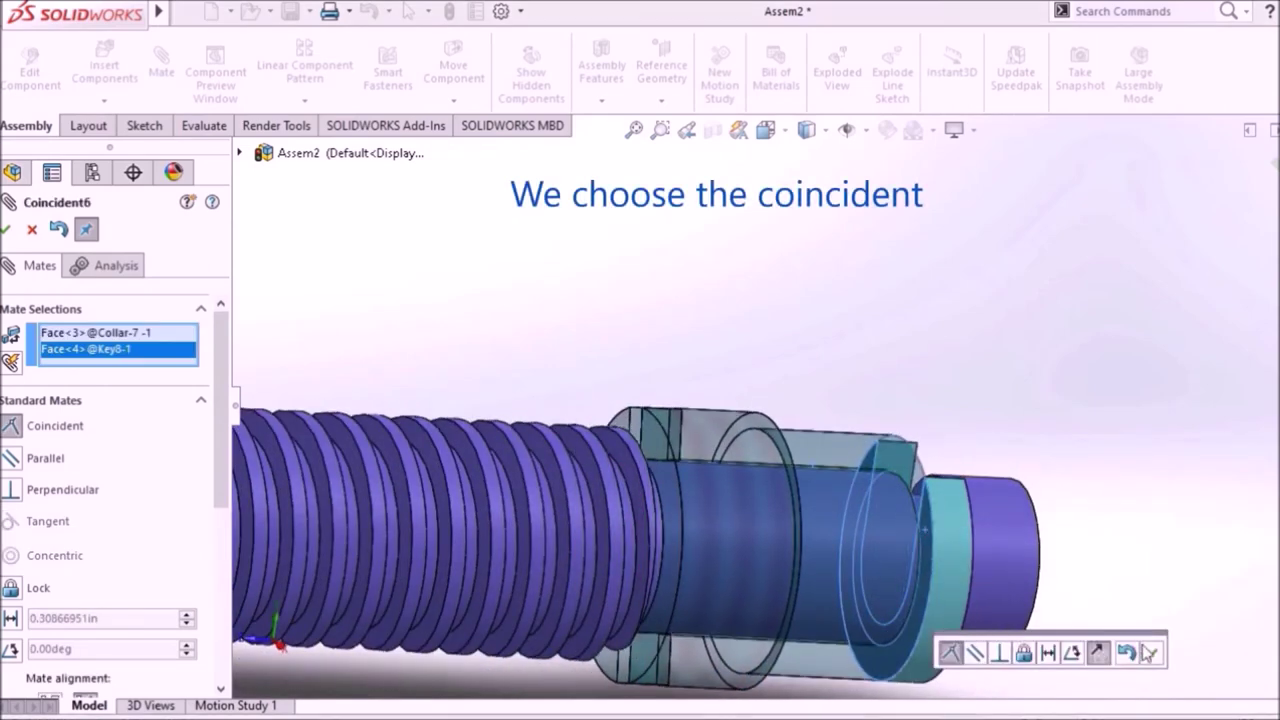
left_click(1152, 652)
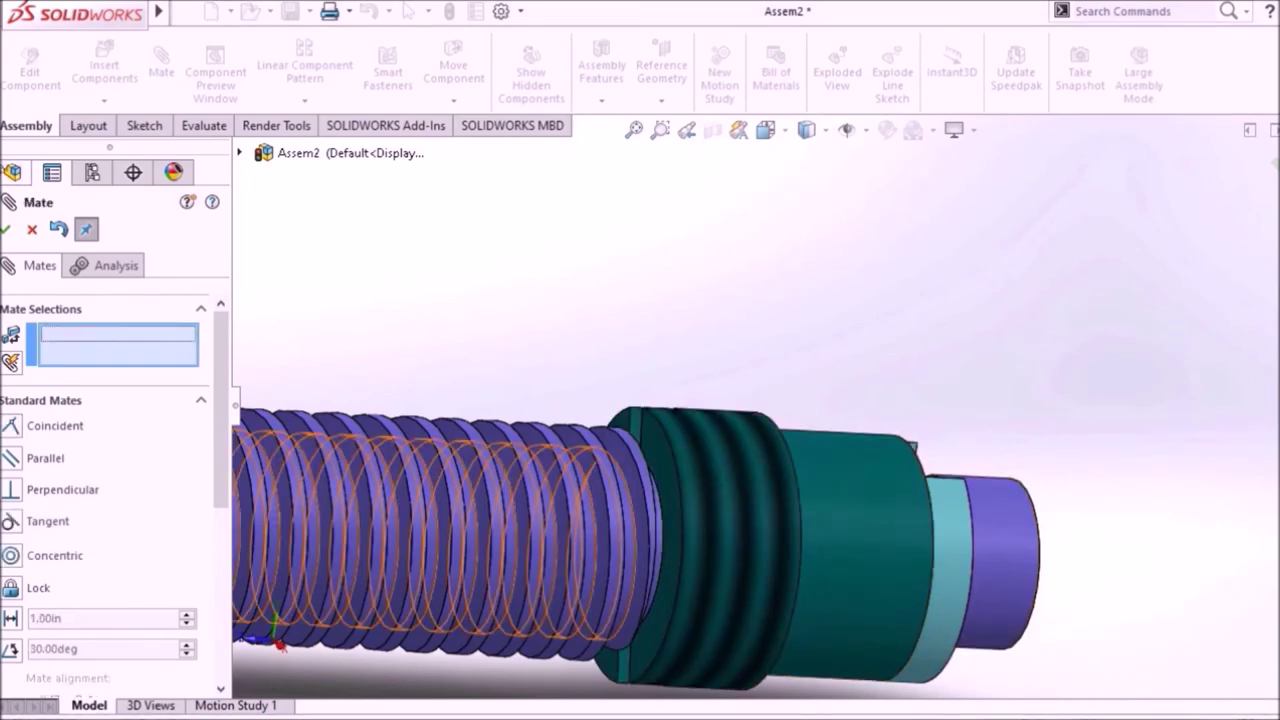
From the FeatureManager tree, mate Collar-7's Top Plane coincident with the assembly's Right Plane.
key("Escape")
scroll(586, 371, "up", 5)
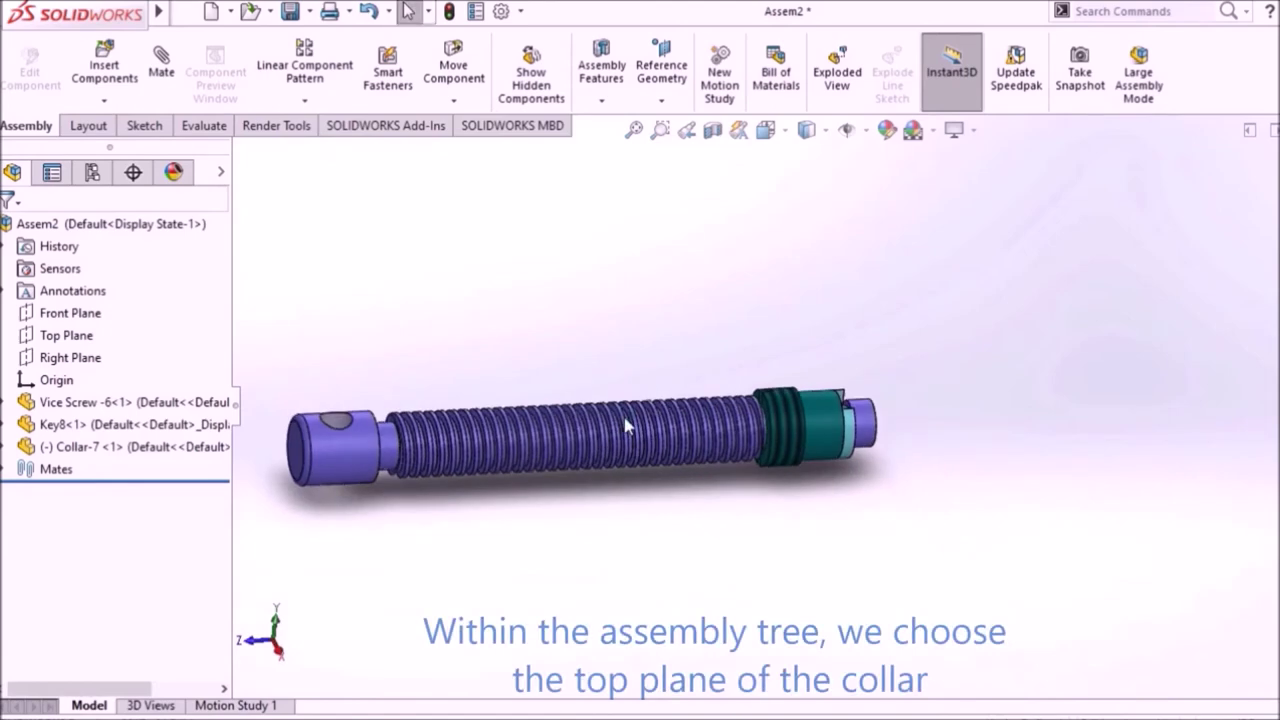
scroll(755, 408, "down", 4)
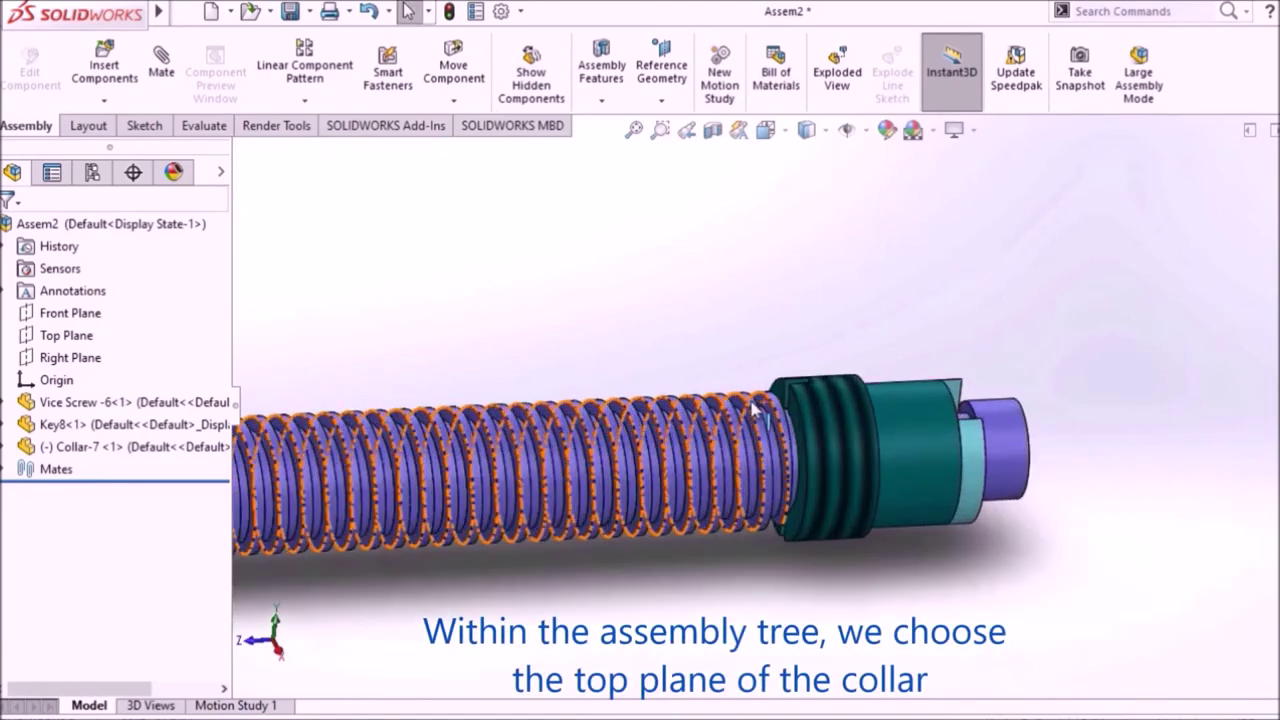
left_click(4, 447)
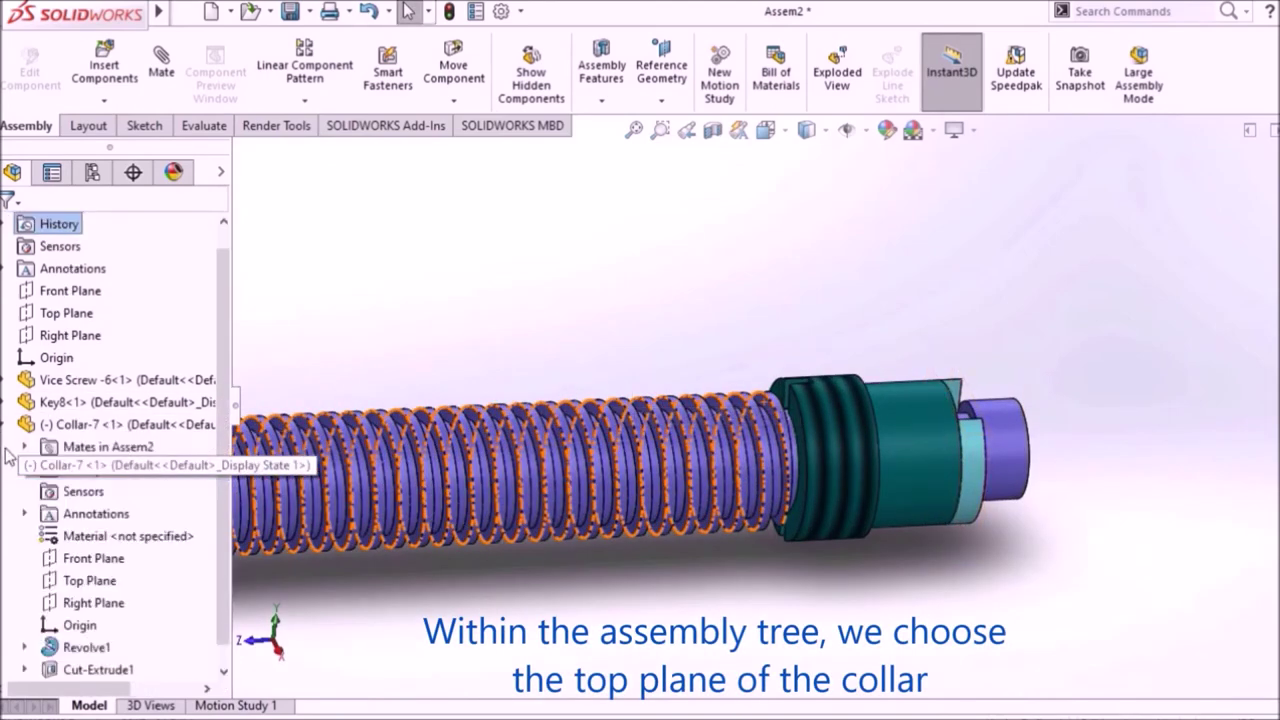
left_click(95, 581)
scroll(577, 360, "up", 4)
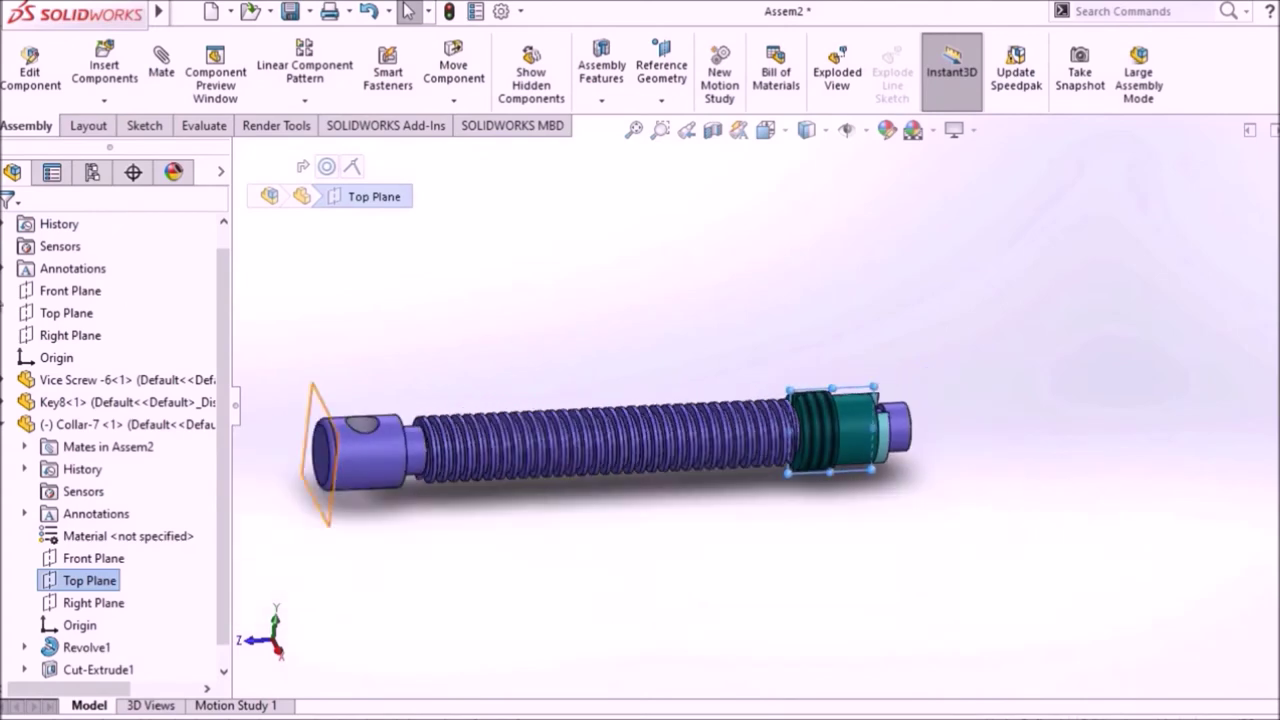
left_click(95, 338, "ctrl")
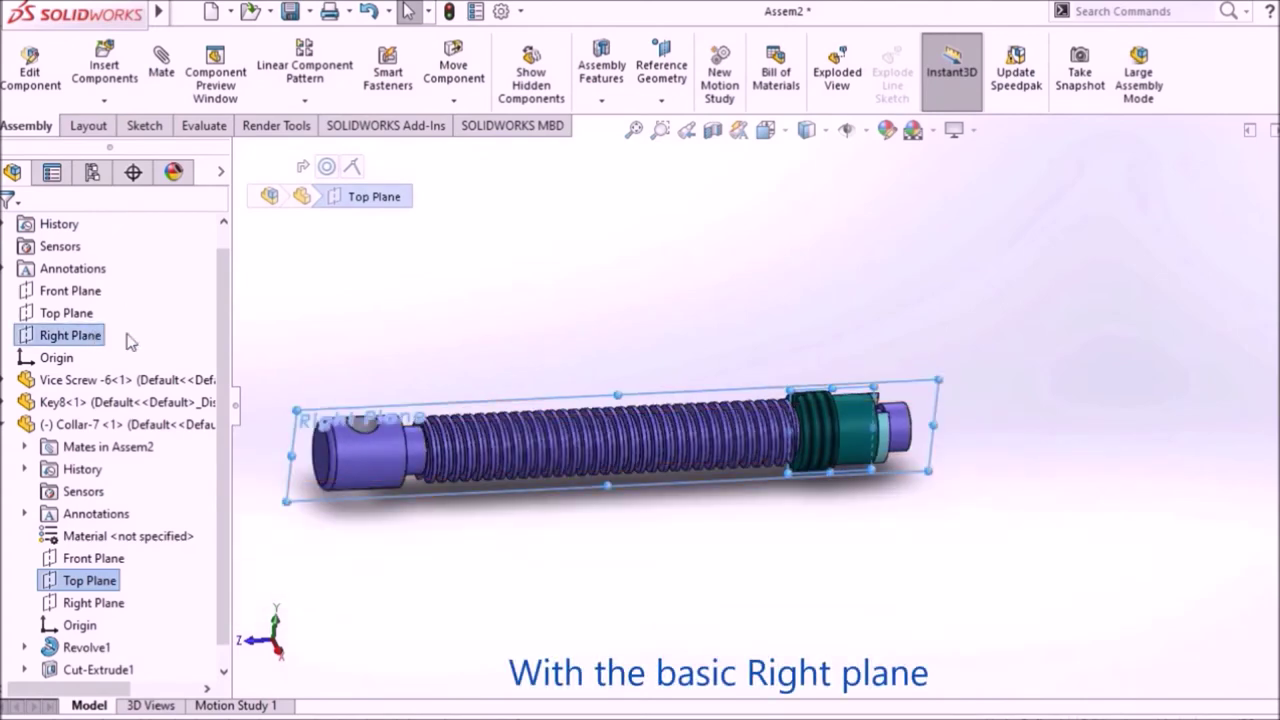
left_click(165, 62)
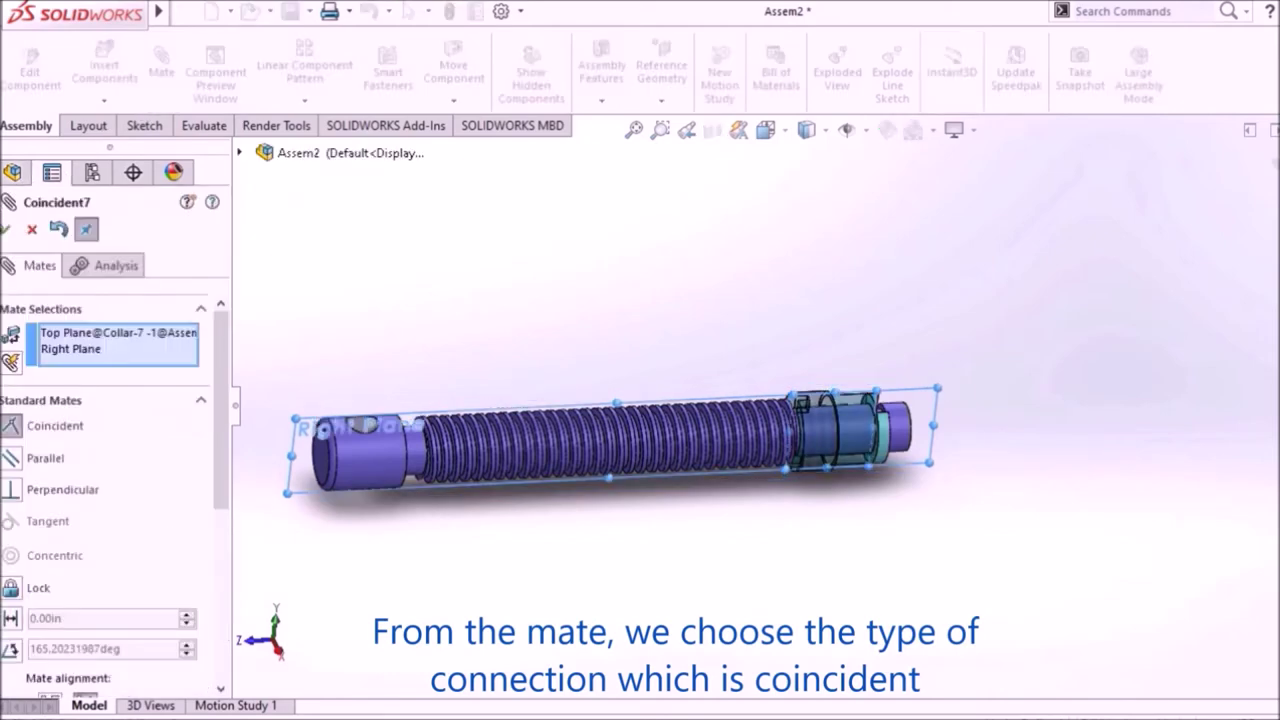
left_click(9, 230)
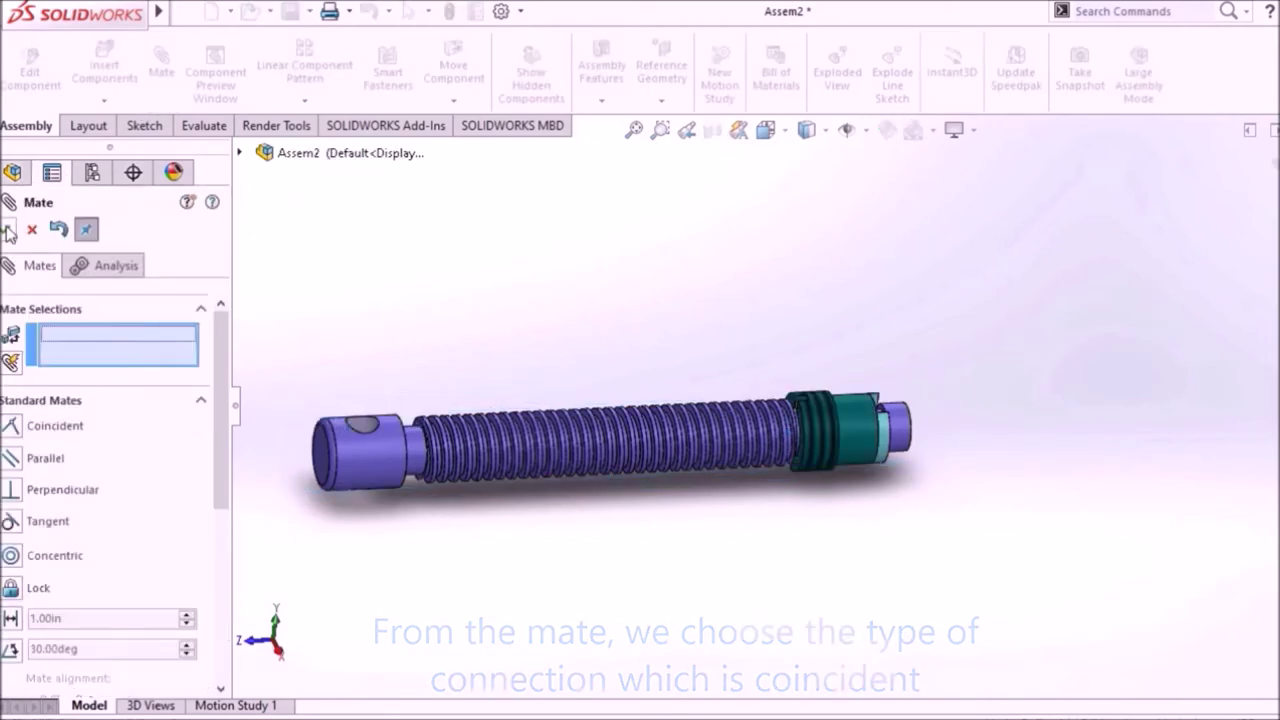
left_click(9, 230)
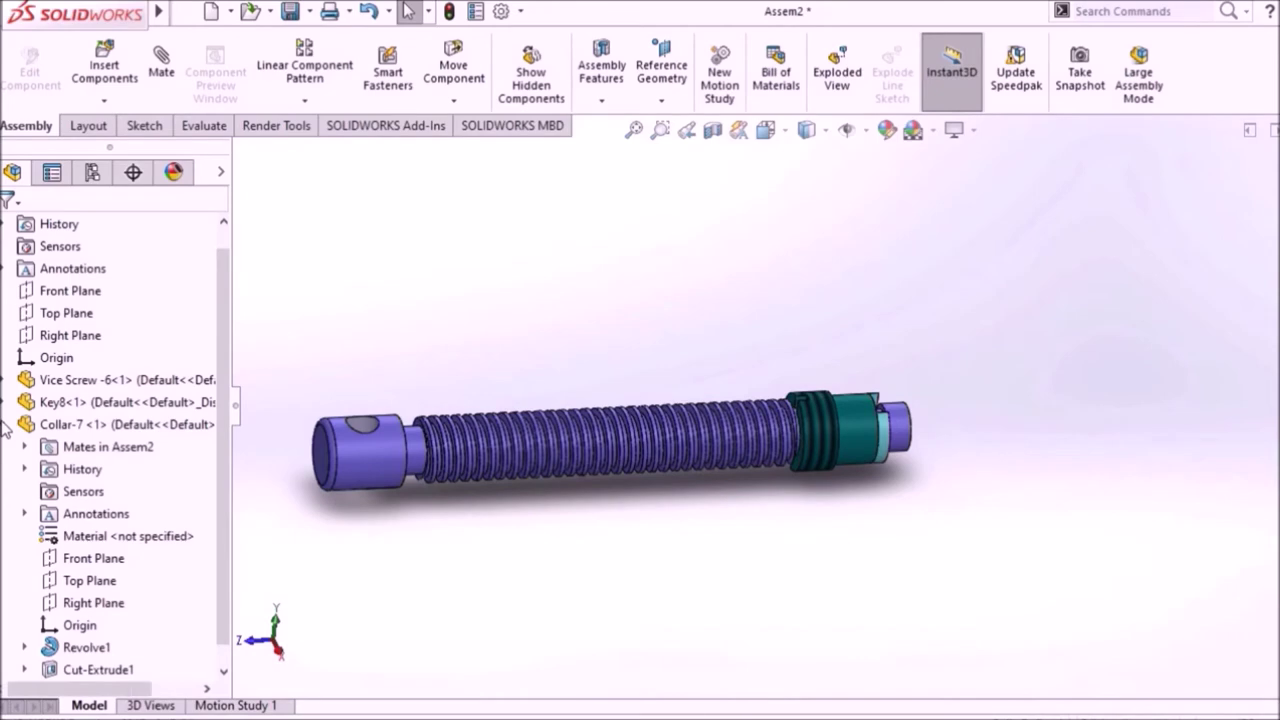
Switch to the Front view, tilt the assembly into 3D, and start Insert Components.
scroll(833, 342, "up", 2)
left_click(768, 132)
left_click(765, 245)
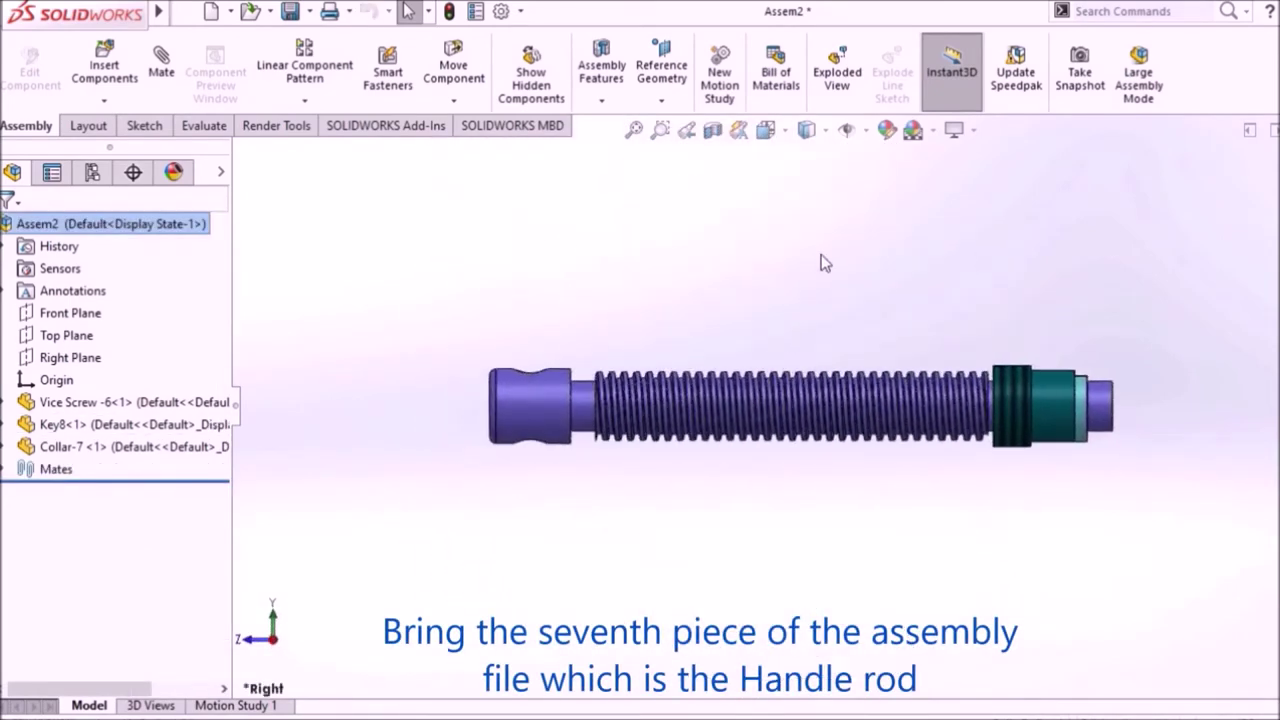
middle_click_drag(821, 257, 848, 342)
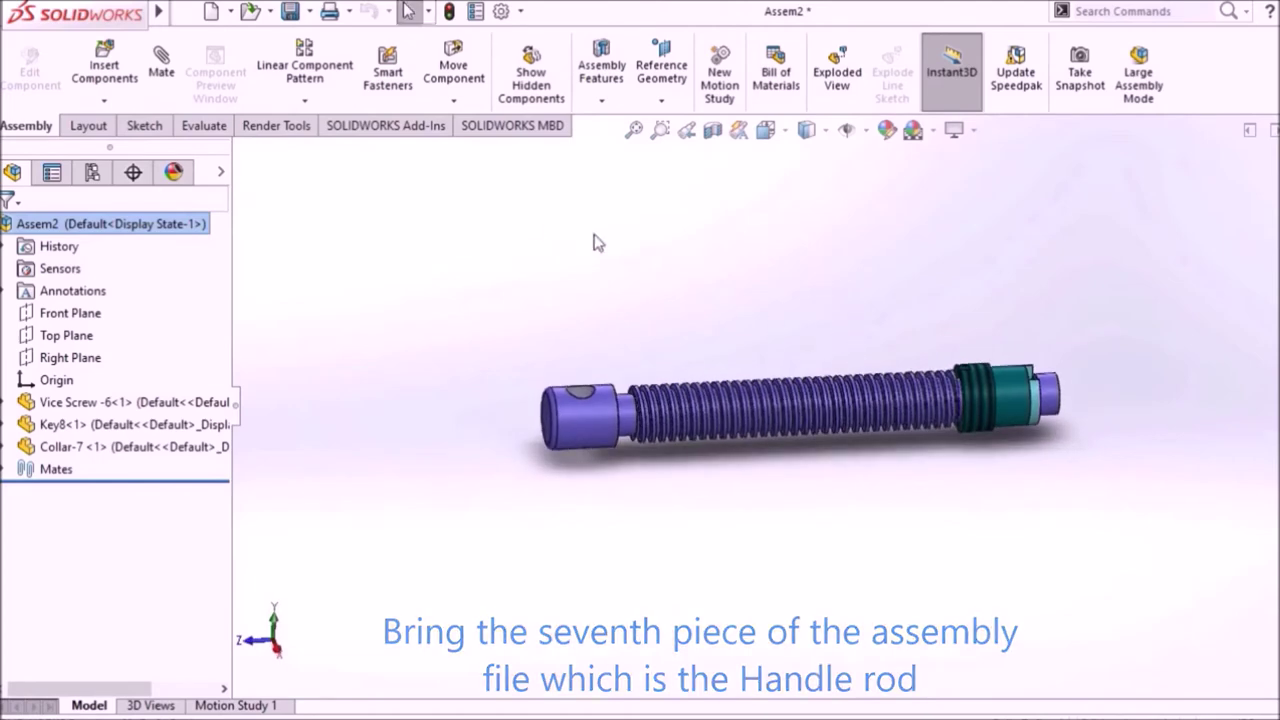
left_click(106, 50)
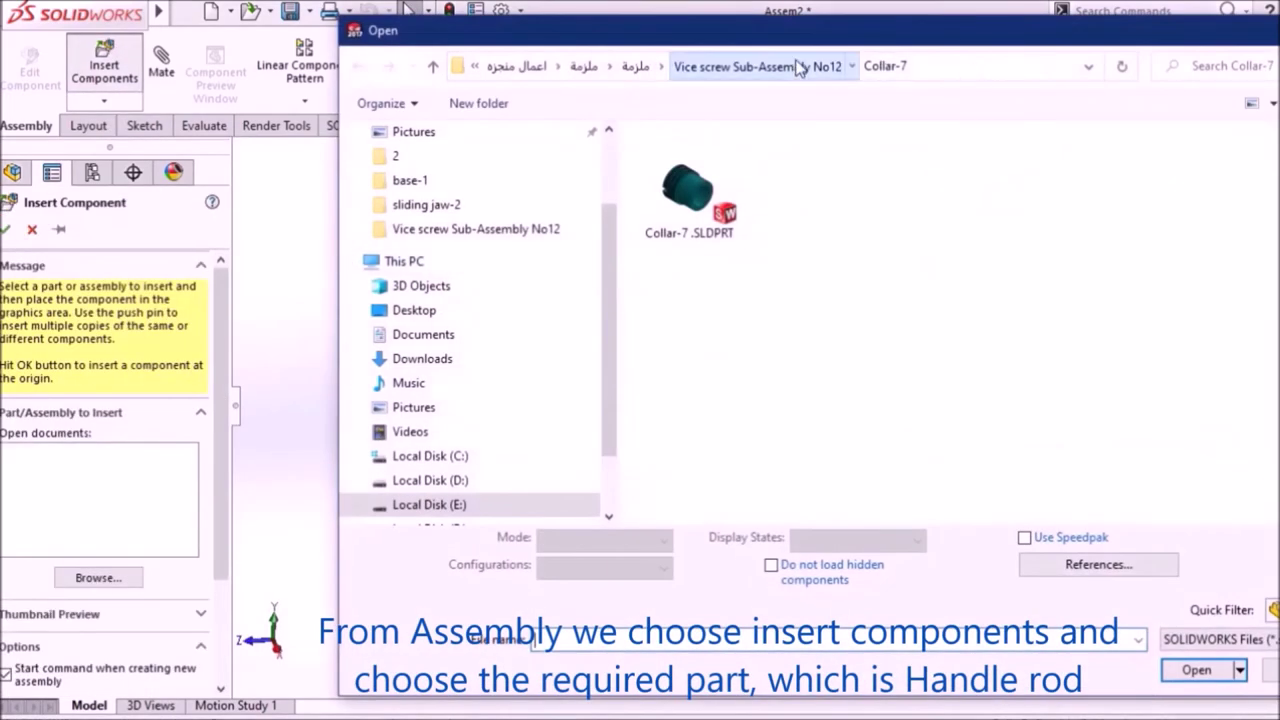
Insert Handle rod -7.SLDPRT from the Handle rod-9 folder and place it in the assembly.
left_click(800, 65)
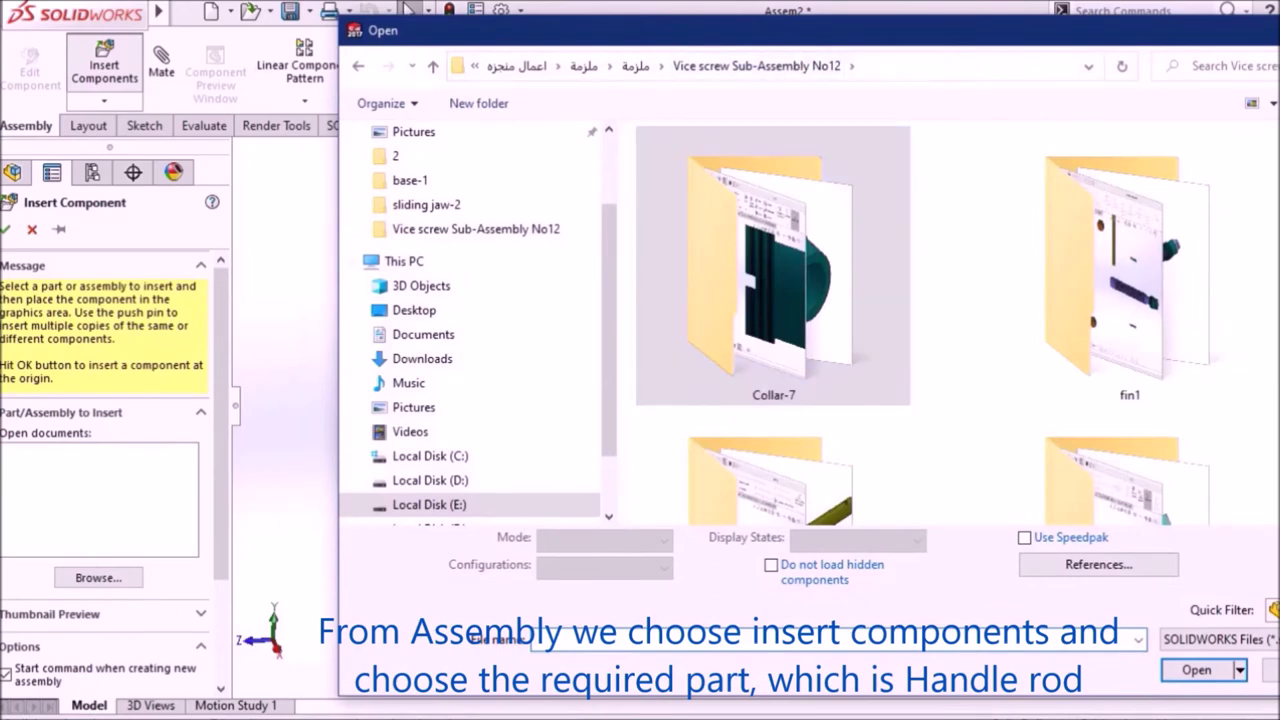
scroll(778, 355, "down", 3)
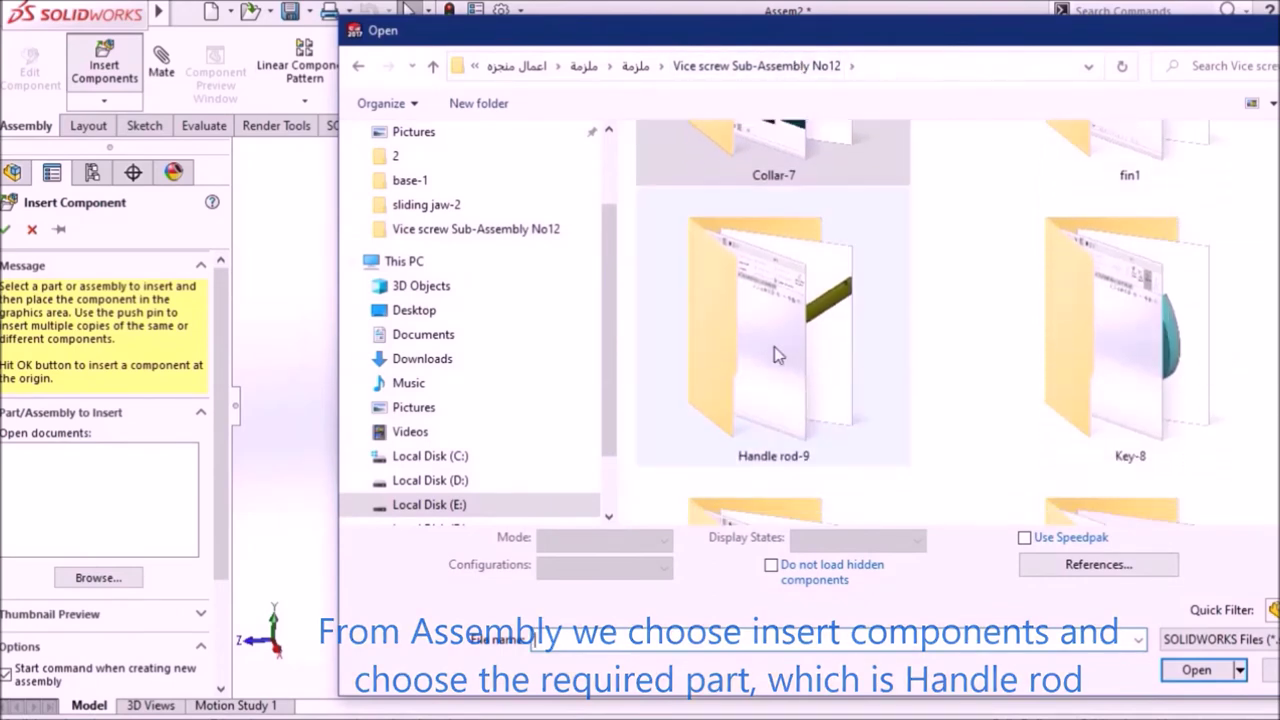
left_click(778, 355)
double_click(778, 355)
left_click(689, 200)
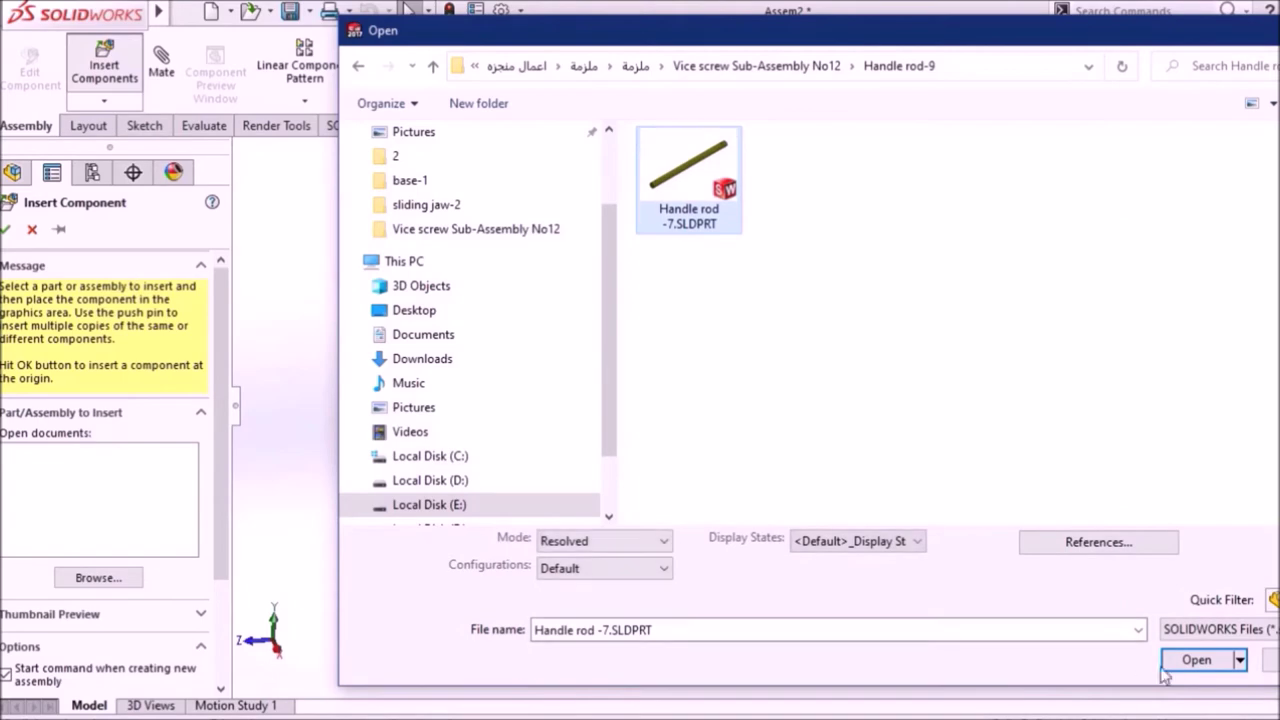
left_click(1214, 662)
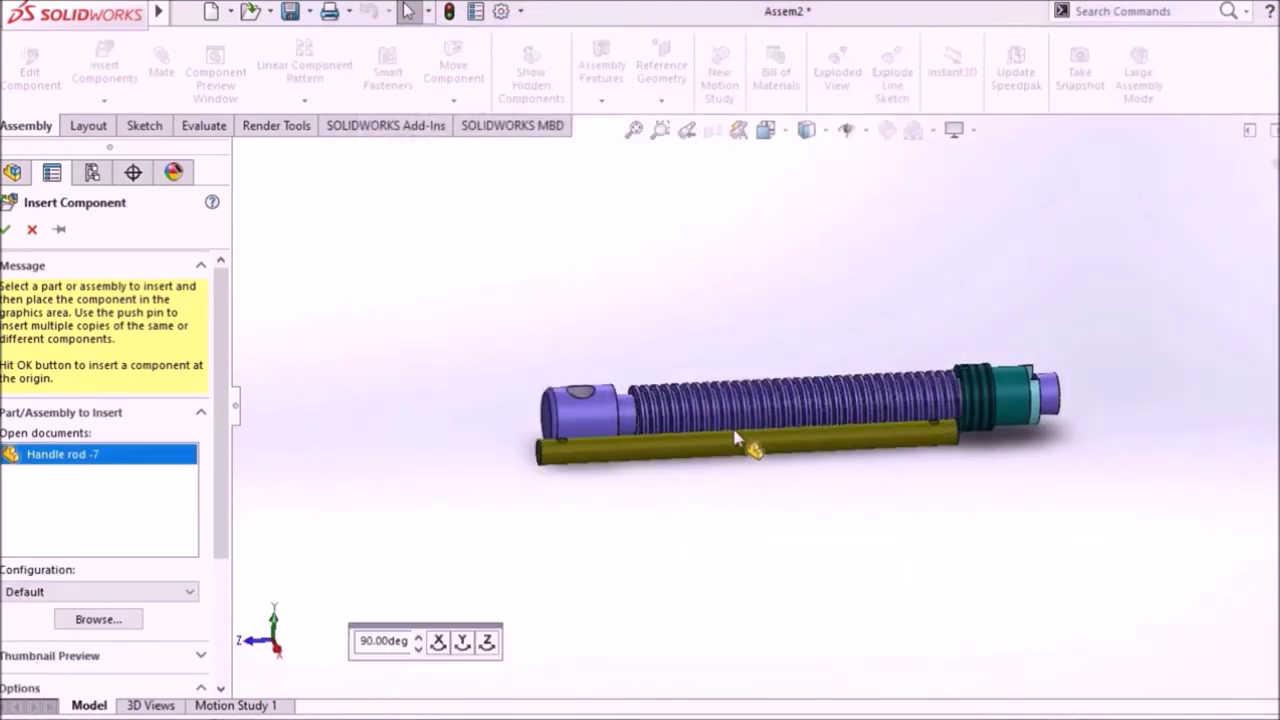
left_click(679, 337)
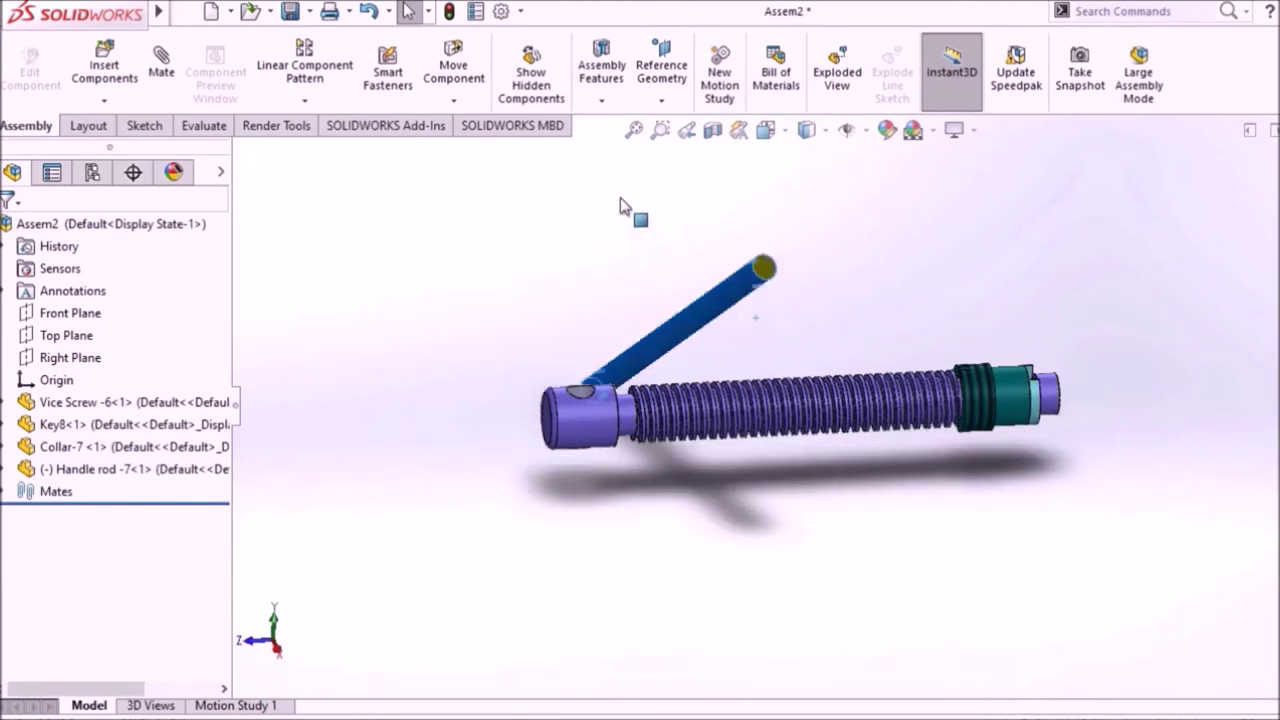
Rotate the rod upright and mate it concentric with the screw head's cross hole.
right_click_drag(752, 320, 610, 215)
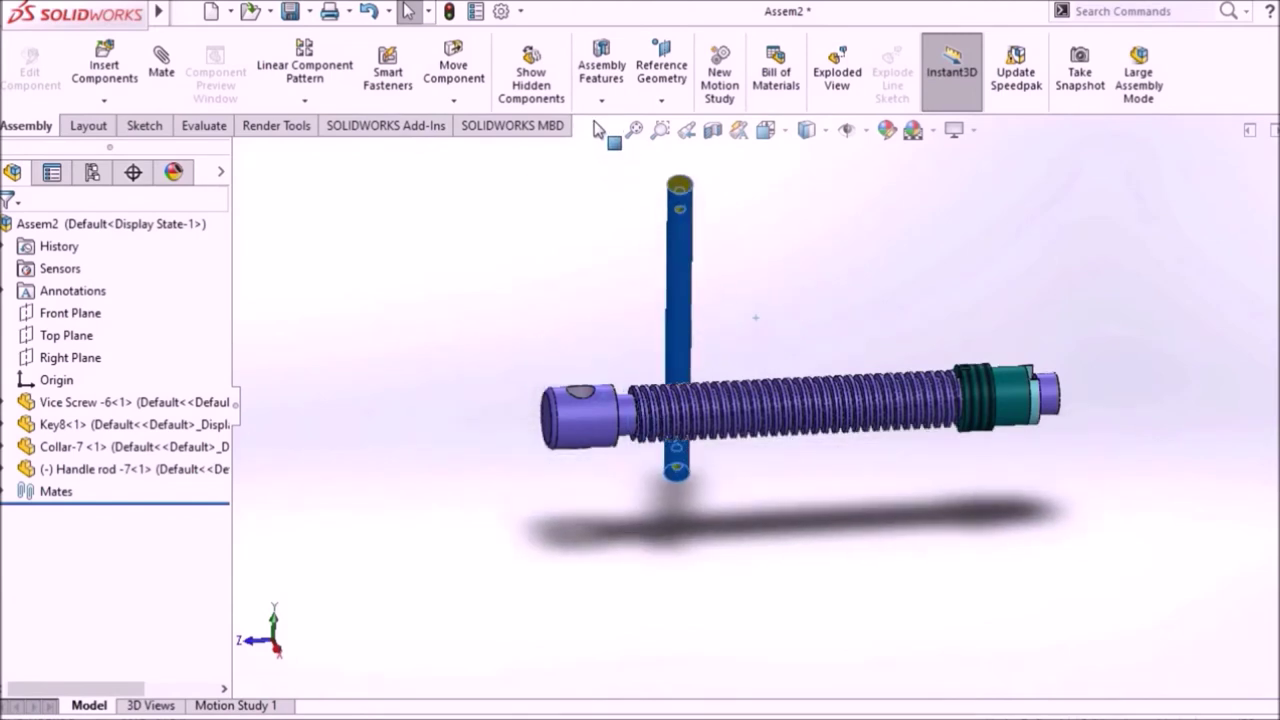
left_click(680, 290)
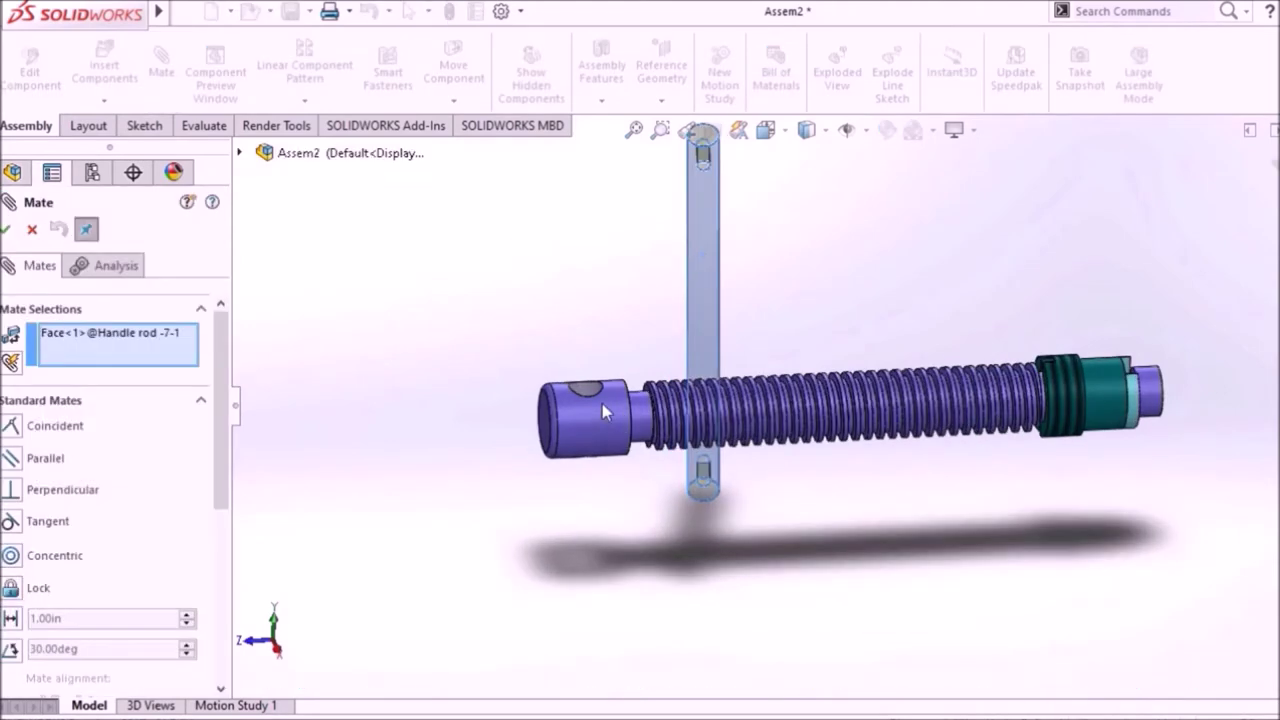
scroll(602, 403, "down", 5)
left_click(637, 379)
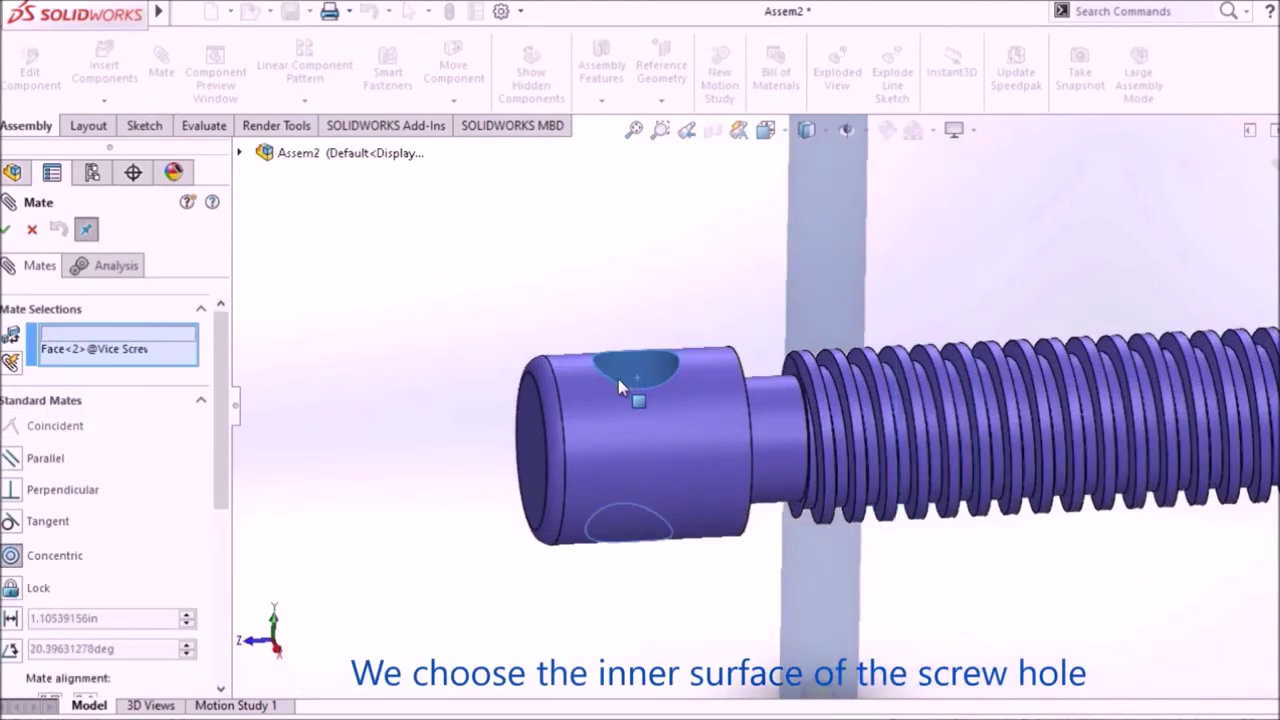
left_click(459, 316)
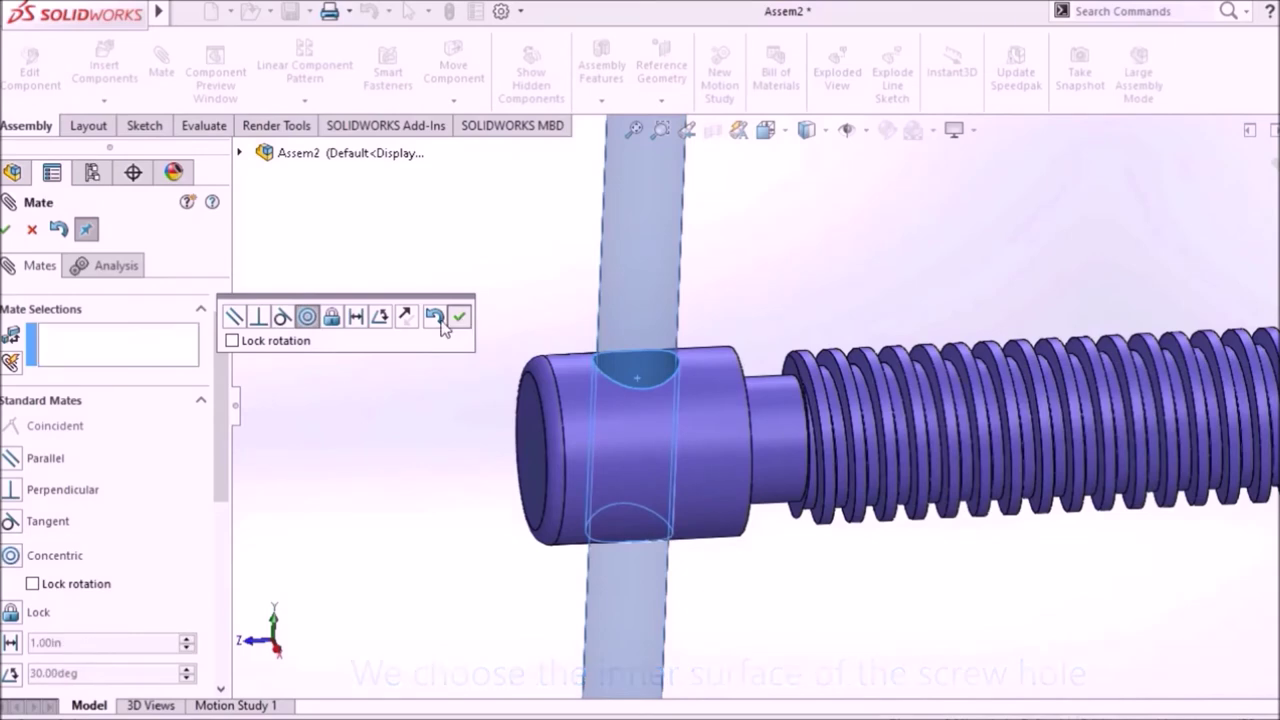
key("Escape")
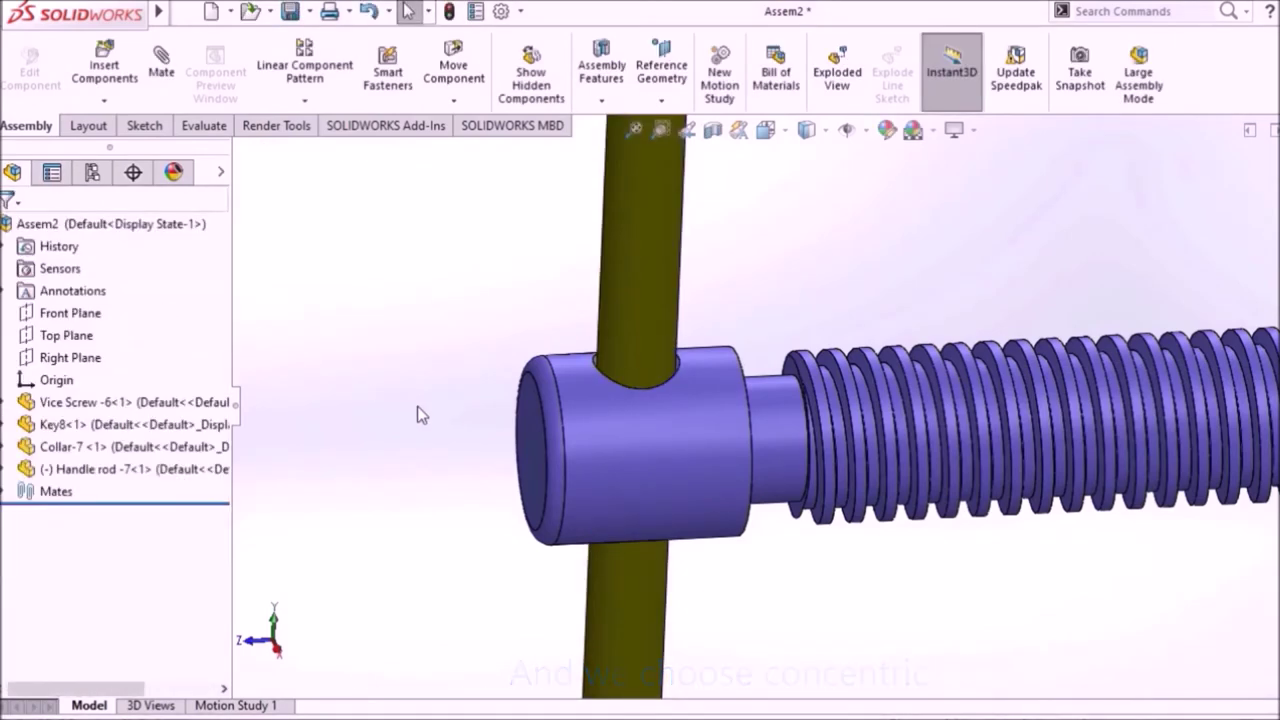
scroll(480, 425, "up", 5)
scroll(543, 443, "up", 2)
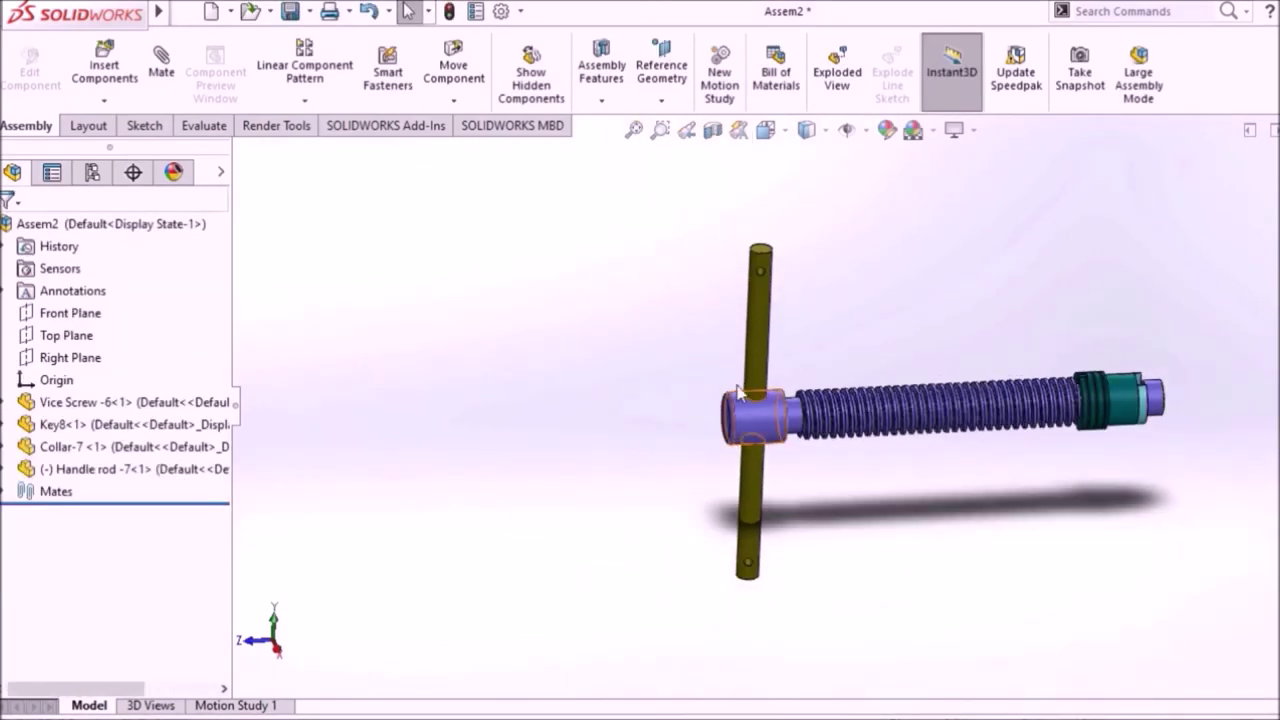
Mate the rod's Top Plane coincident with the assembly's Right Plane.
left_click(563, 354)
left_click(5, 469)
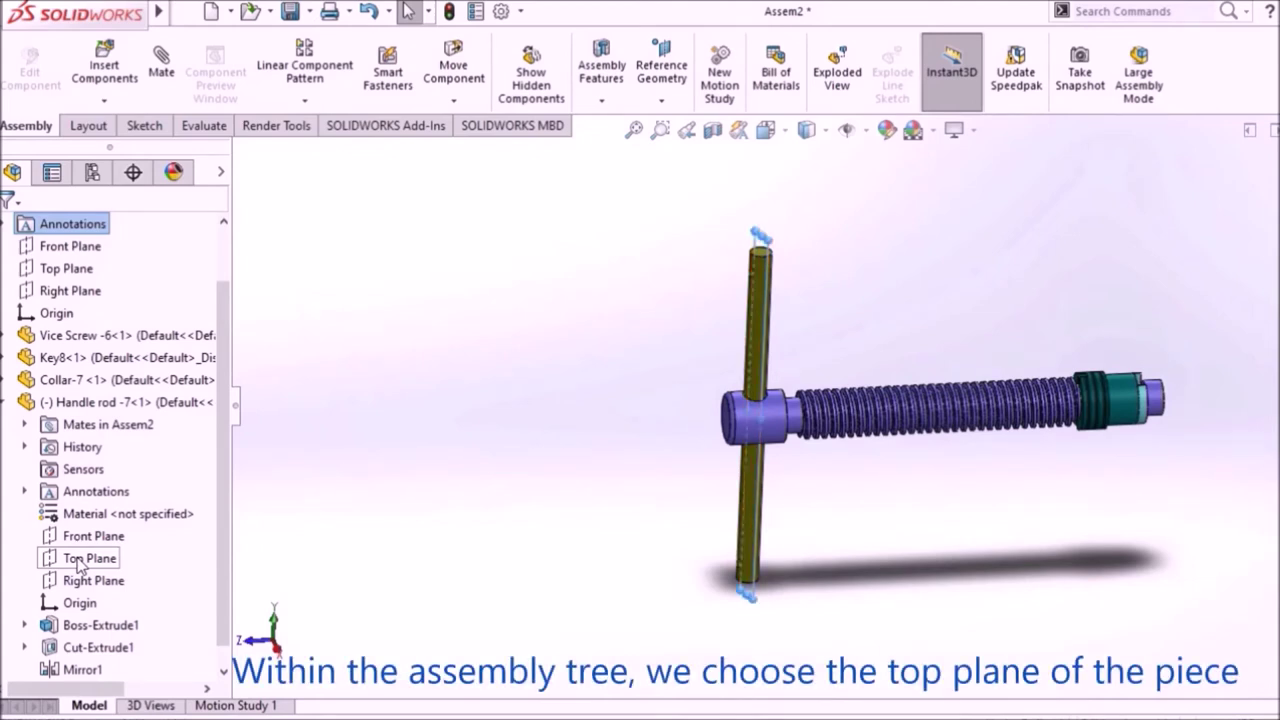
left_click(80, 566)
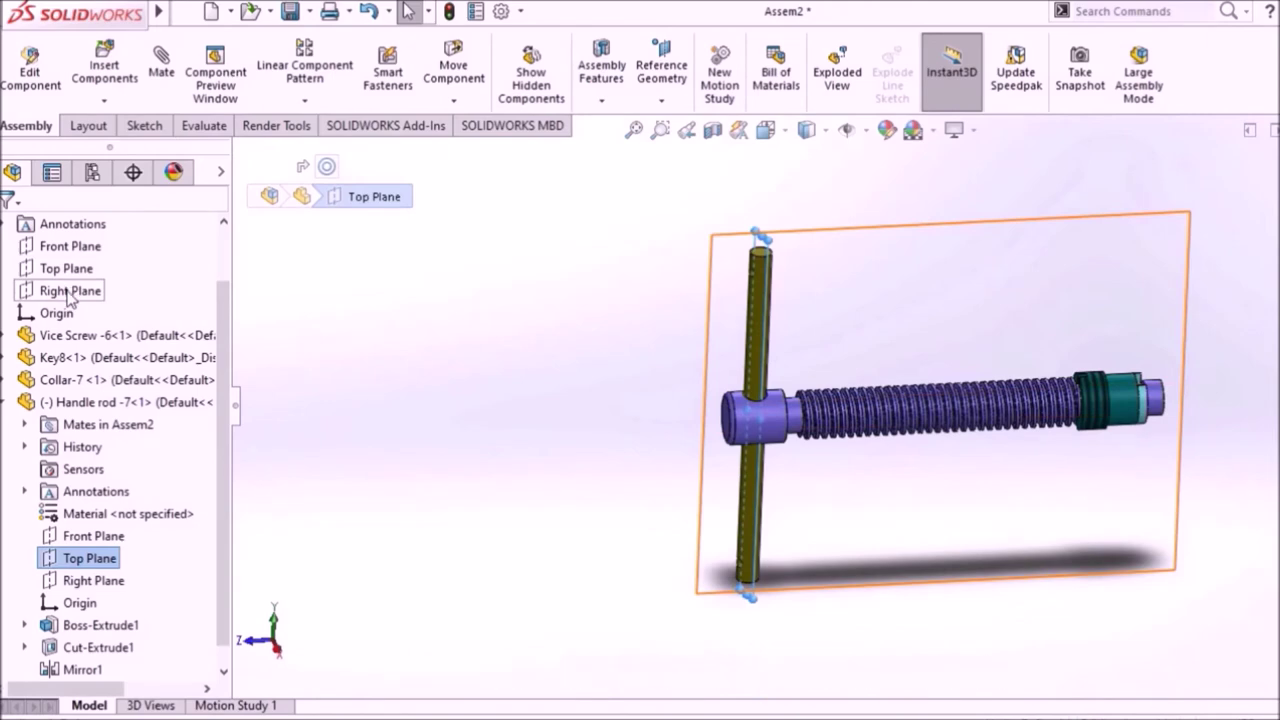
left_click(68, 291)
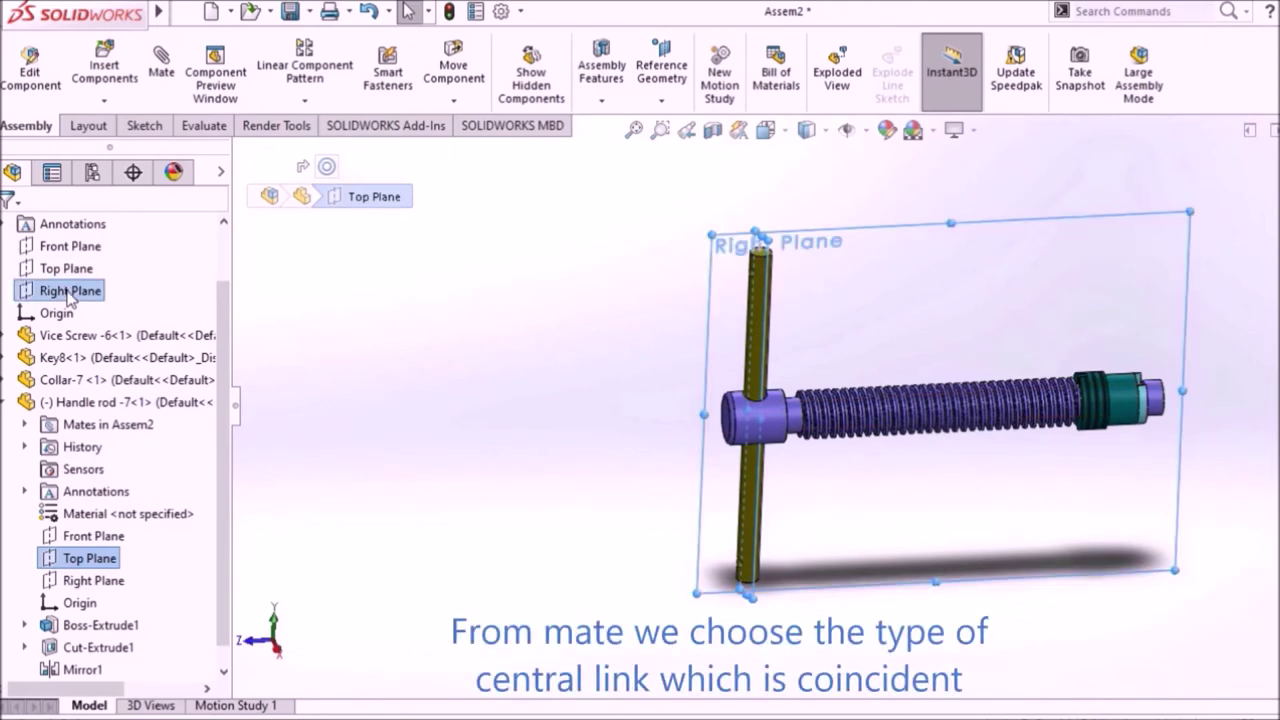
left_click(163, 78)
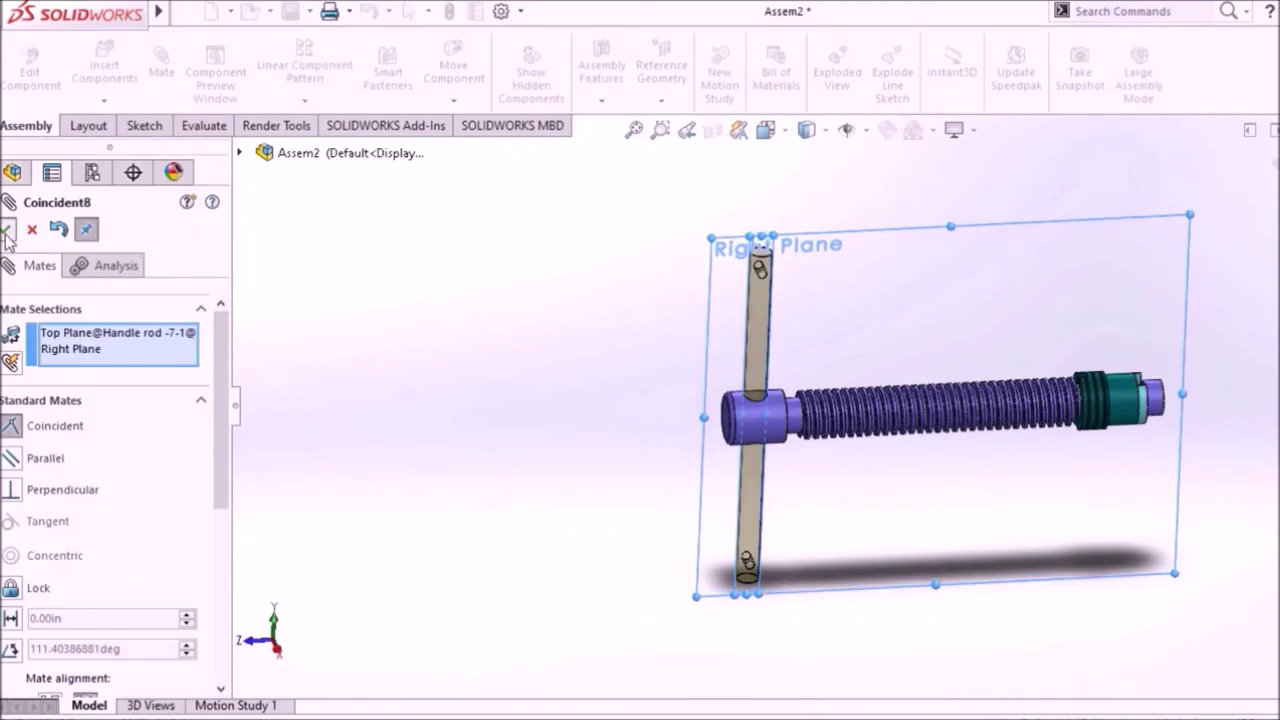
left_click(7, 232)
left_click(6, 234)
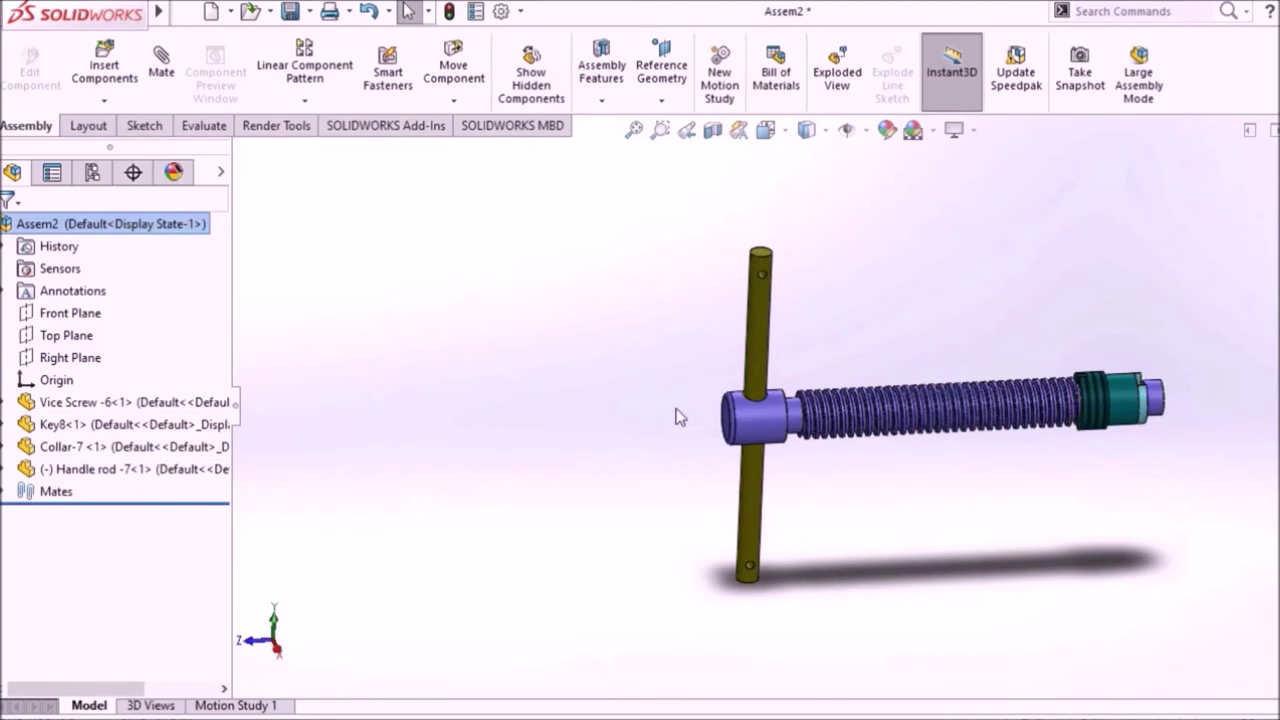
left_click_drag(762, 340, 762, 324)
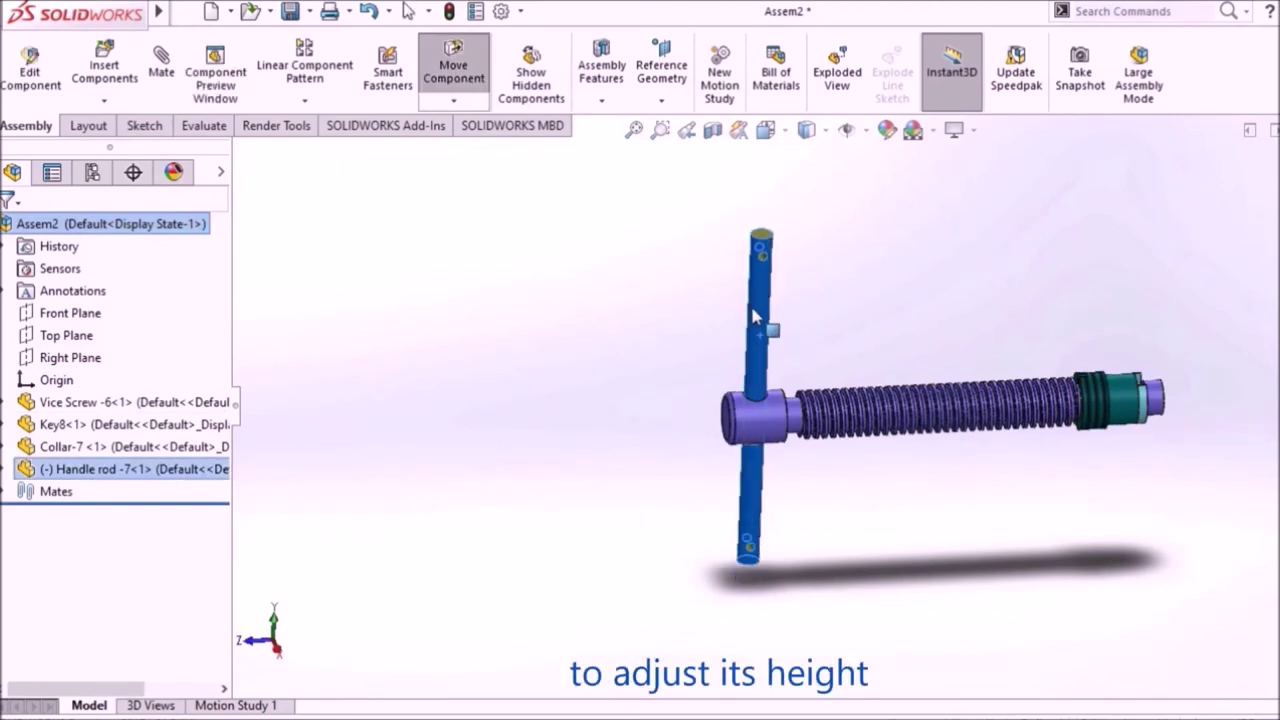
Mate the rod's Front Plane coincident with the assembly's Top Plane.
left_click(6, 469)
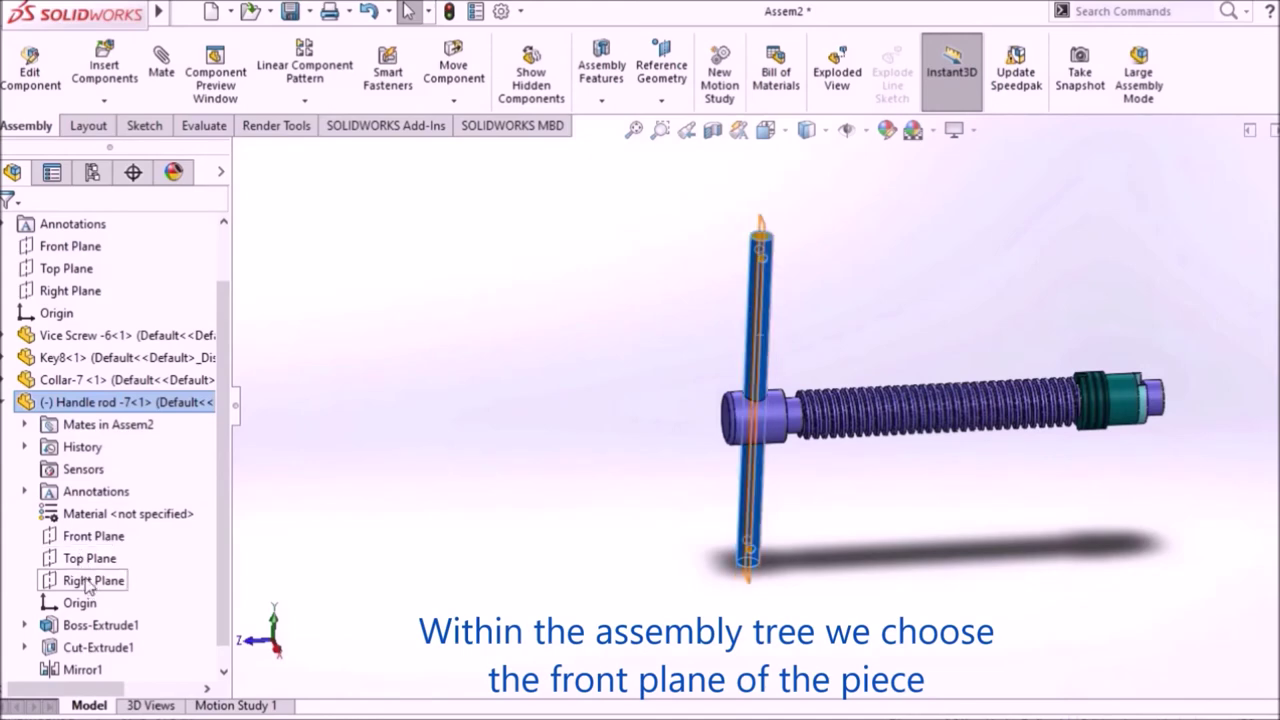
left_click(88, 537)
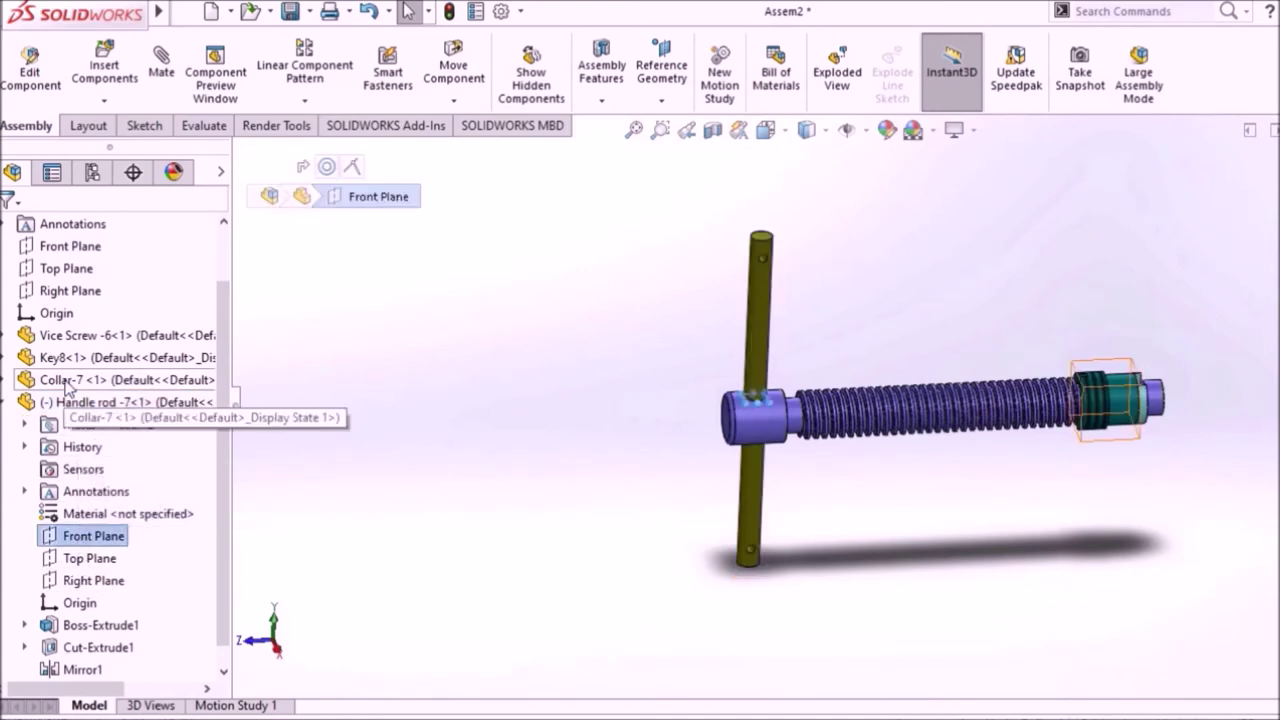
left_click(75, 270, "ctrl")
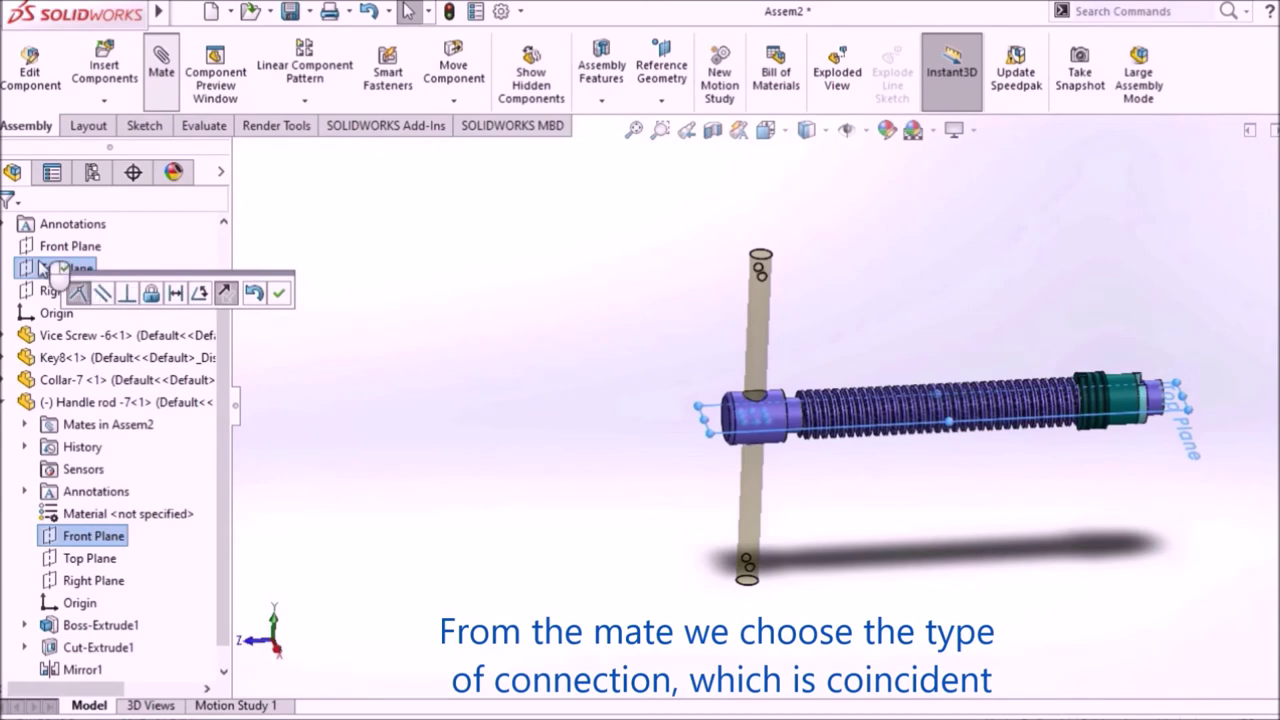
left_click(70, 288)
left_click(282, 294)
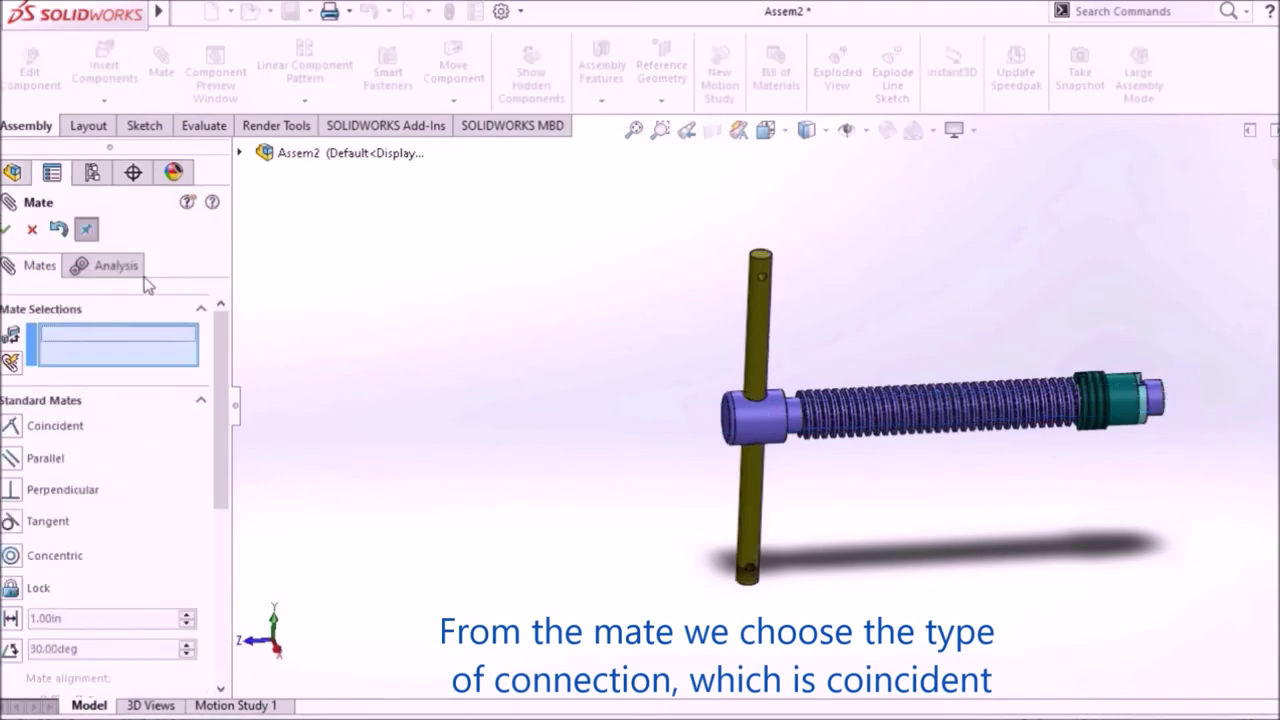
left_click(7, 231)
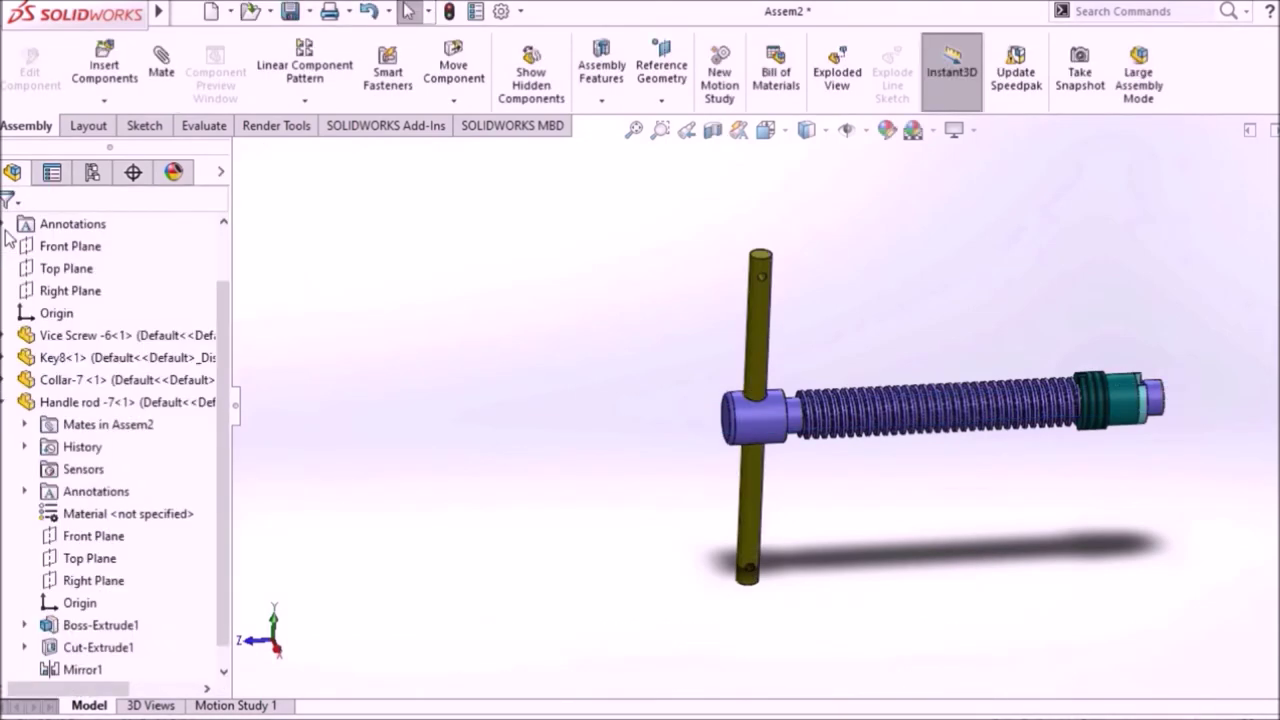
left_click(6, 402)
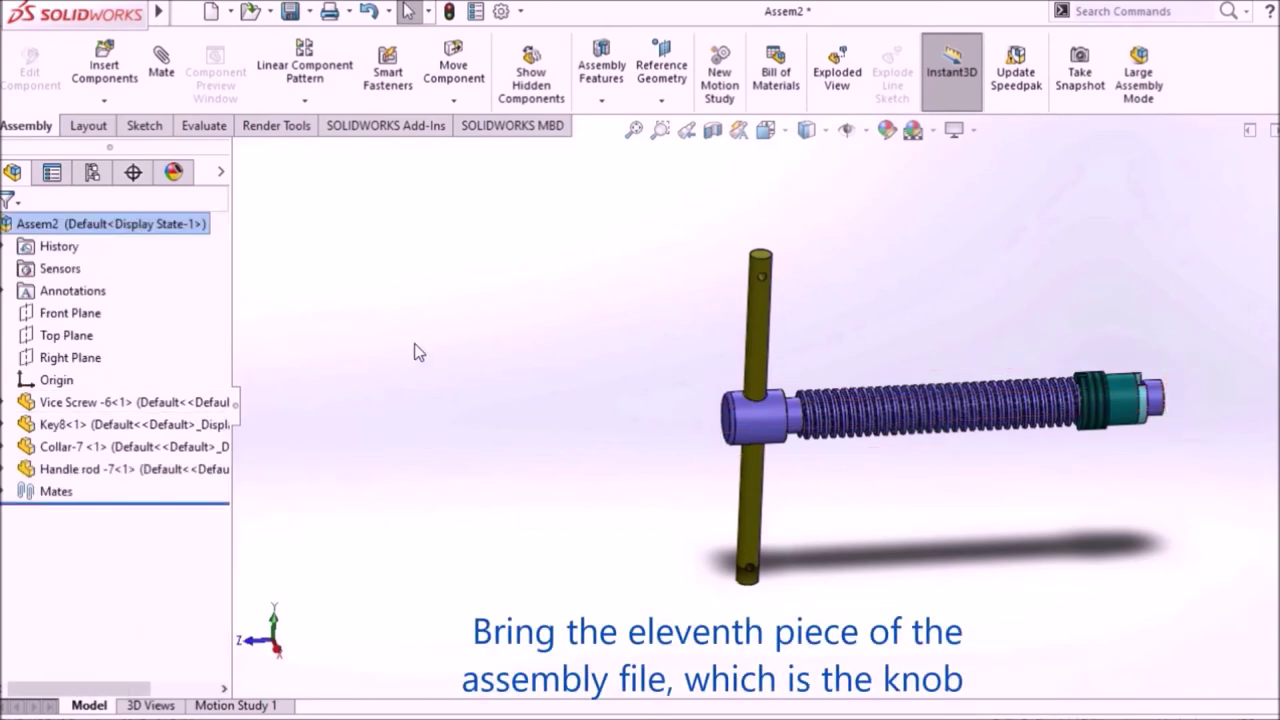
Insert Knob11.SLDPRT from the Knob11 folder and place it beside the rod's top end.
middle_click_drag(567, 388, 557, 333)
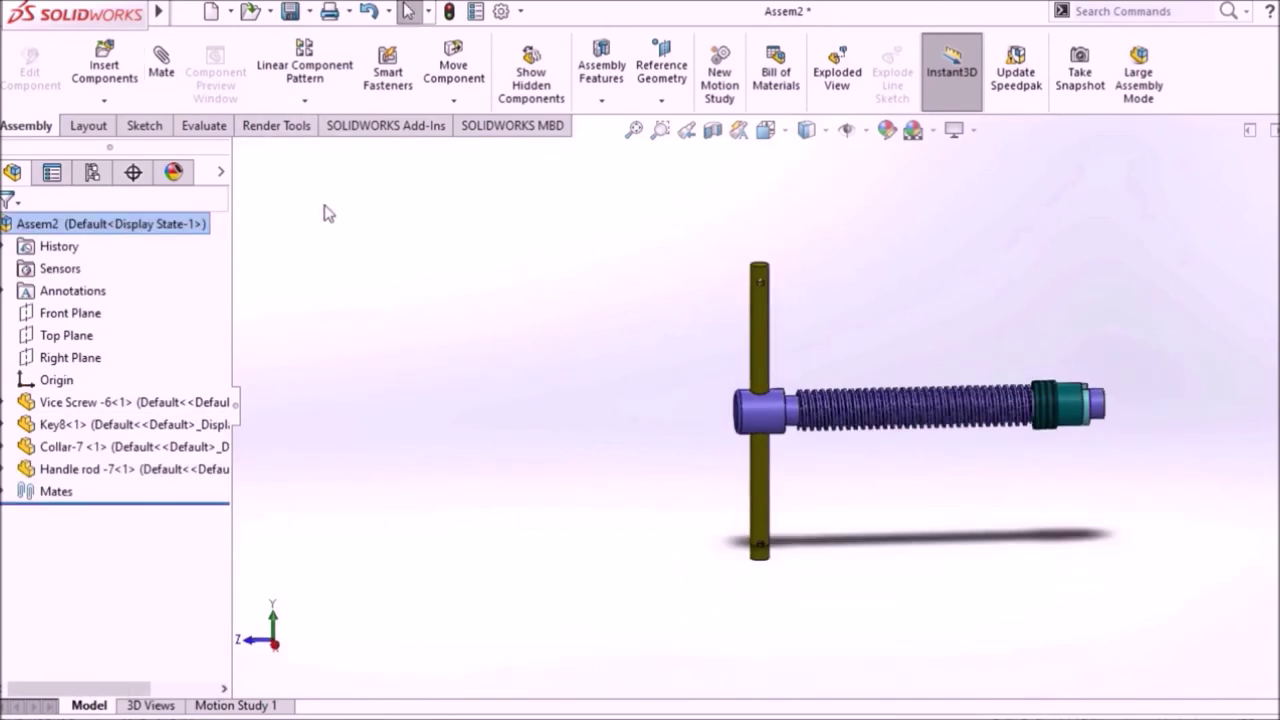
left_click(104, 65)
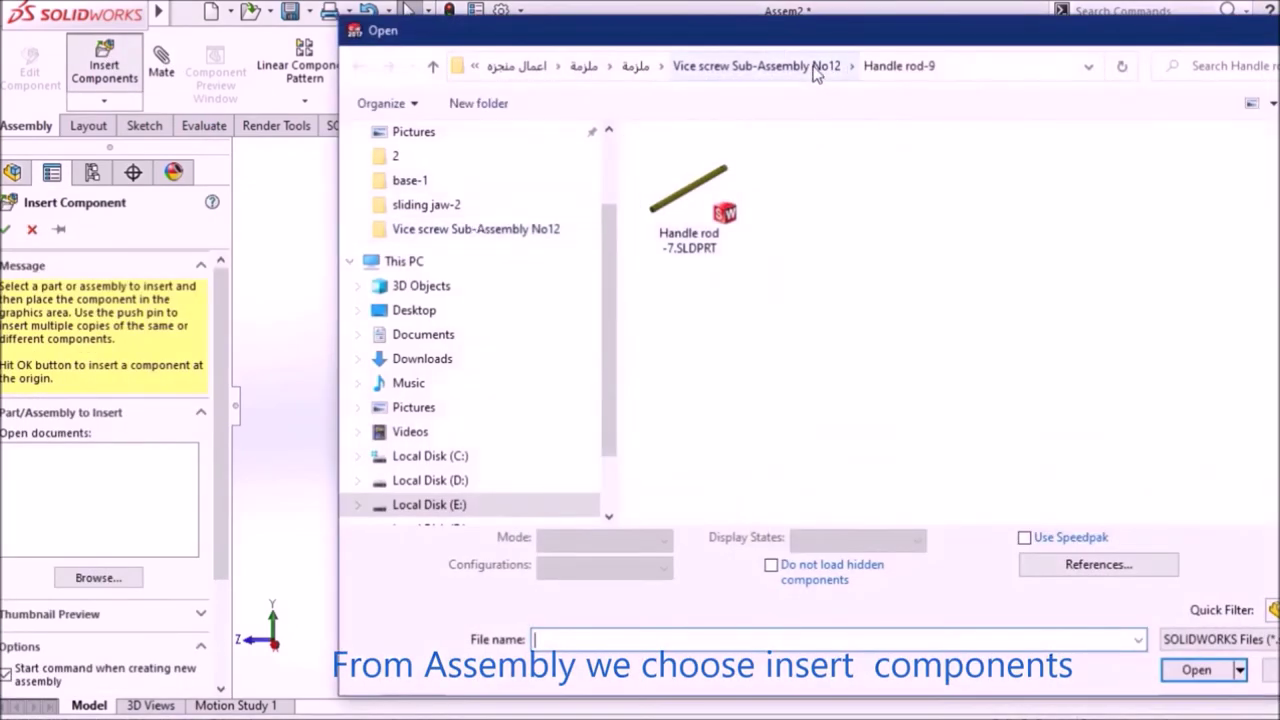
left_click(814, 67)
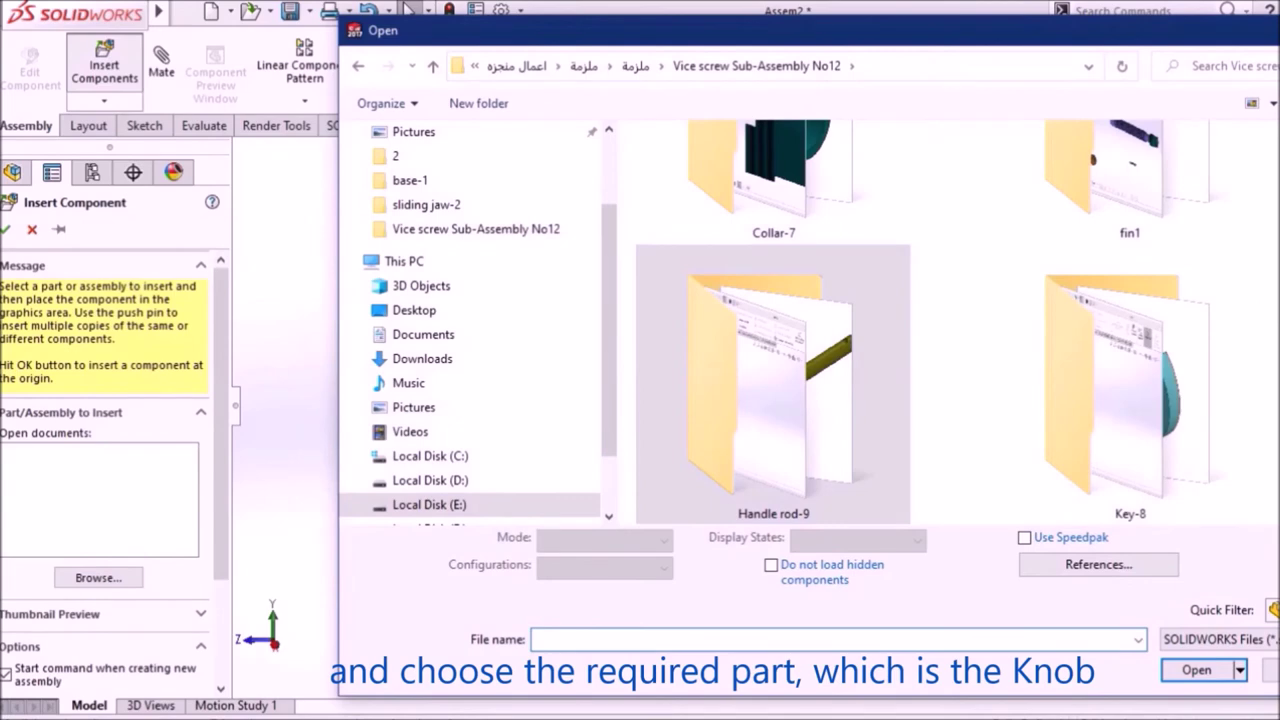
scroll(1150, 275, "down", 2)
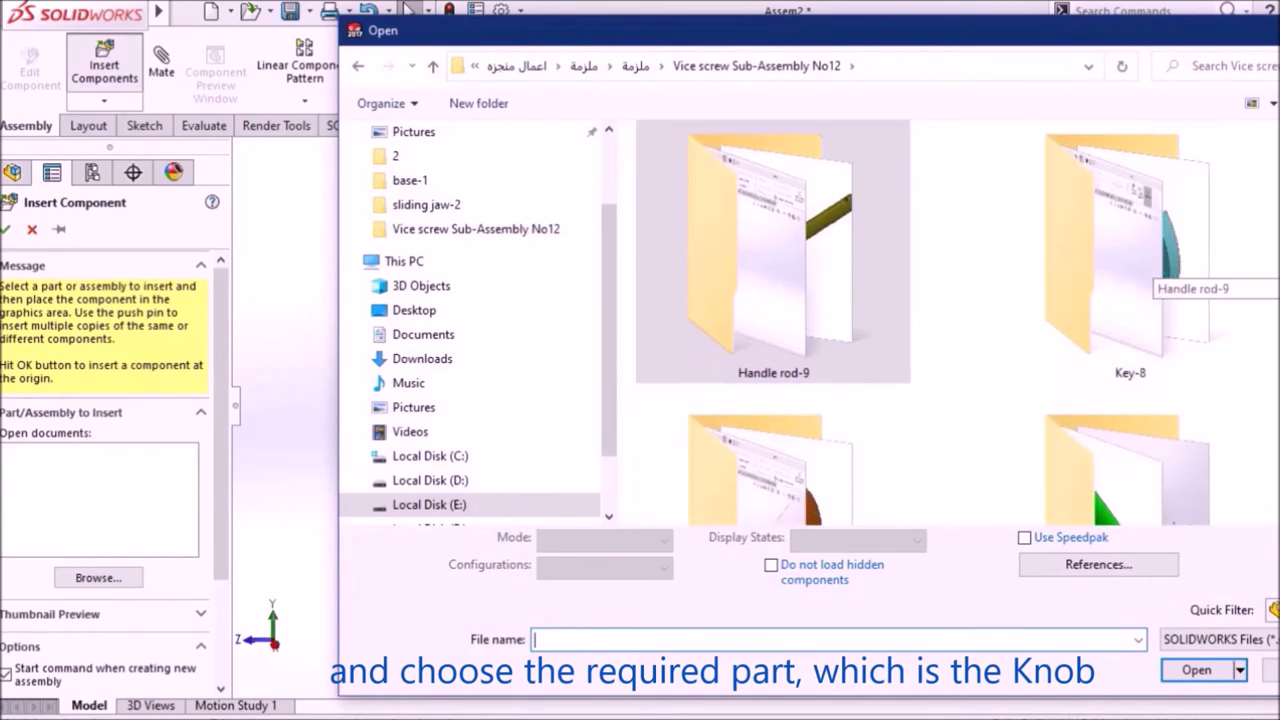
scroll(1150, 275, "down", 1)
scroll(1150, 275, "down", 1)
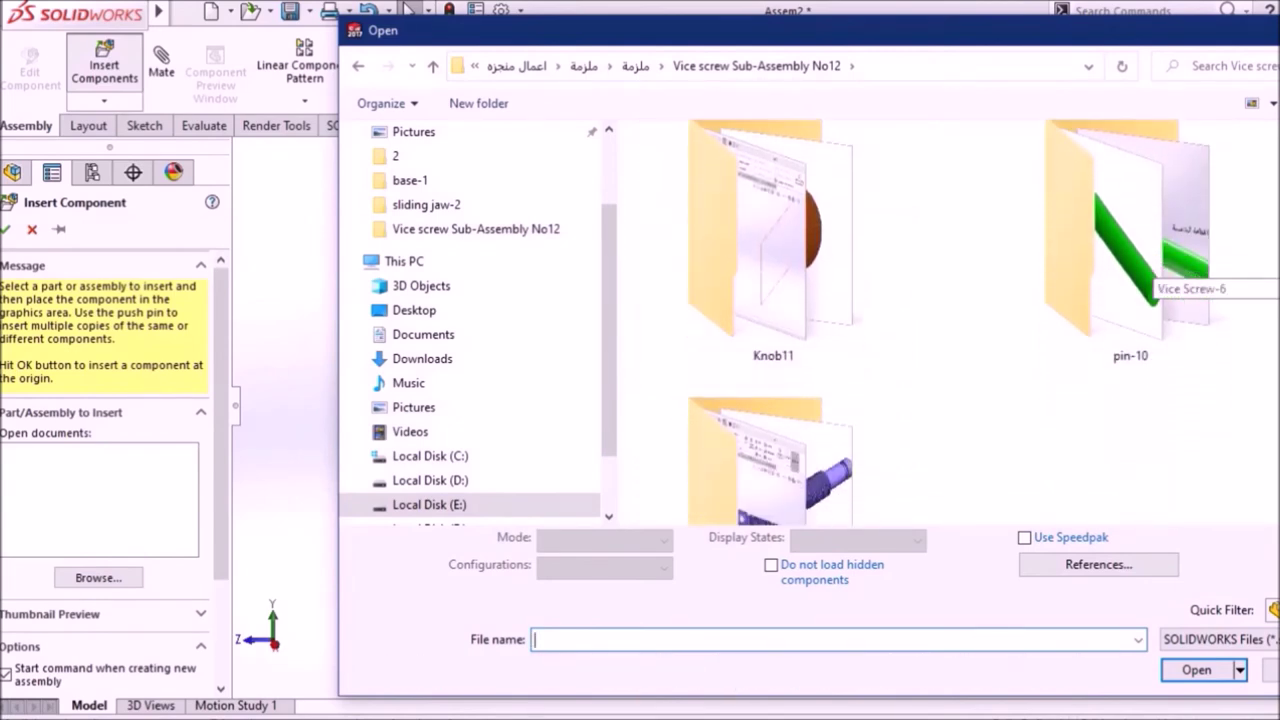
double_click(810, 300)
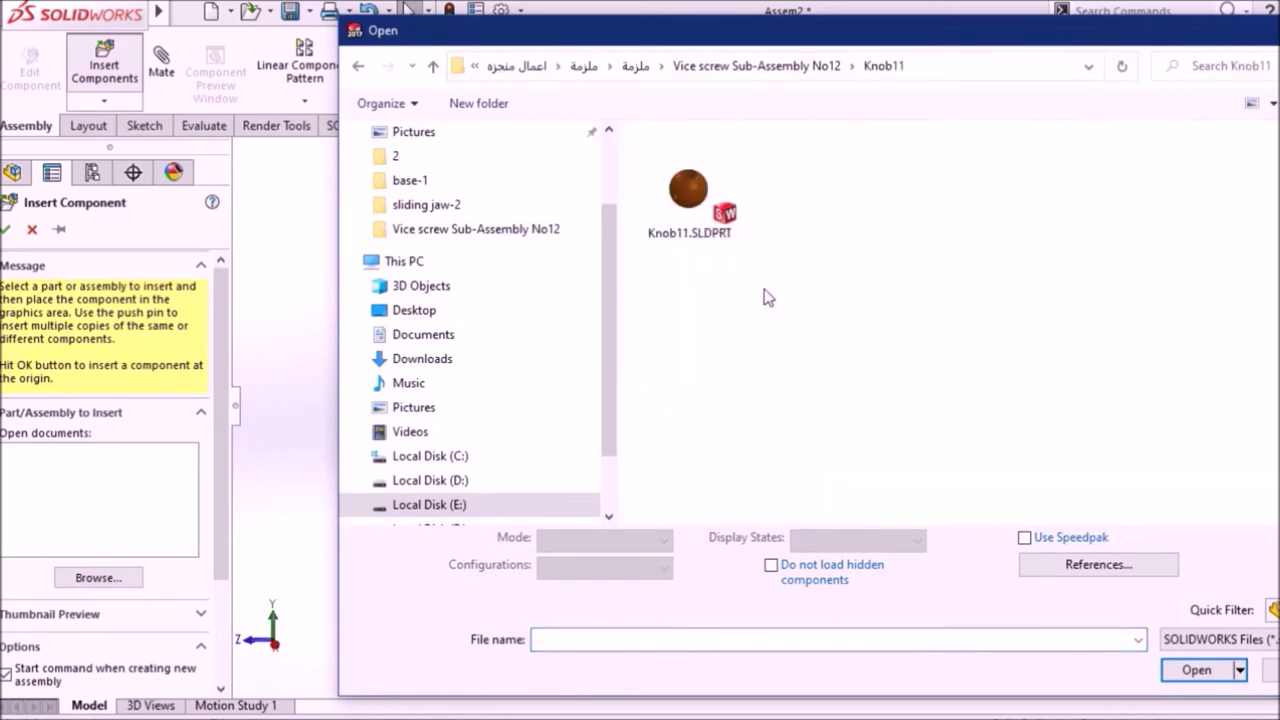
left_click(670, 218)
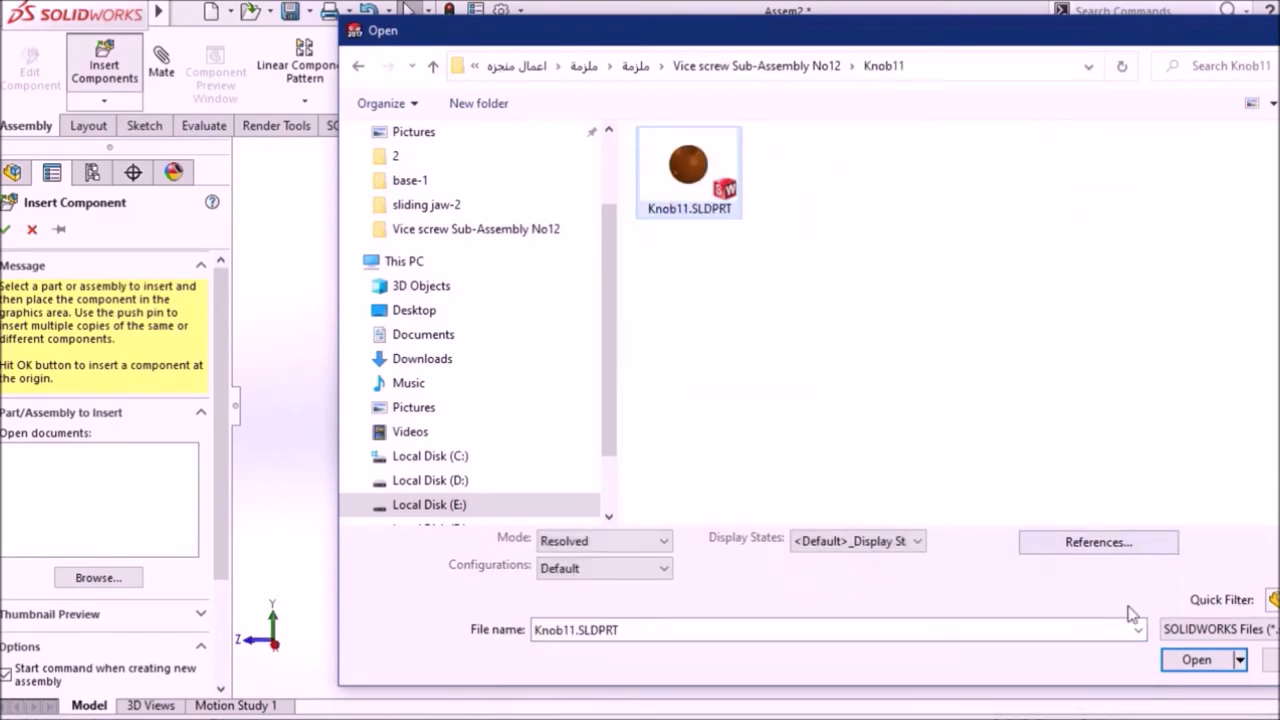
left_click(1195, 660)
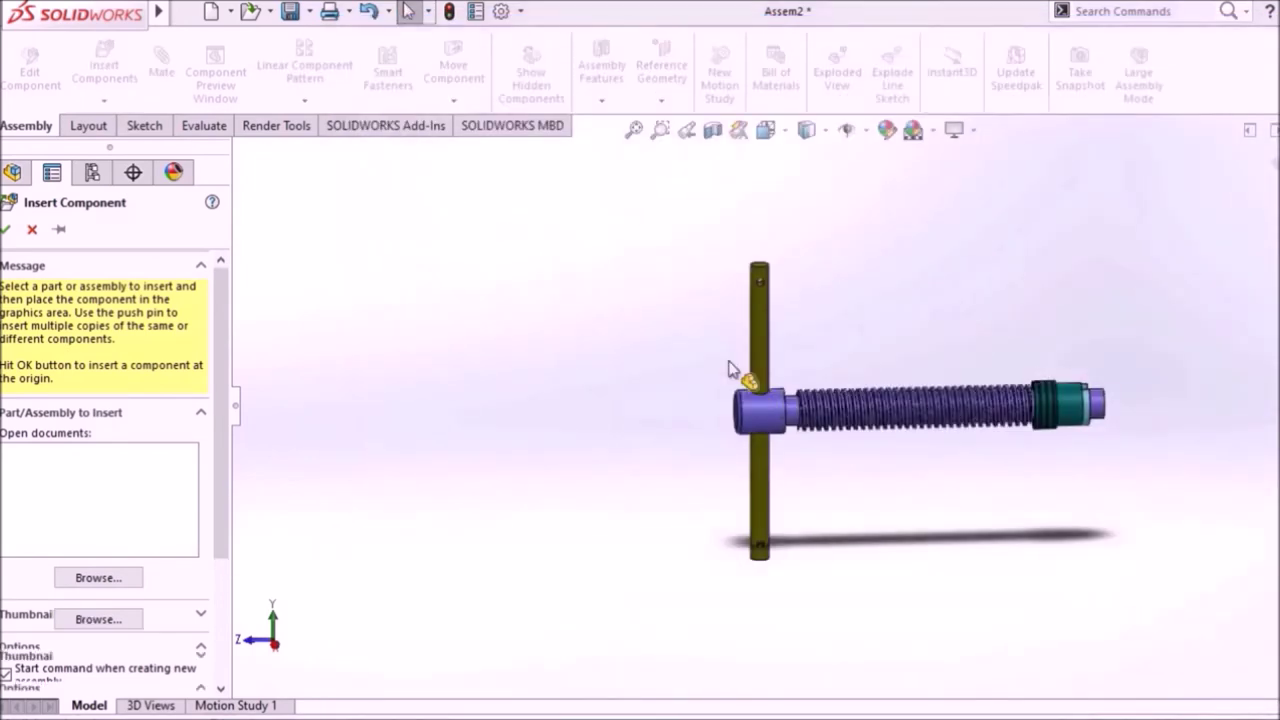
left_click(710, 280)
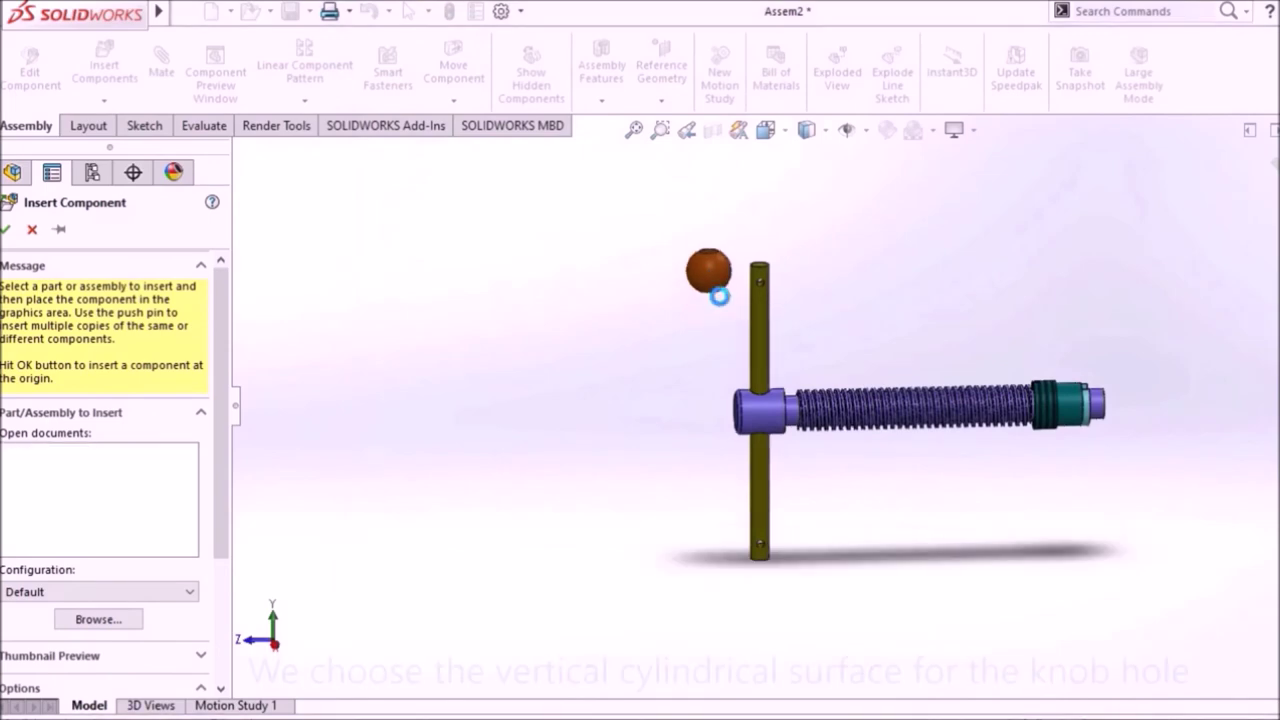
Mate the knob's vertical hole concentric with the handle rod and slide it up the rod.
scroll(715, 280, "down", 3)
middle_click_drag(719, 275, 726, 258)
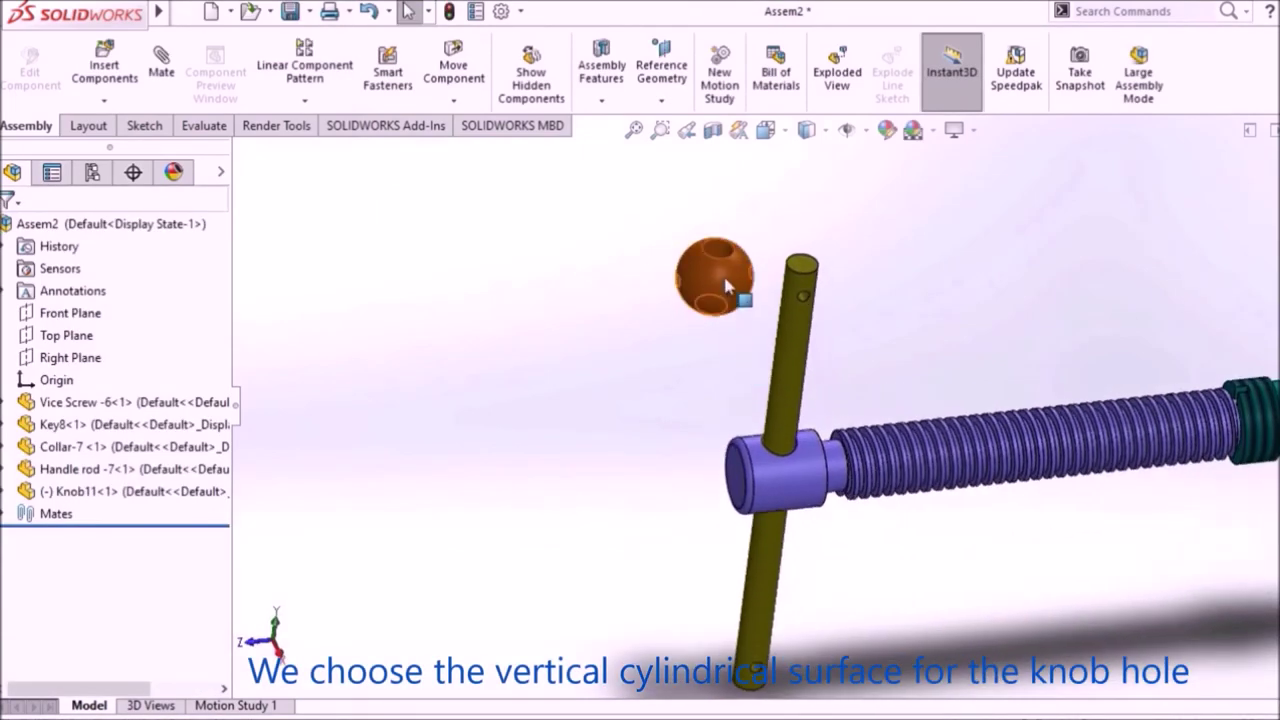
left_click(728, 262)
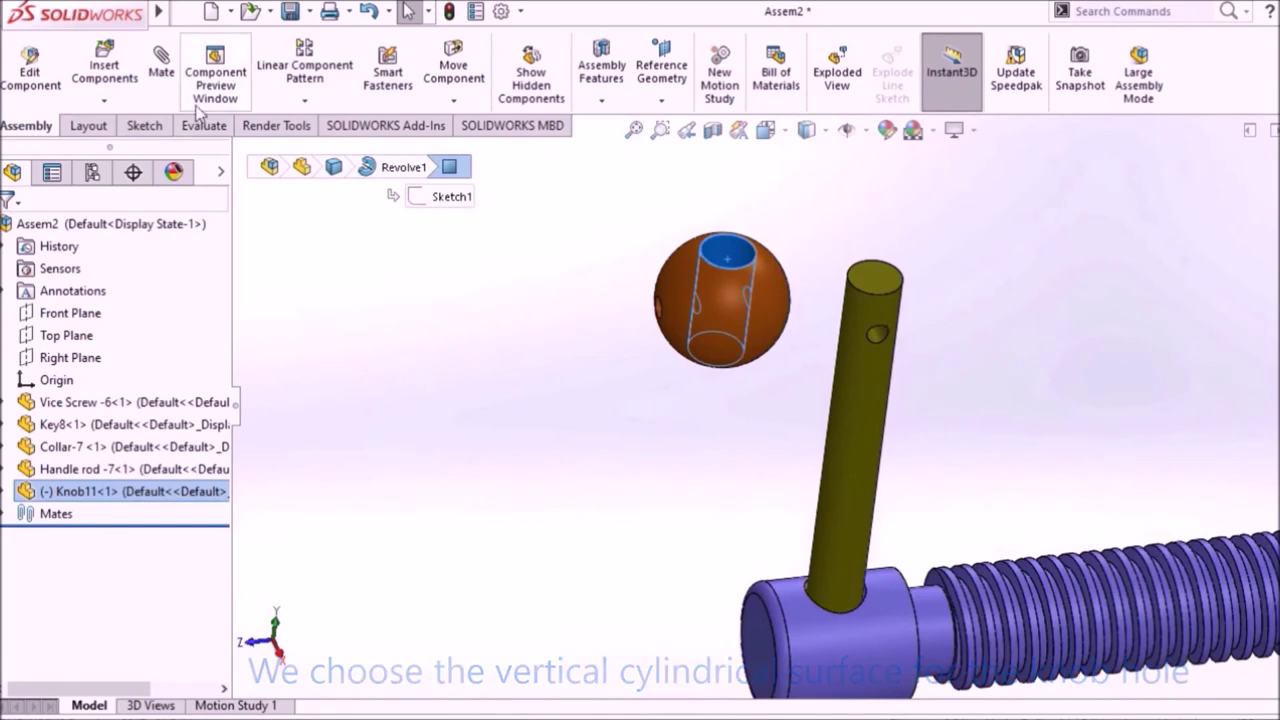
left_click(845, 392)
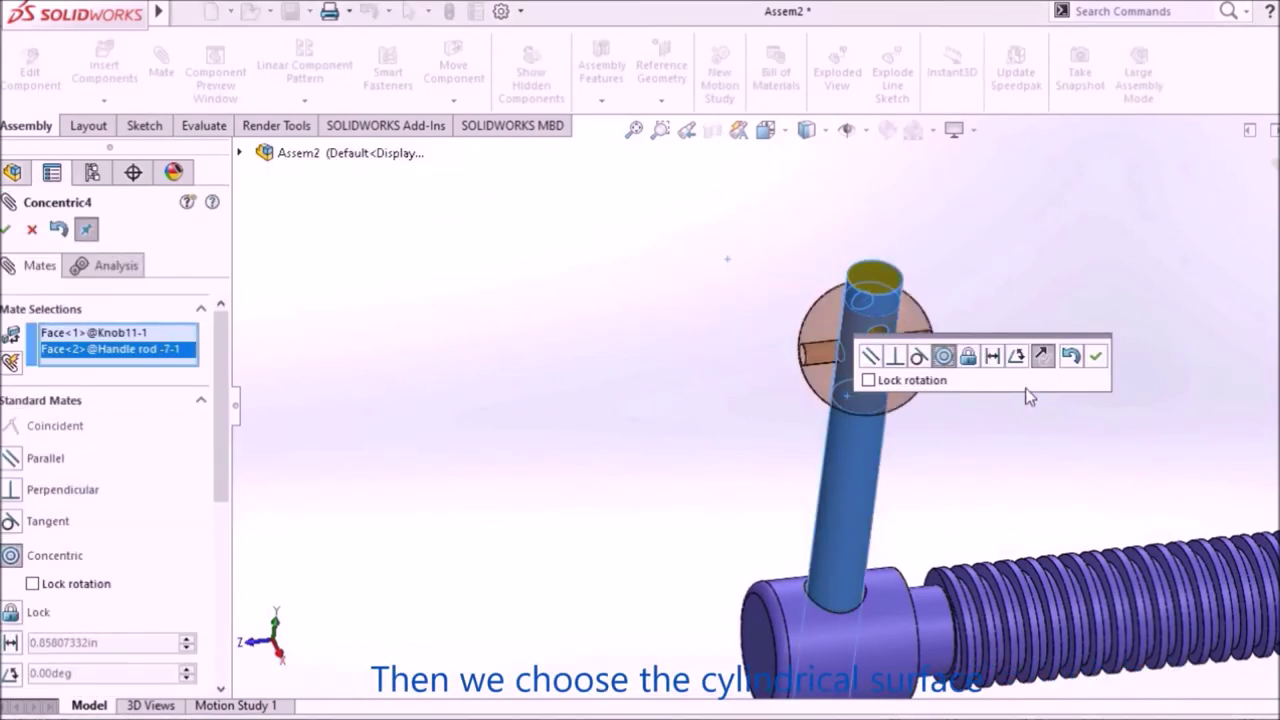
left_click(1097, 357)
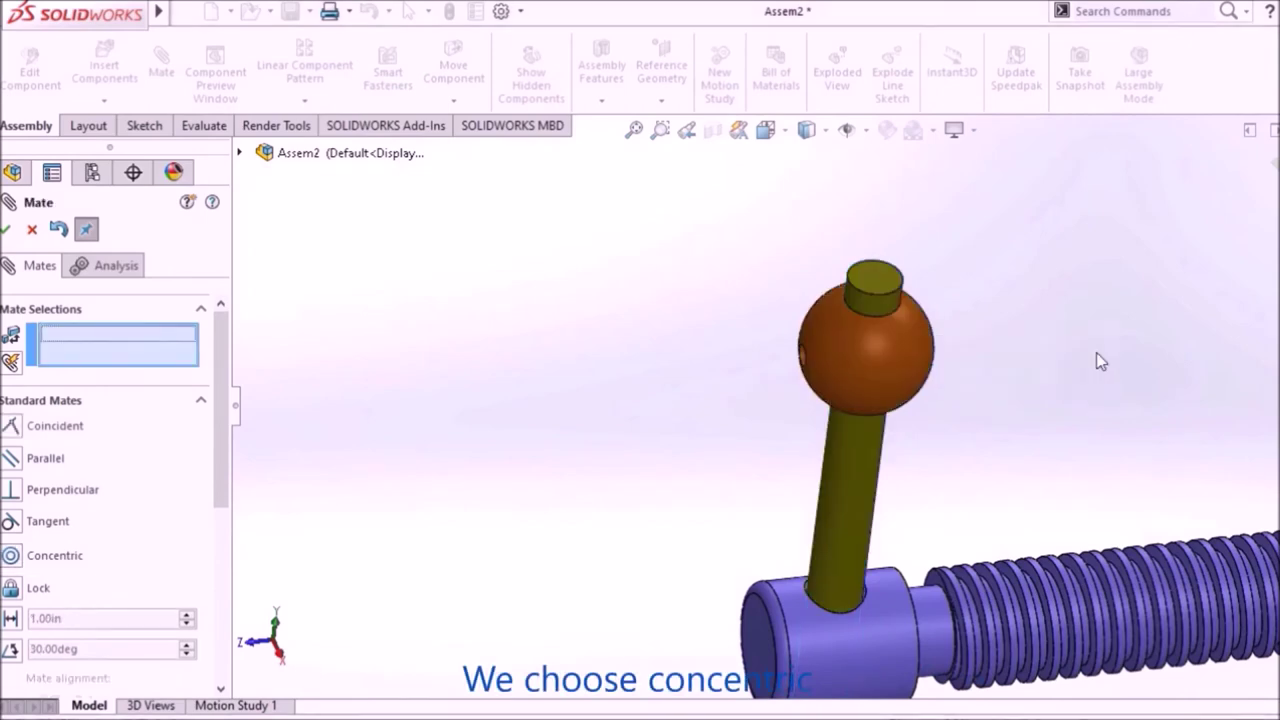
left_click(6, 230)
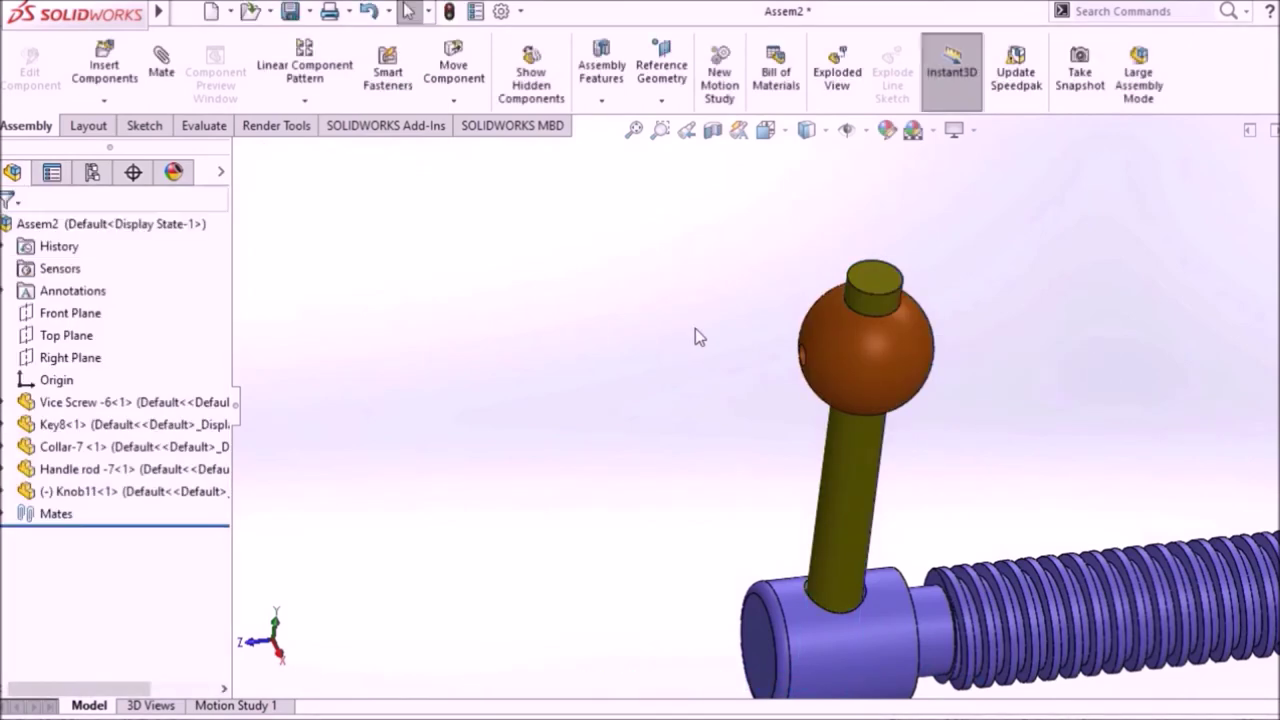
left_click_drag(849, 355, 847, 252)
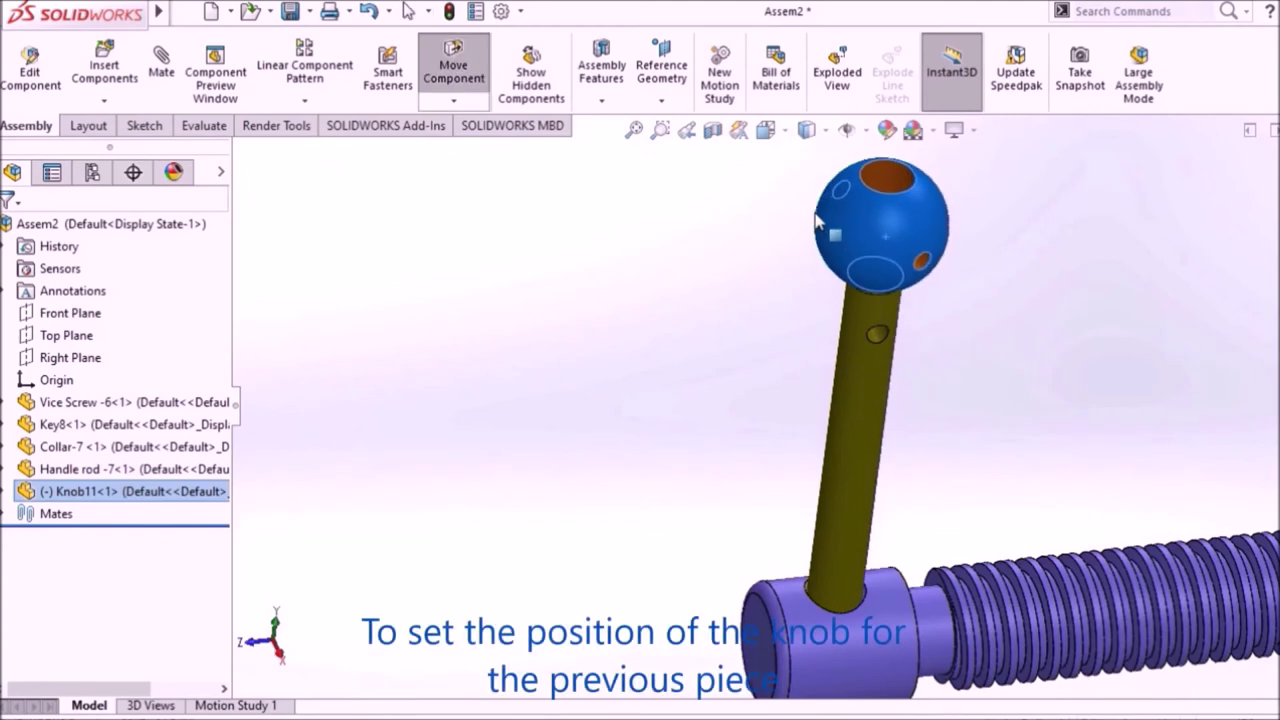
Align the knob's cross hole concentrically with the rod's cross hole.
left_click_drag(847, 248, 746, 234)
left_click(769, 312)
scroll(904, 262, "down", 3)
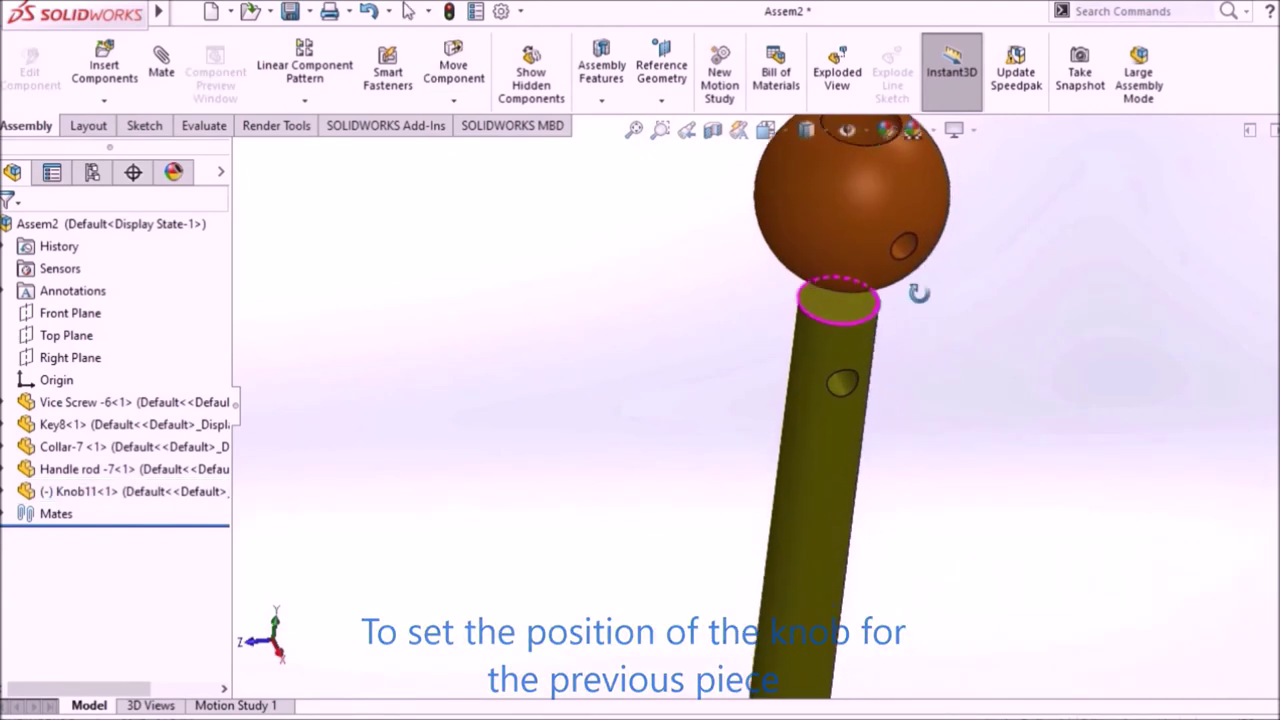
scroll(935, 295, "down", 3)
mouse_move(928, 310)
middle_mouse_down()
mouse_move(903, 329)
mouse_move(863, 272)
middle_mouse_up()
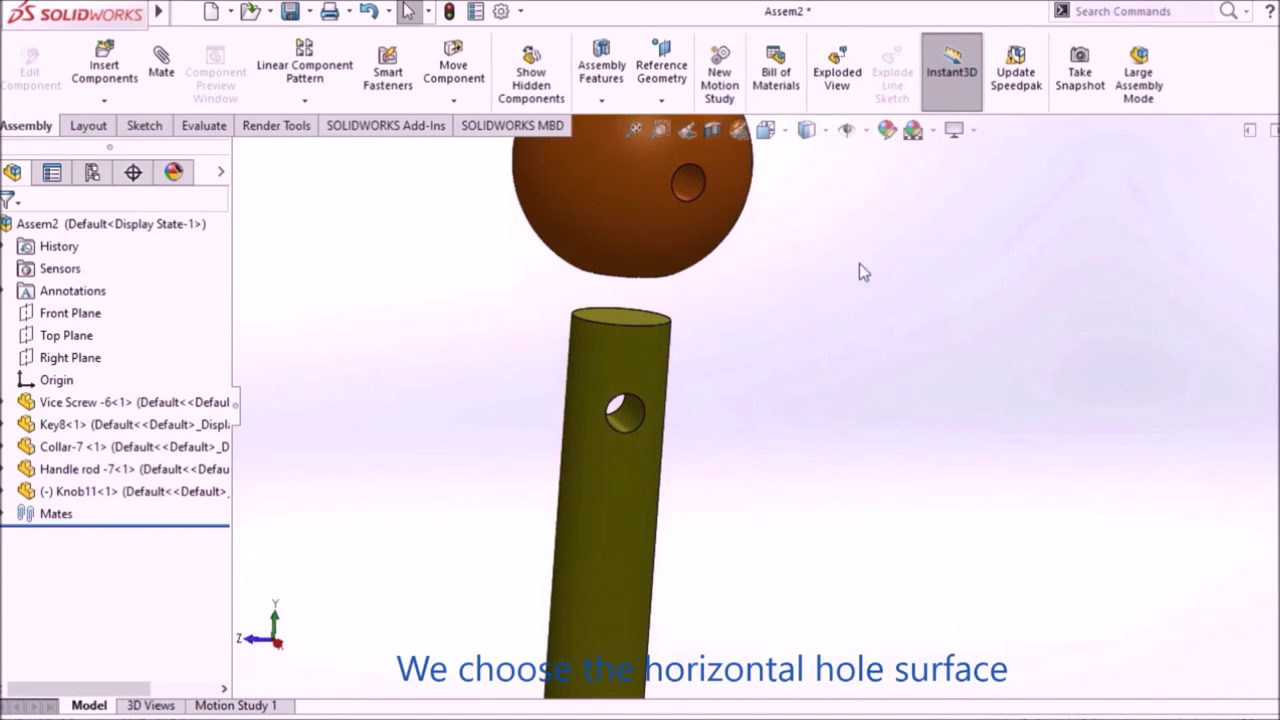
left_click(689, 196)
scroll(746, 349, "up", 4)
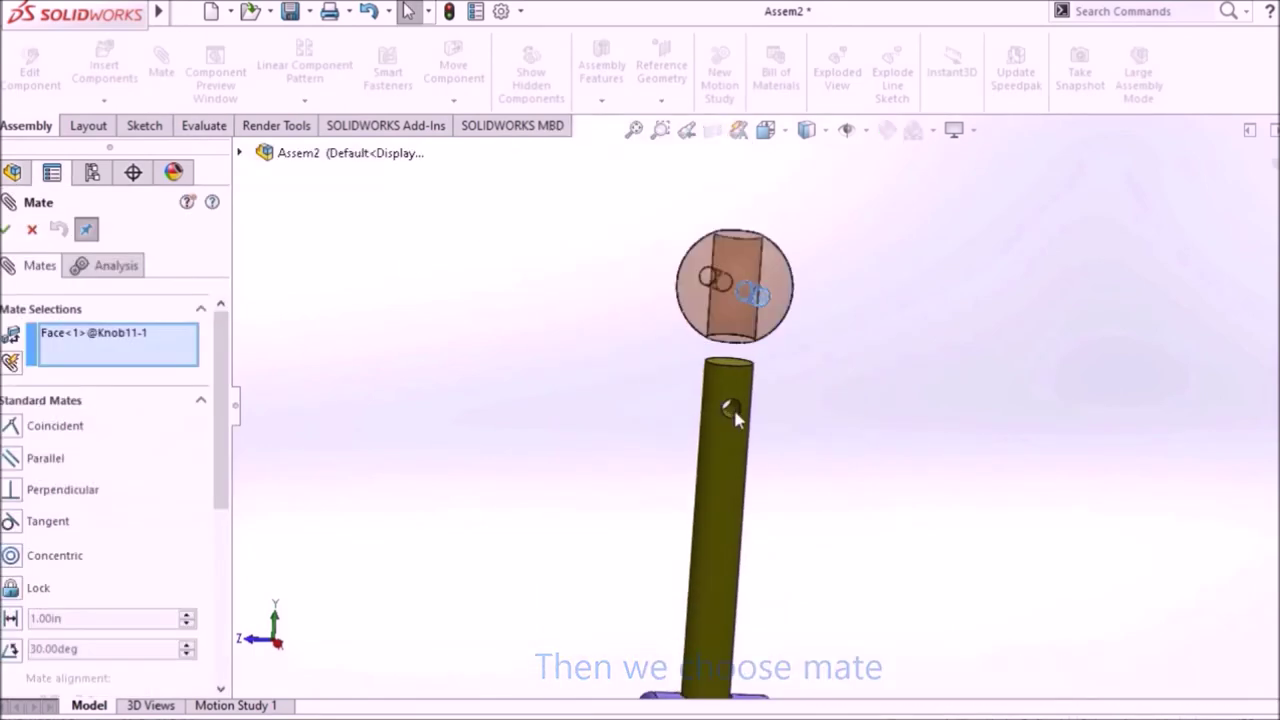
scroll(735, 408, "down", 2)
left_click(740, 398)
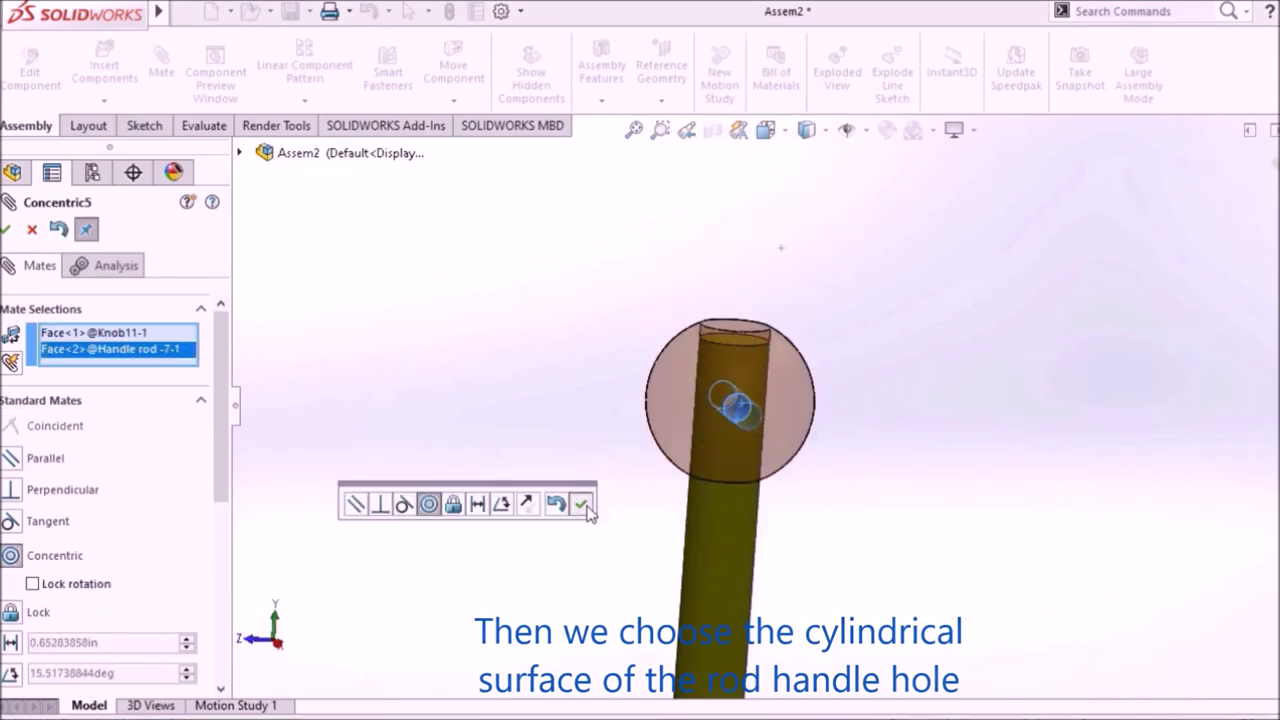
left_click(581, 505)
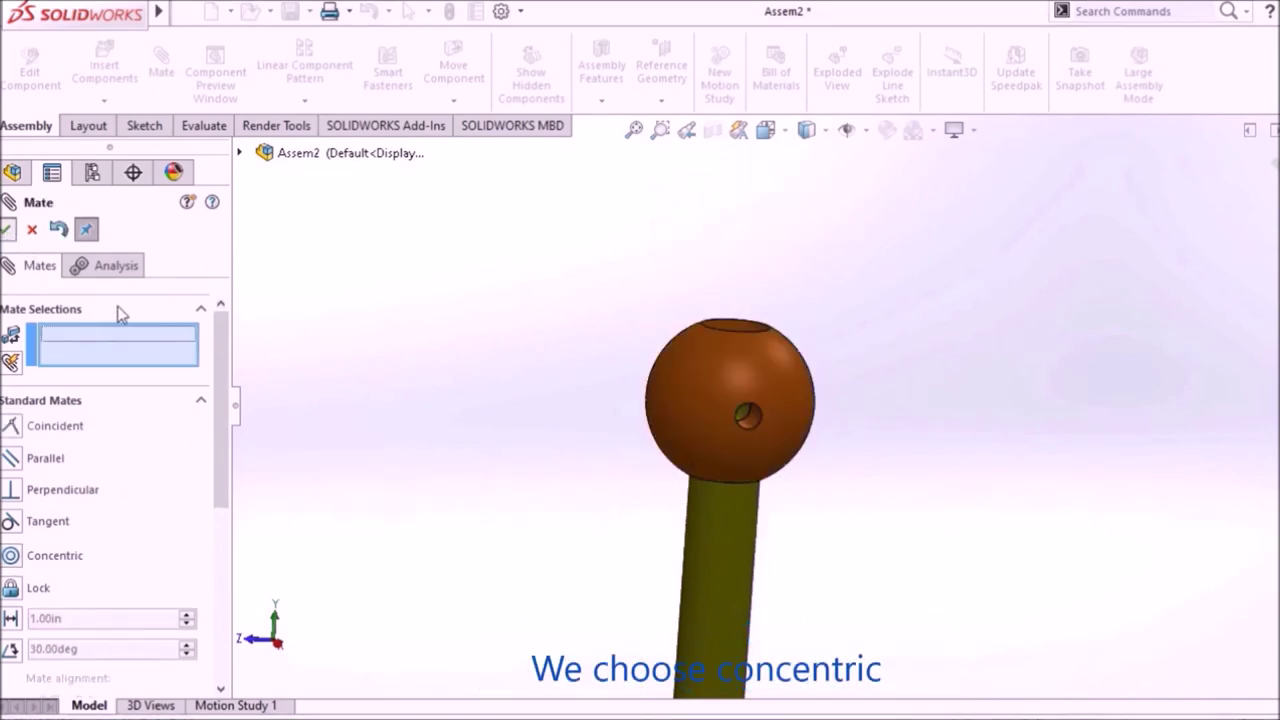
key("Return")
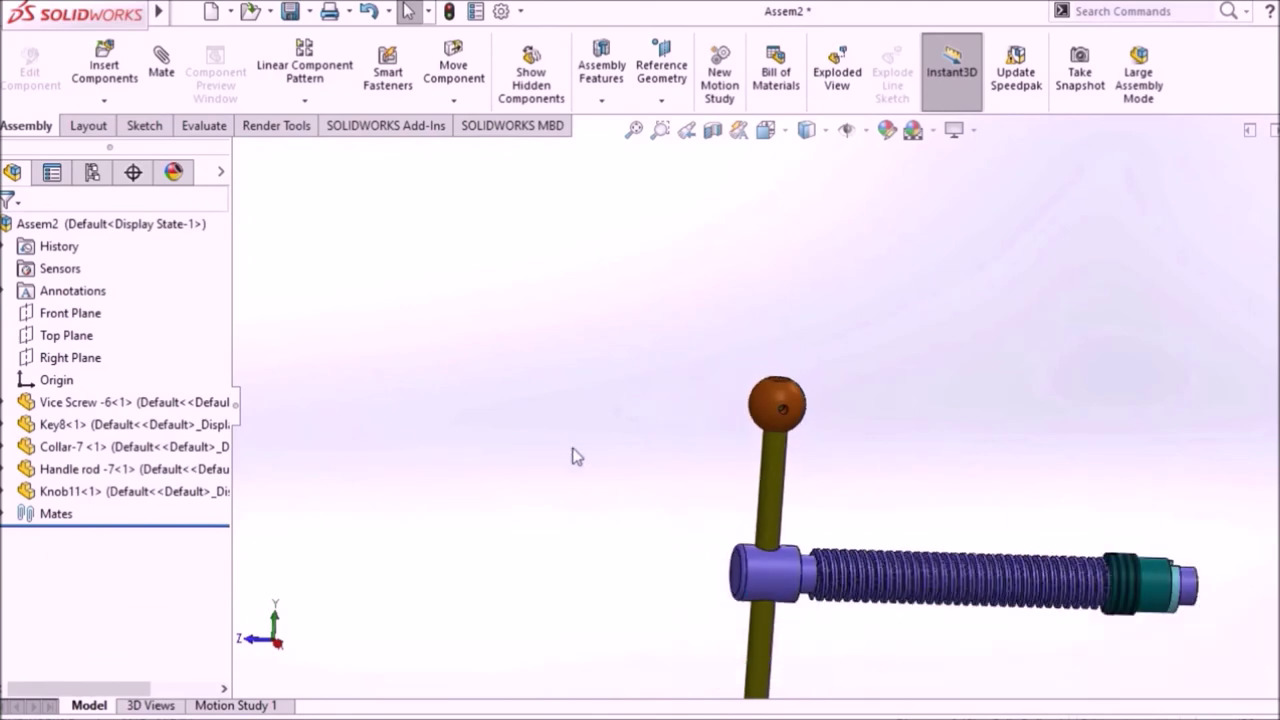
Insert pinSLDPRT.SLDPRT from the pin-10 folder and drop it beside the knob.
scroll(808, 470, "down", 2)
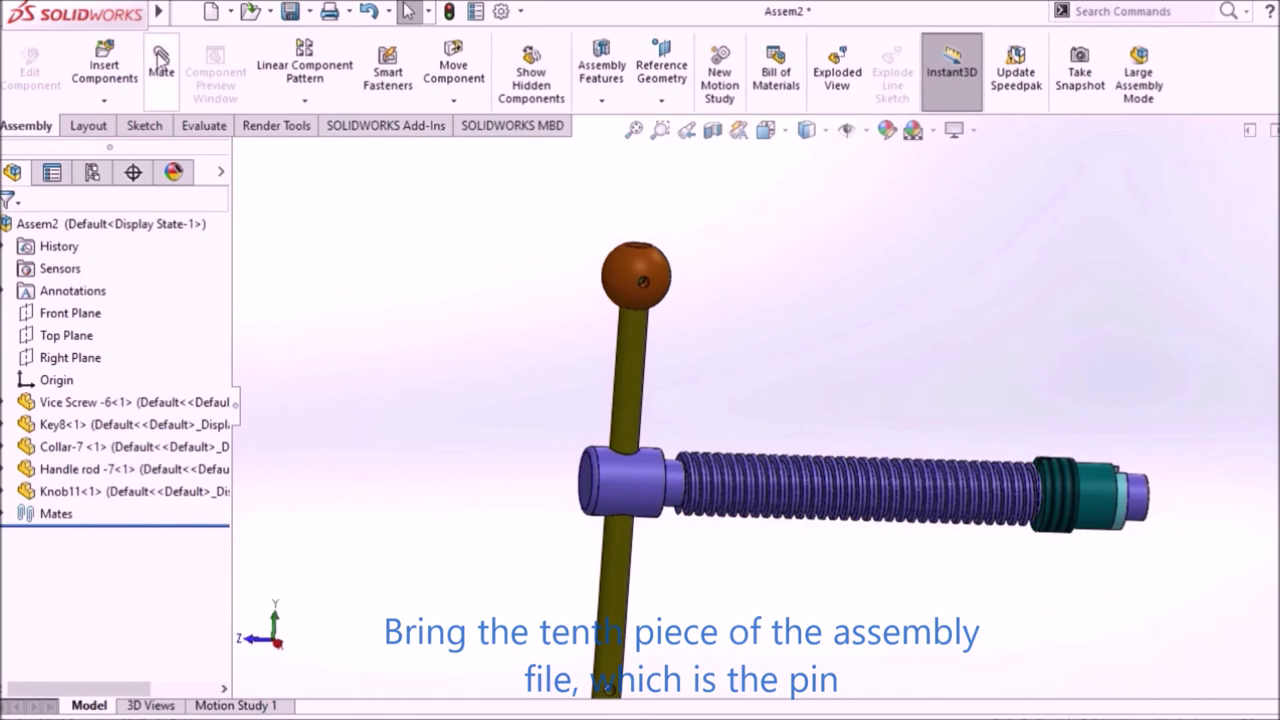
left_click(104, 65)
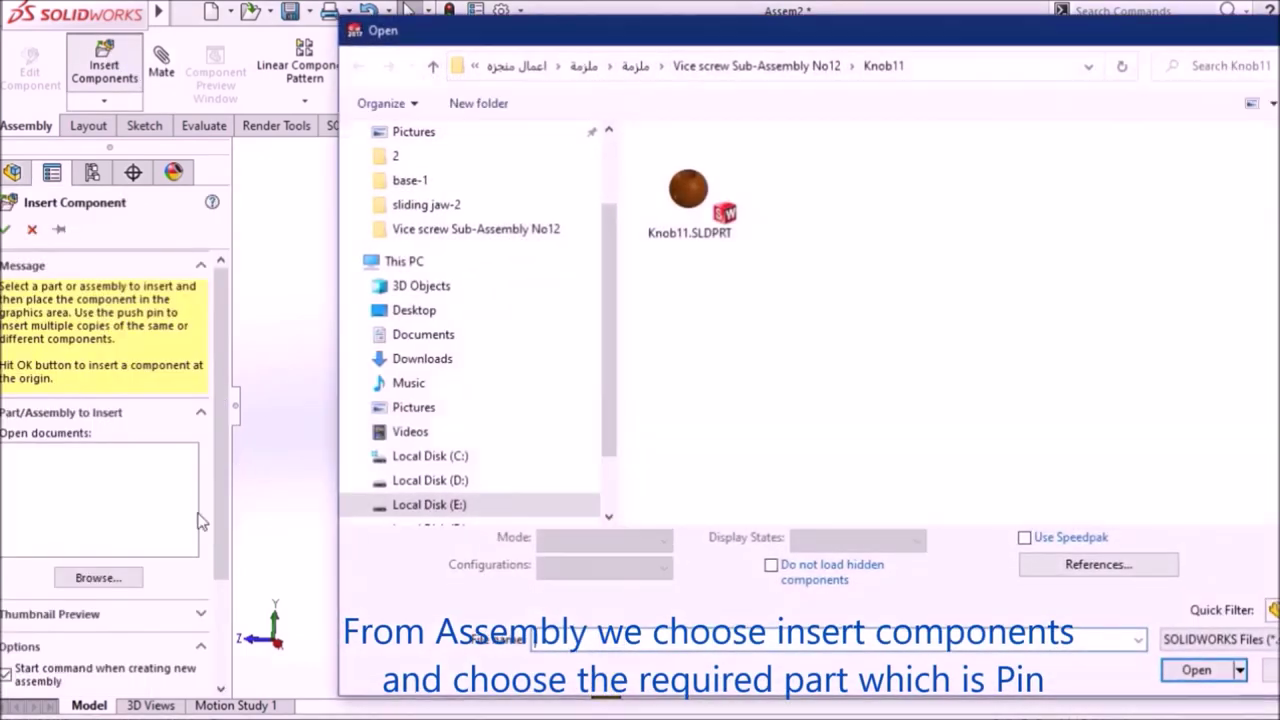
left_click(790, 66)
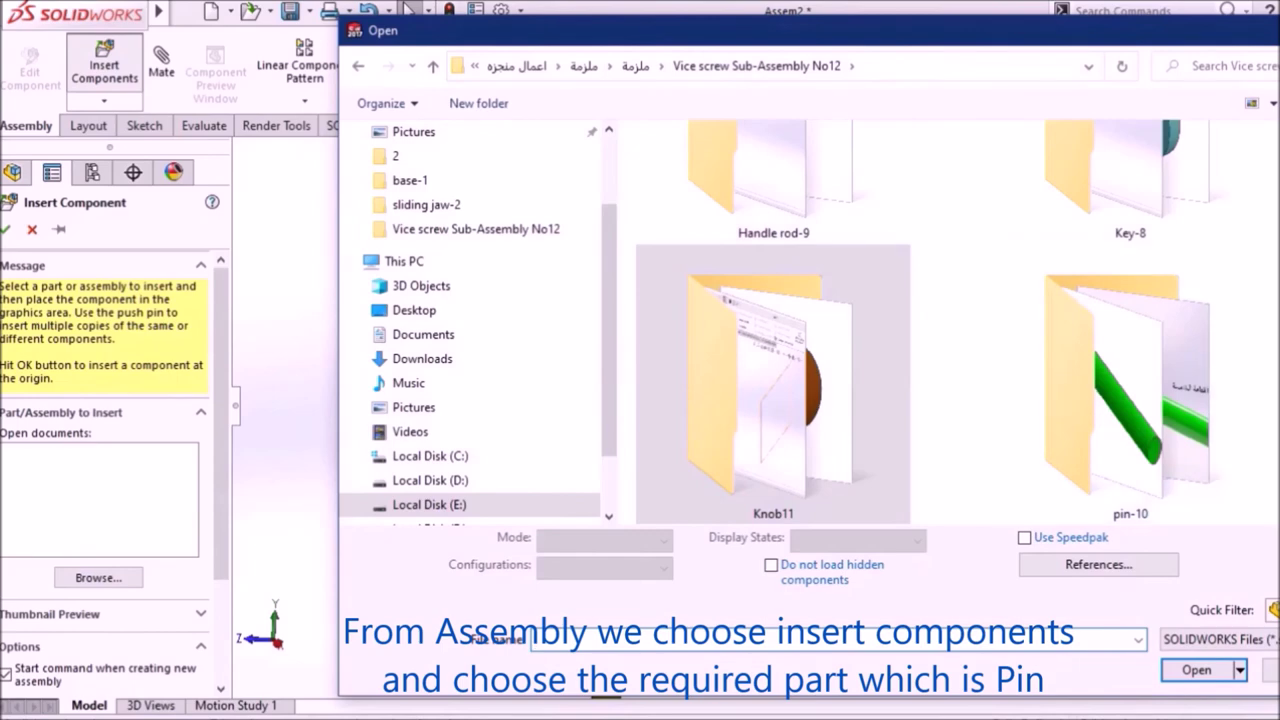
scroll(1148, 340, "down", 2)
scroll(1148, 335, "up", 1)
scroll(1148, 370, "up", 1)
double_click(1148, 378)
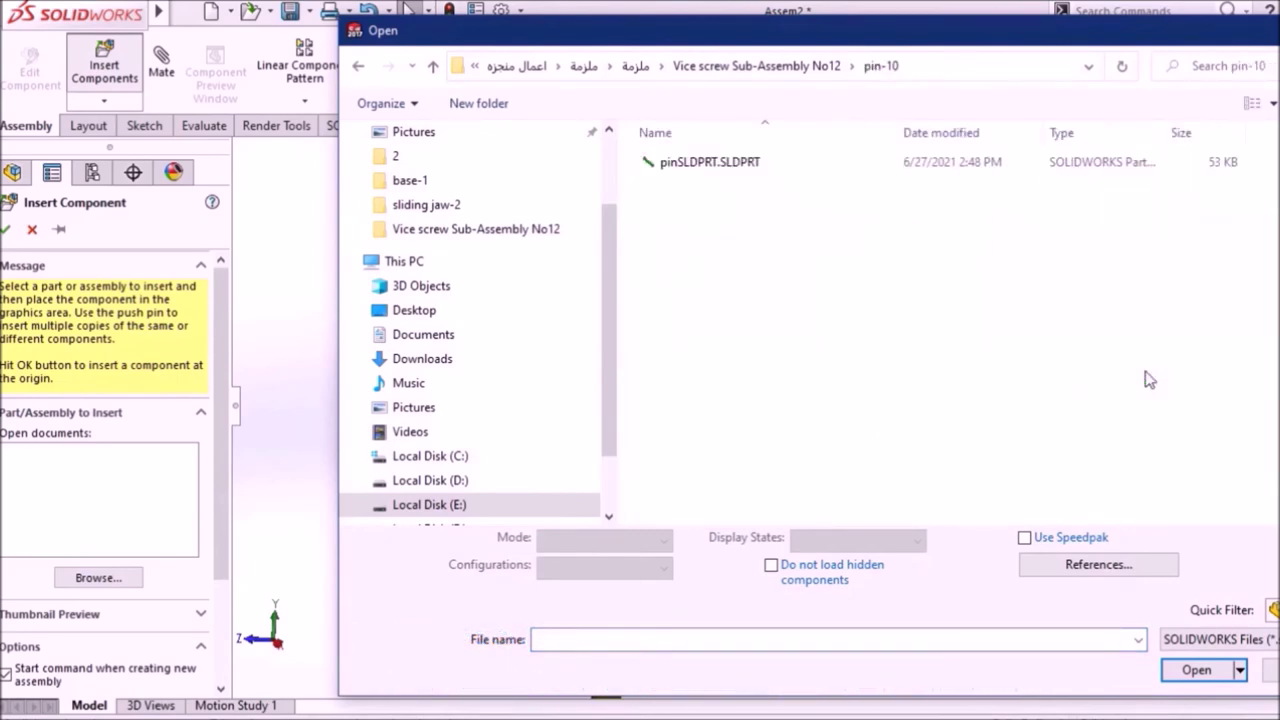
left_click(760, 163)
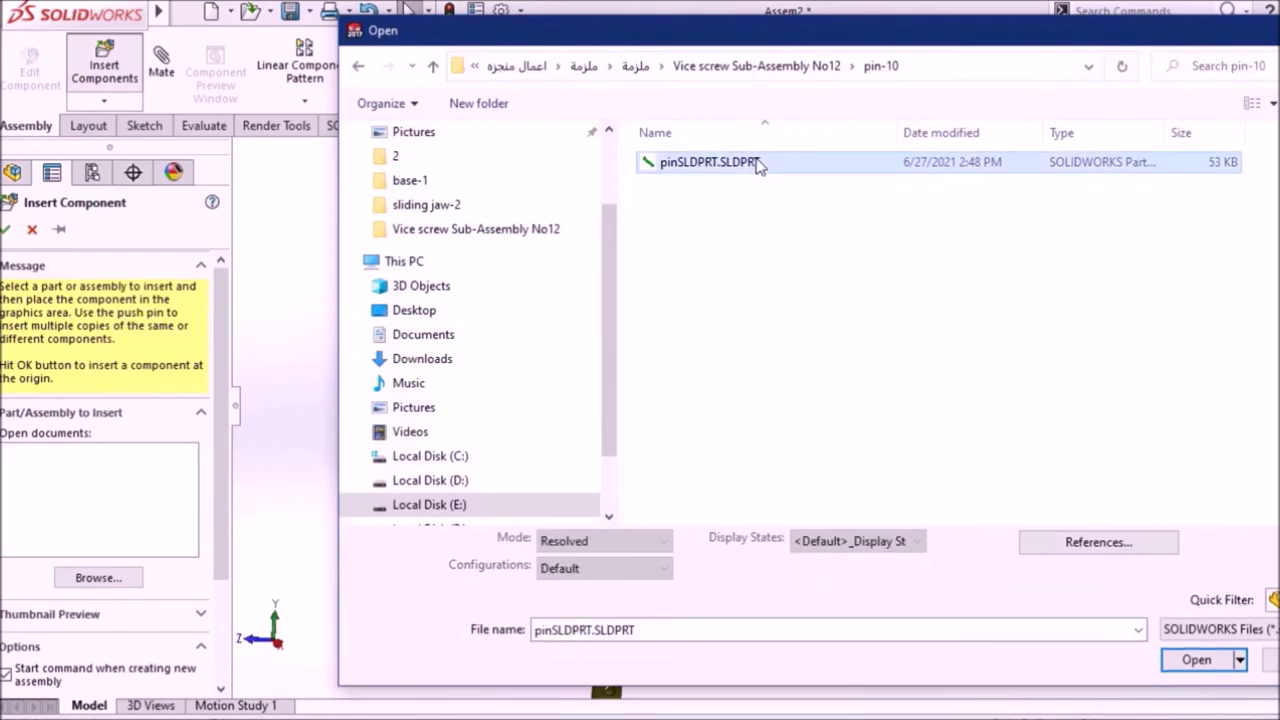
left_click(1197, 662)
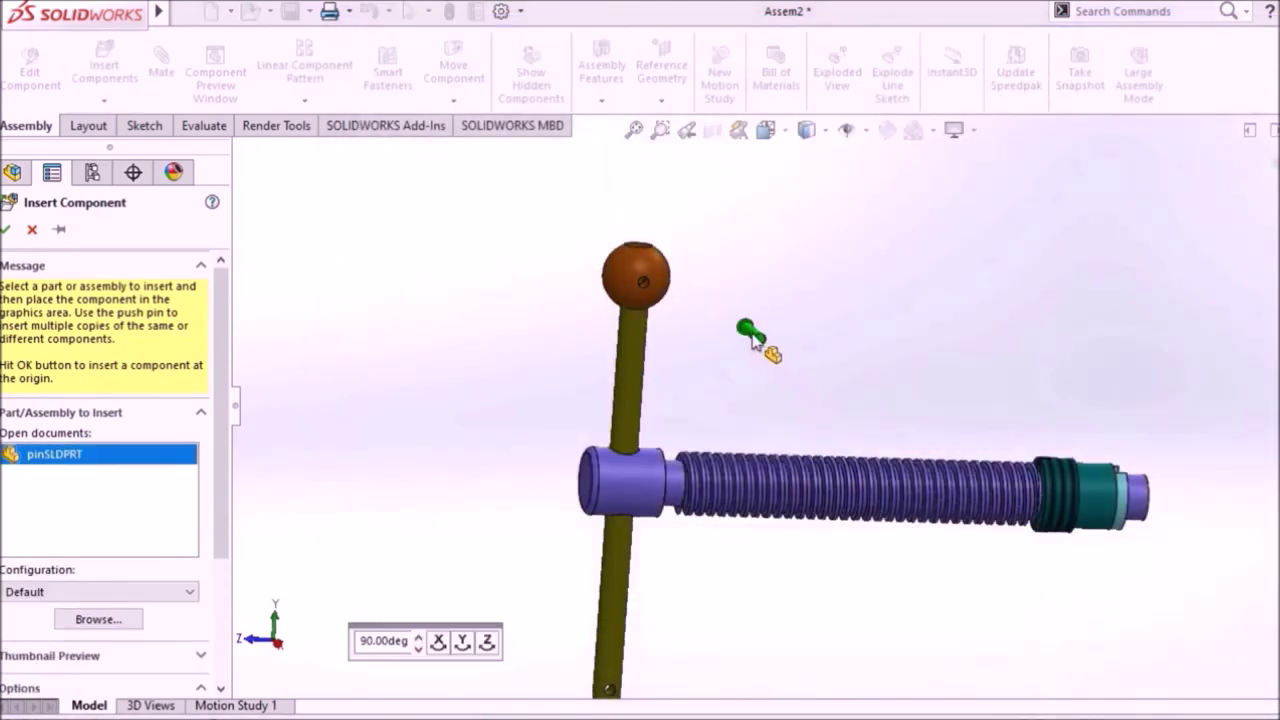
left_click(748, 338)
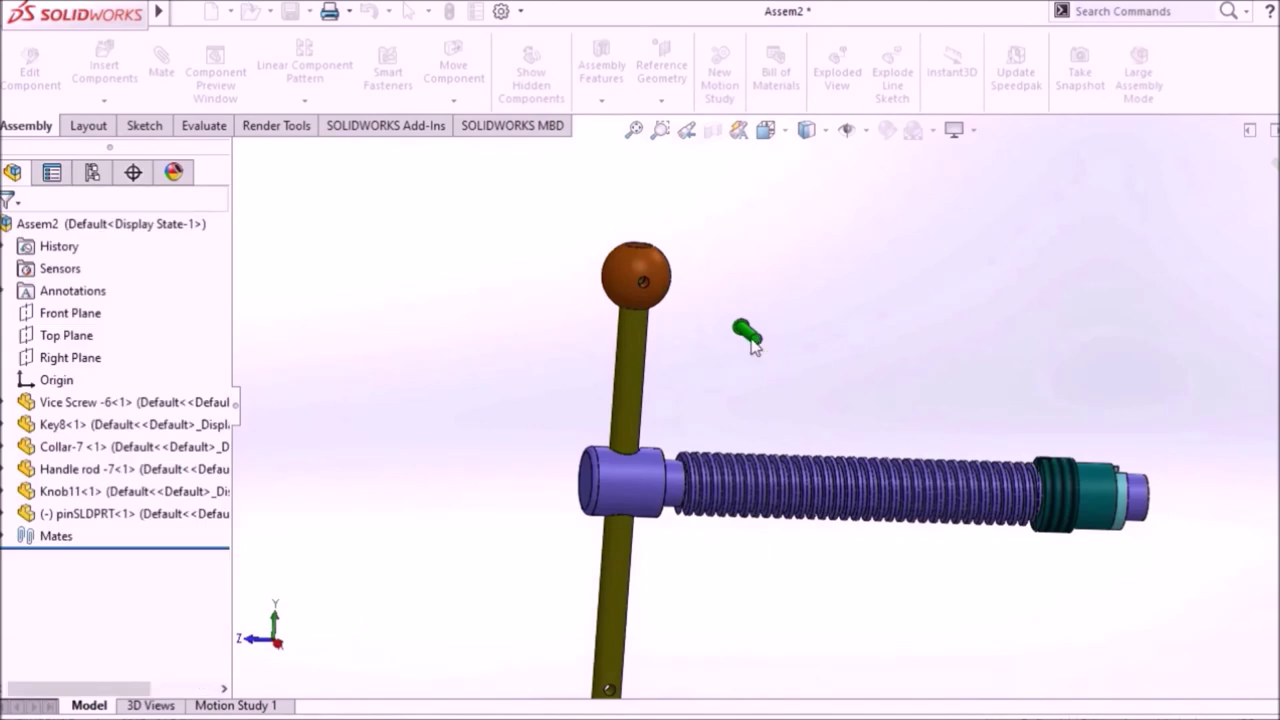
Make the pin's cylindrical face concentric with the knob's cross hole.
scroll(746, 337, "down", 2)
left_click(745, 337)
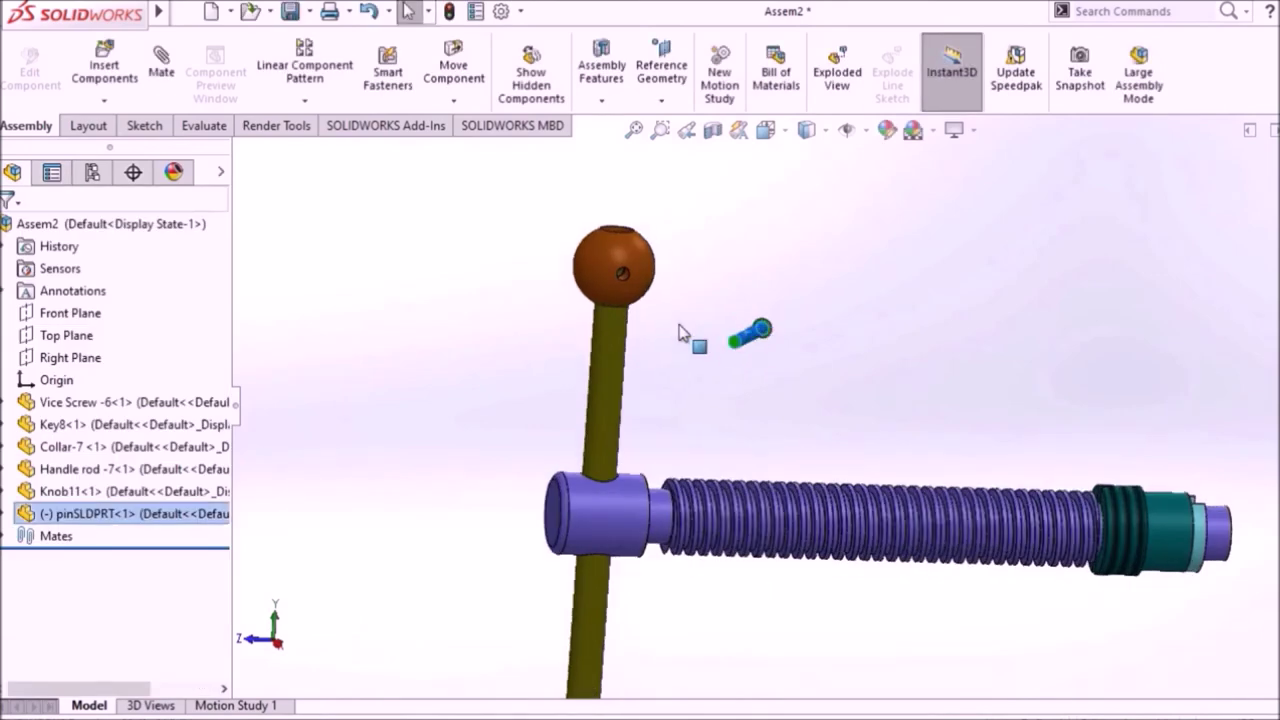
left_click(520, 329)
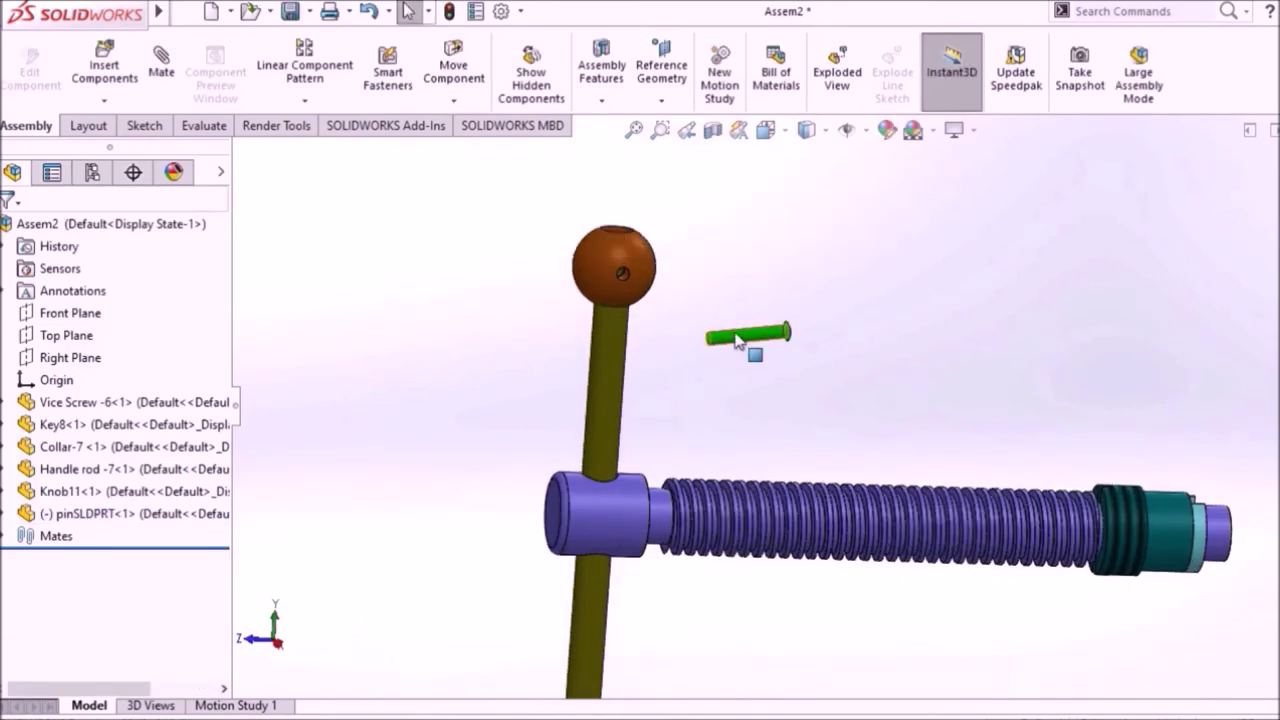
left_click(740, 343)
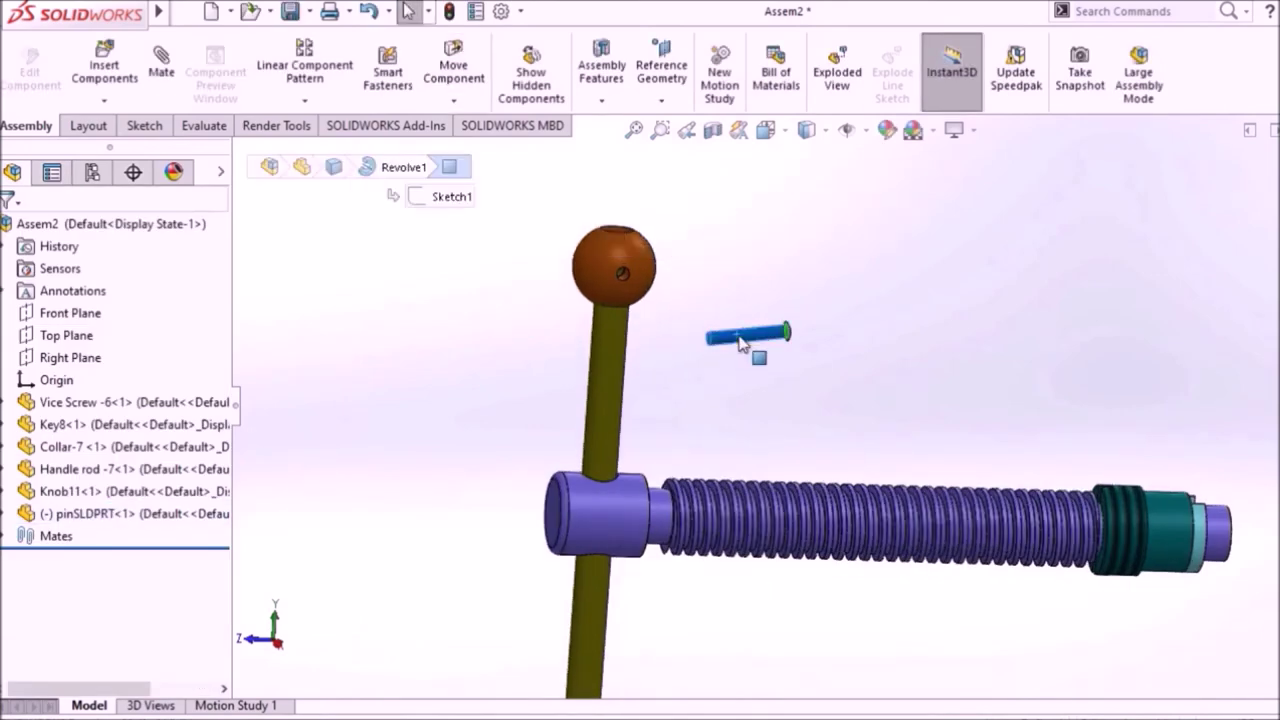
left_click(155, 62)
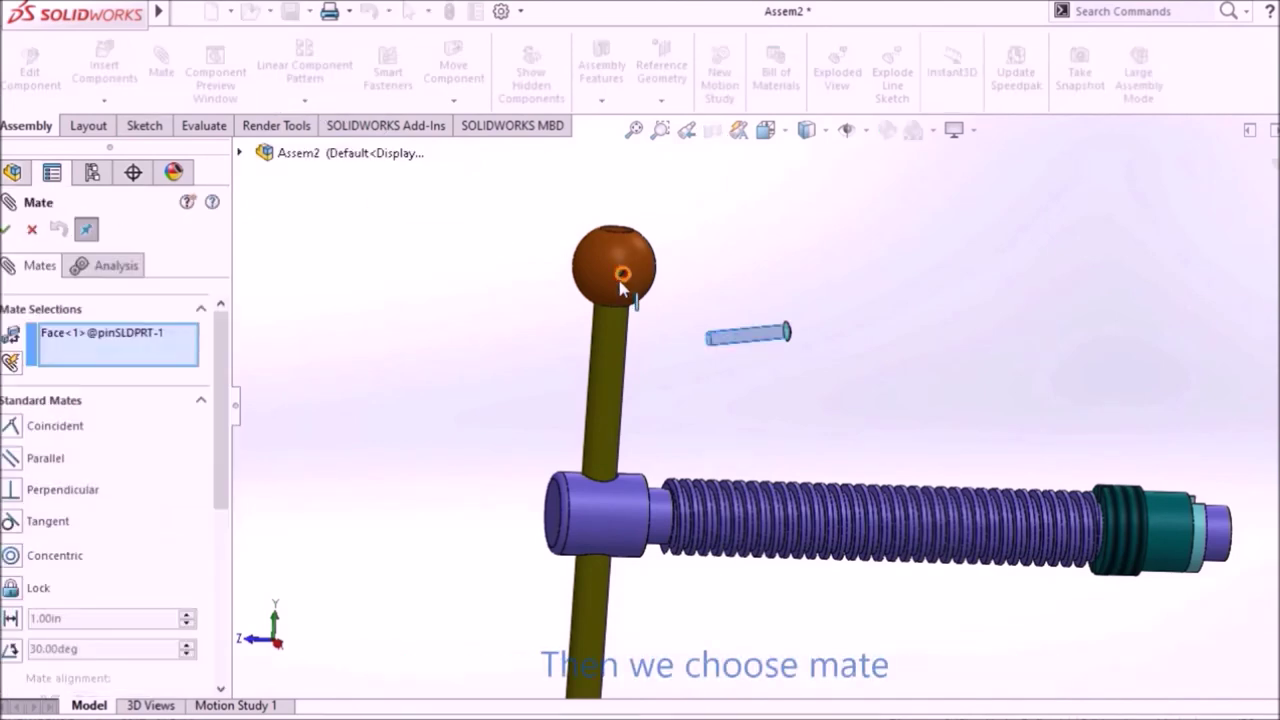
scroll(572, 248, "down", 5)
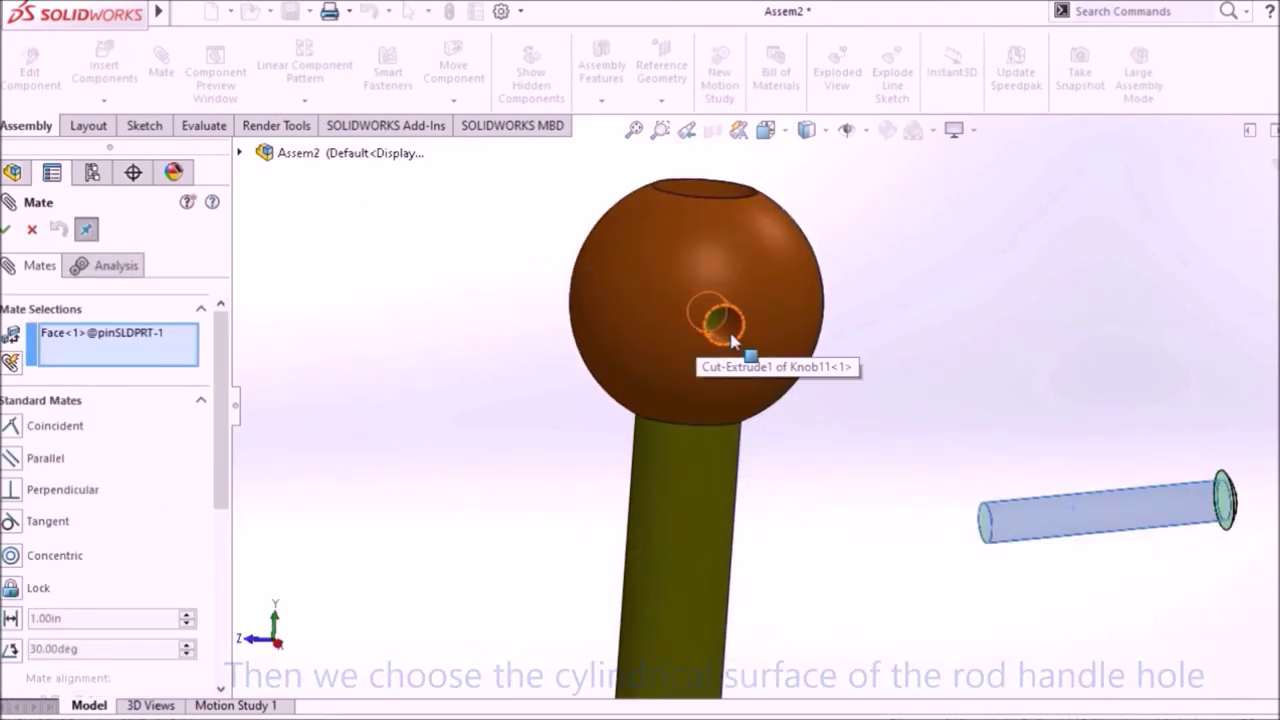
left_click(728, 338)
left_click(731, 340)
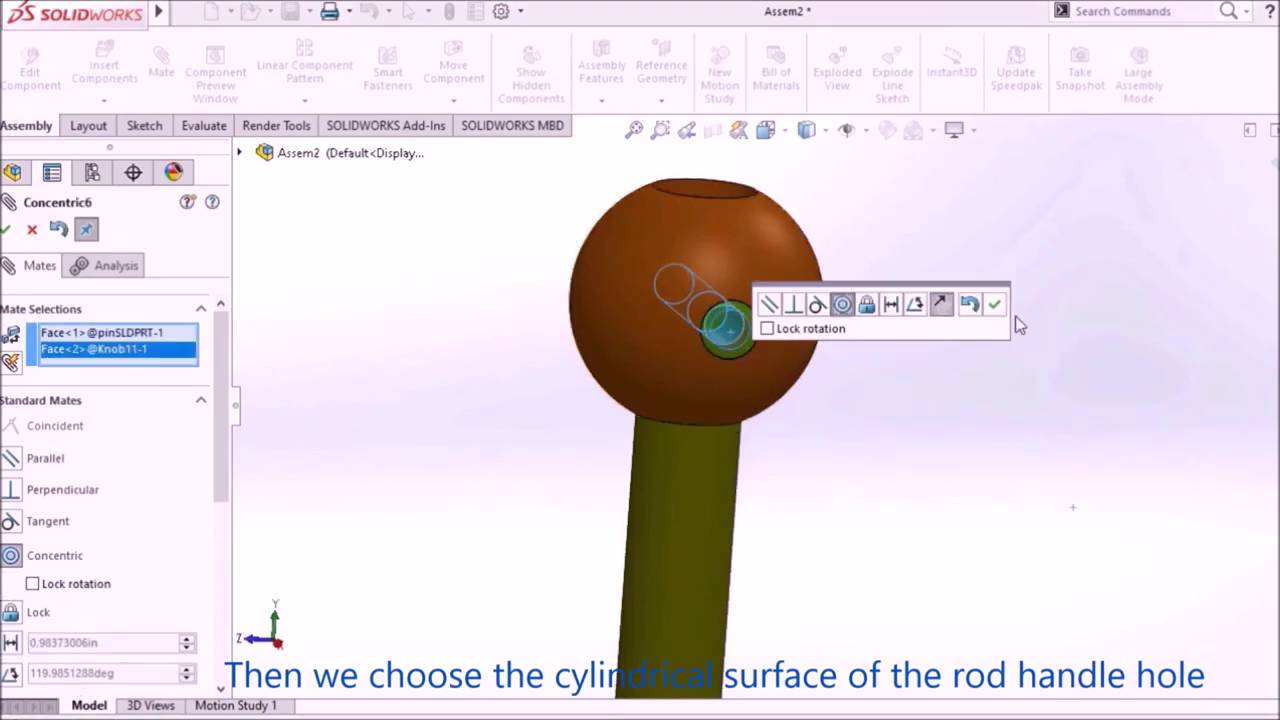
left_click(997, 310)
mouse_move(871, 334)
middle_mouse_down()
mouse_move(834, 329)
mouse_move(891, 351)
mouse_move(966, 426)
middle_mouse_up()
Make the underside of the pin head tangent to the knob's spherical surface.
scroll(921, 374, "down", 3)
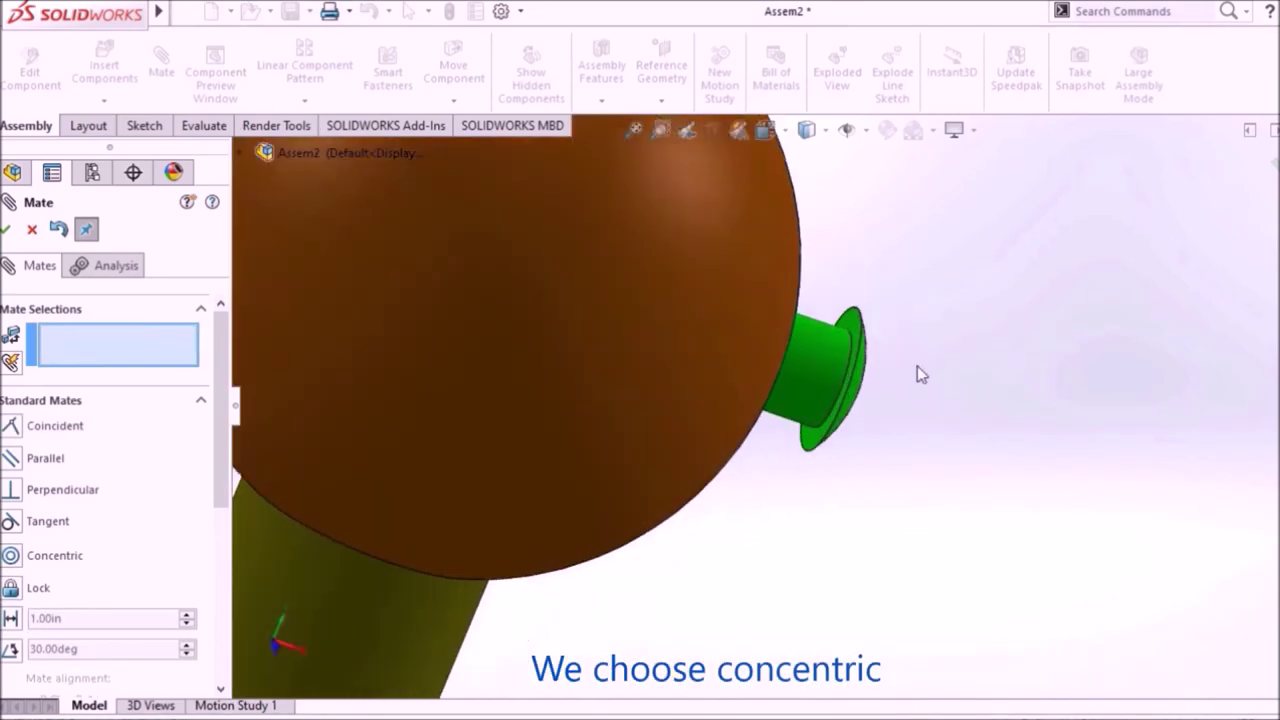
left_click(851, 314)
scroll(851, 330, "up", 3)
middle_click_drag(877, 371, 838, 315)
scroll(820, 375, "down", 3)
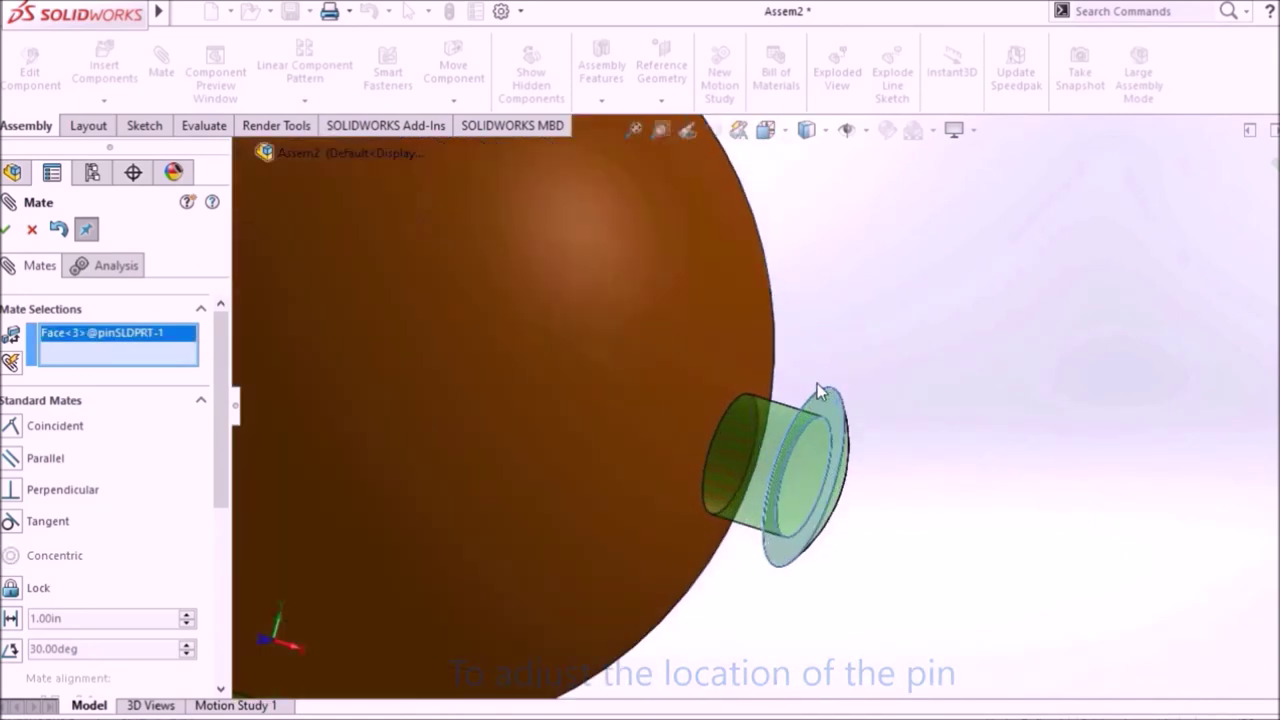
left_click(718, 424)
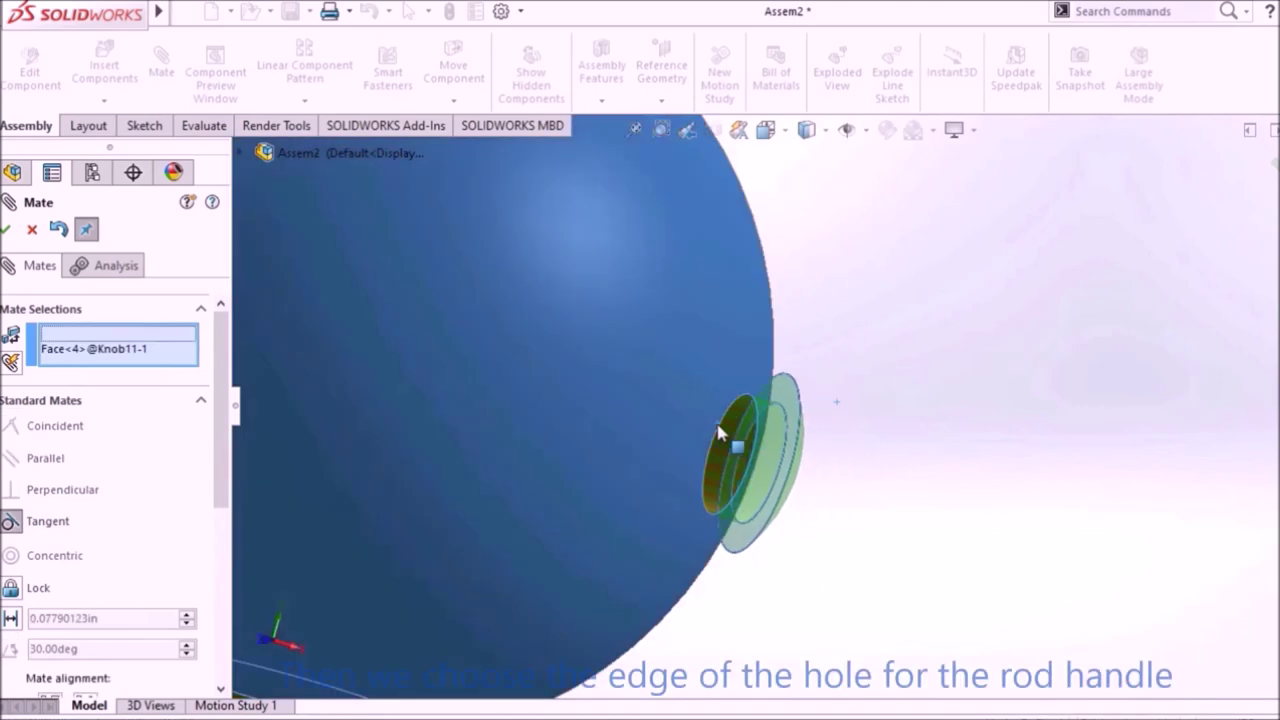
left_click(718, 432)
left_click(893, 497)
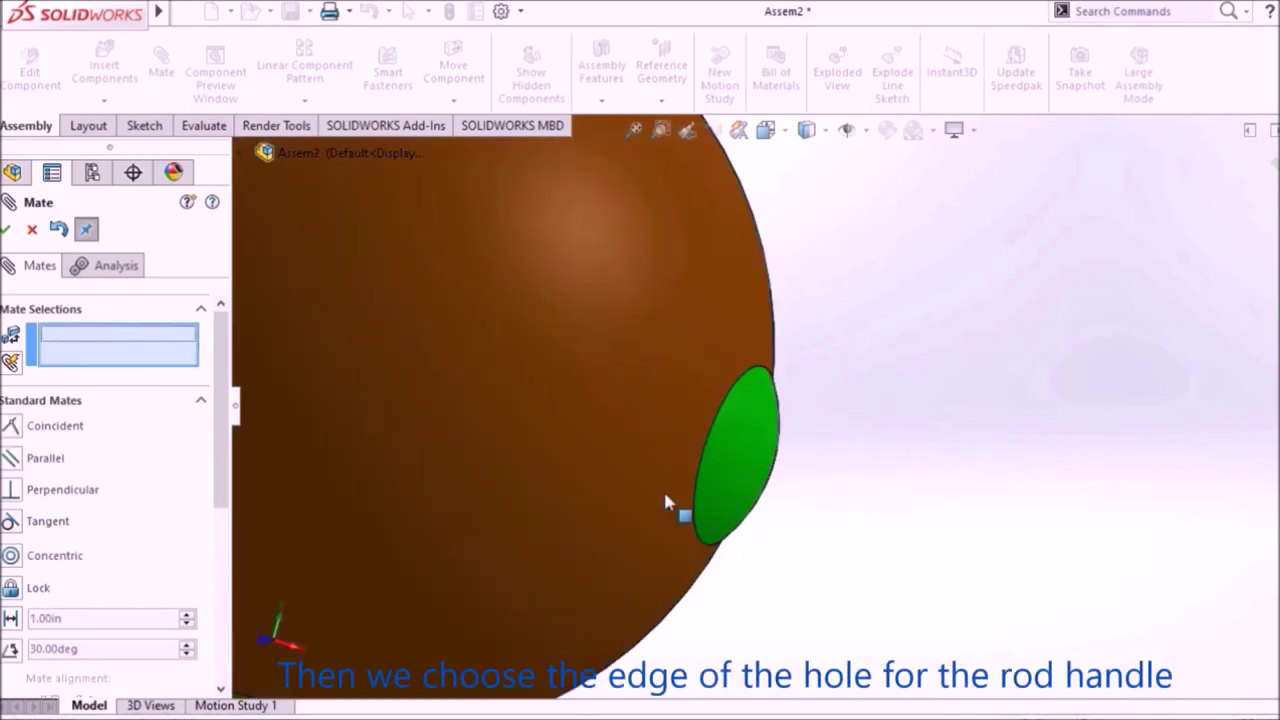
key("Escape")
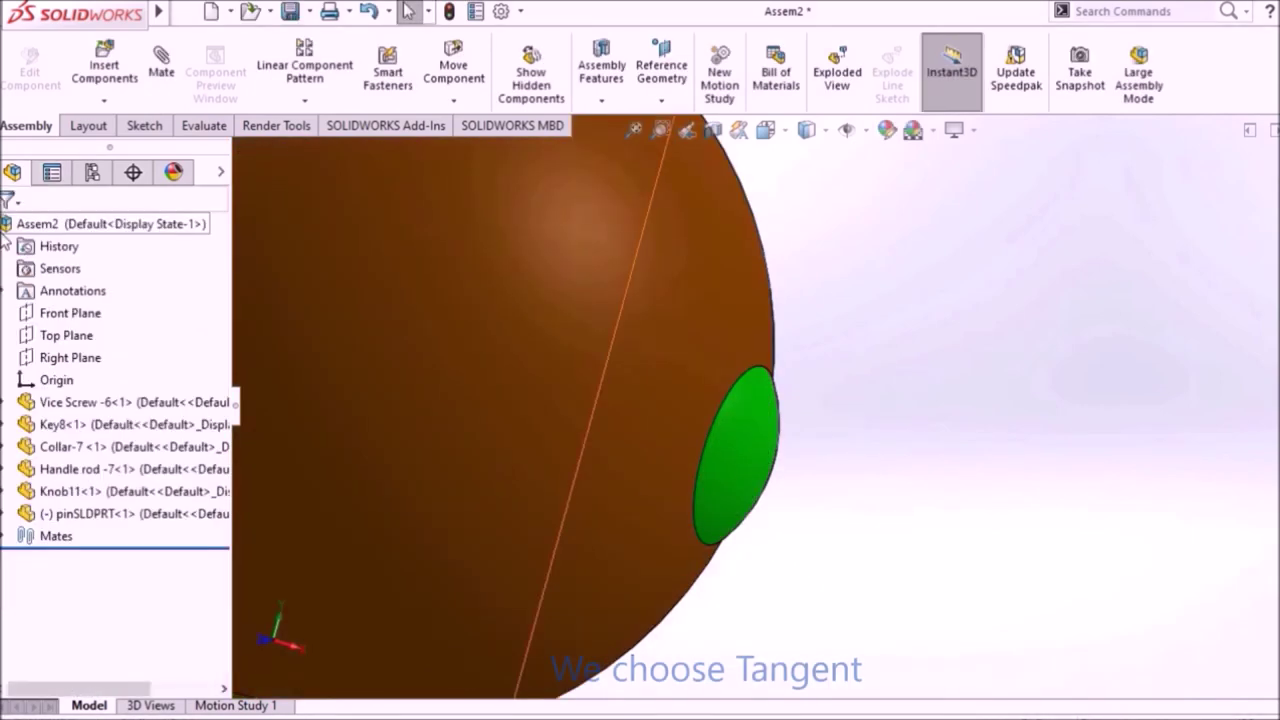
scroll(950, 443, "up", 5)
scroll(950, 443, "up", 3)
scroll(949, 470, "up", 2)
mouse_move(949, 491)
middle_mouse_down()
mouse_move(886, 426)
mouse_move(772, 459)
mouse_move(740, 409)
middle_mouse_up()
scroll(772, 459, "down", 3)
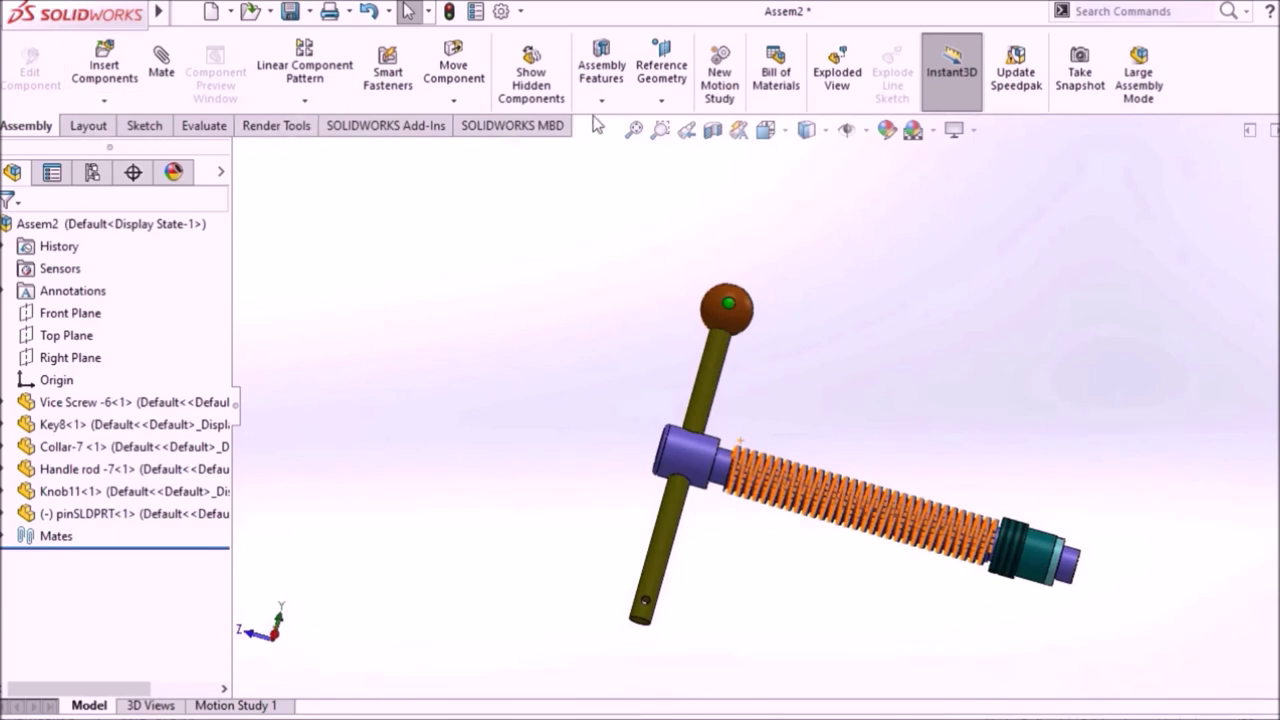
Mirror Knob11 and pinSLDPRT about the Top Plane onto the rod's lower end.
left_click(86, 127)
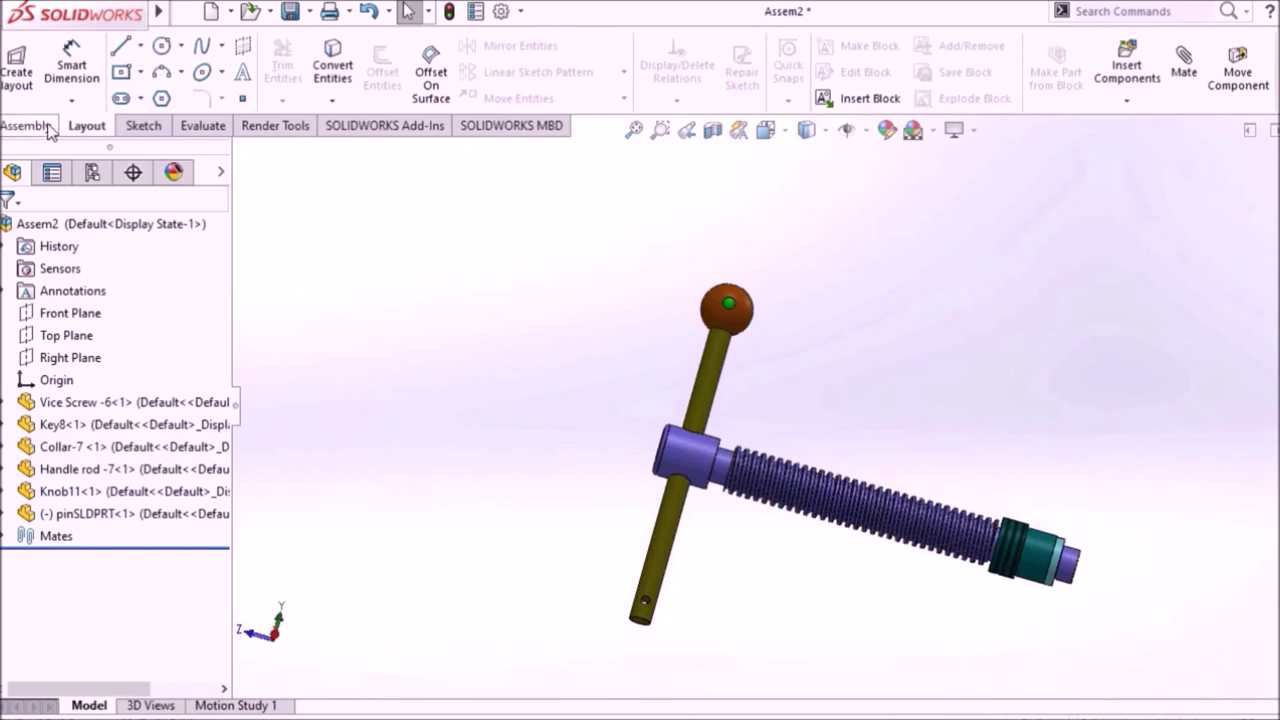
left_click(46, 127)
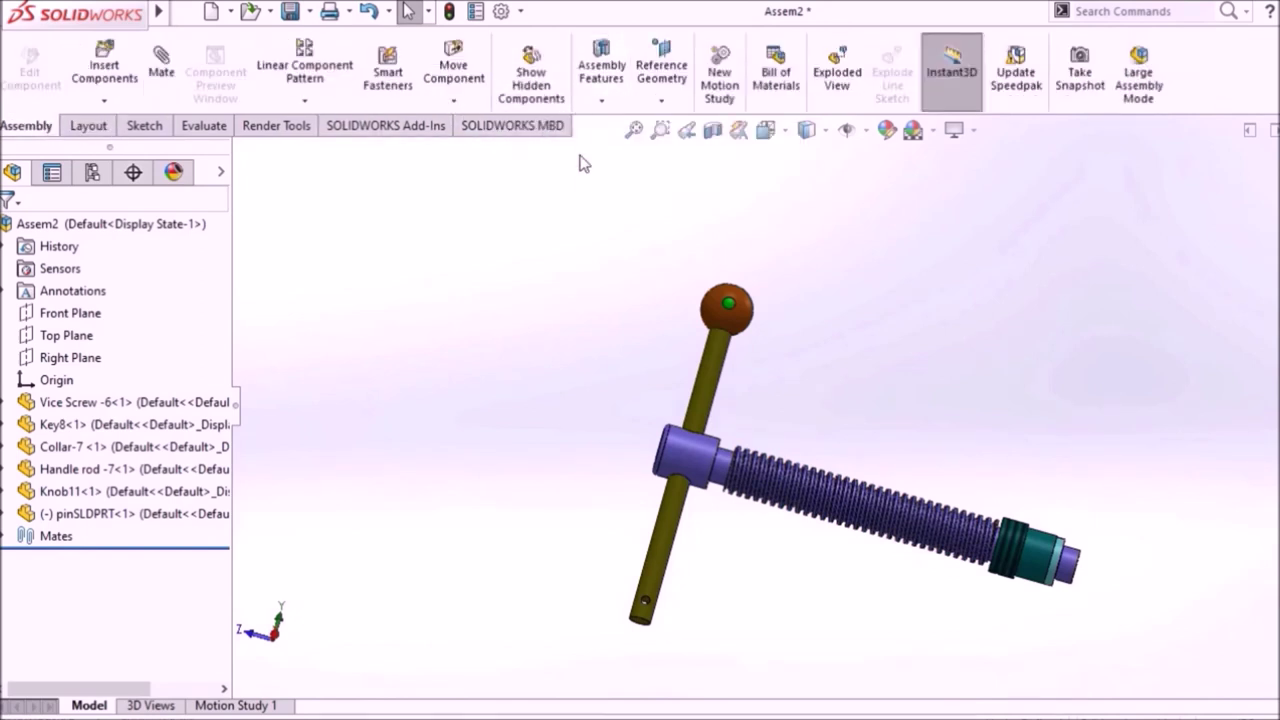
left_click(309, 101)
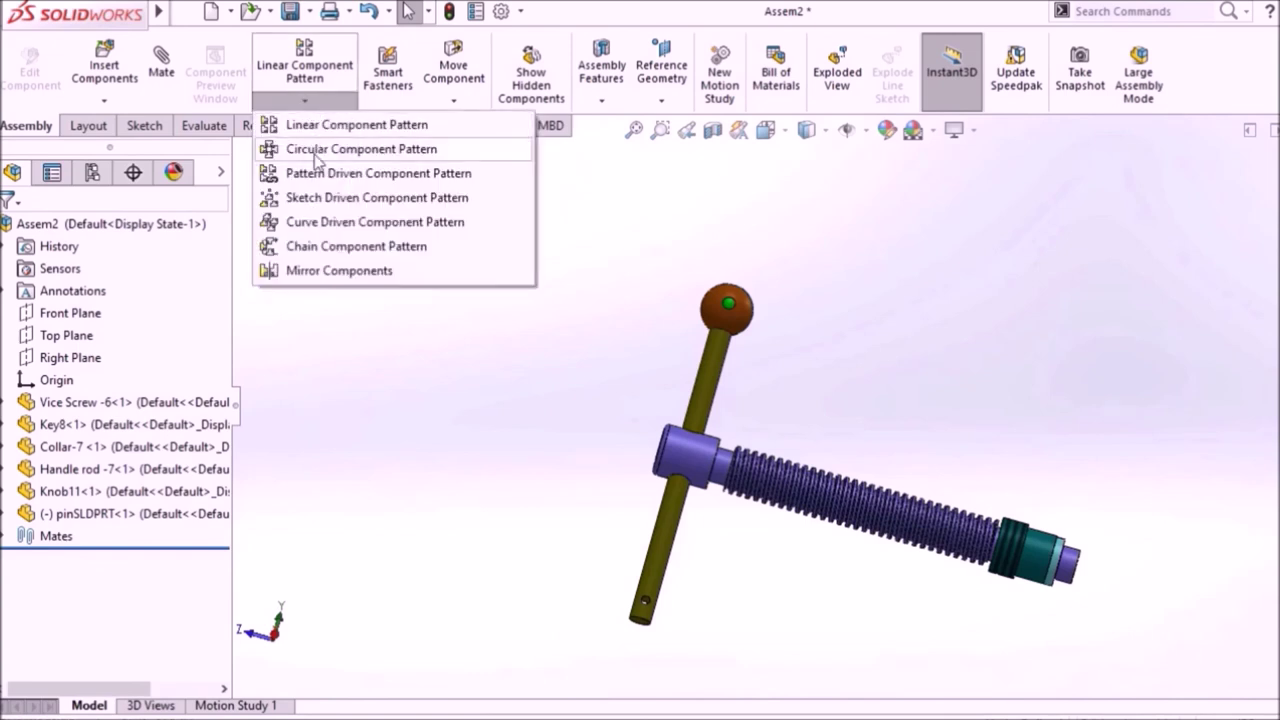
left_click(318, 270)
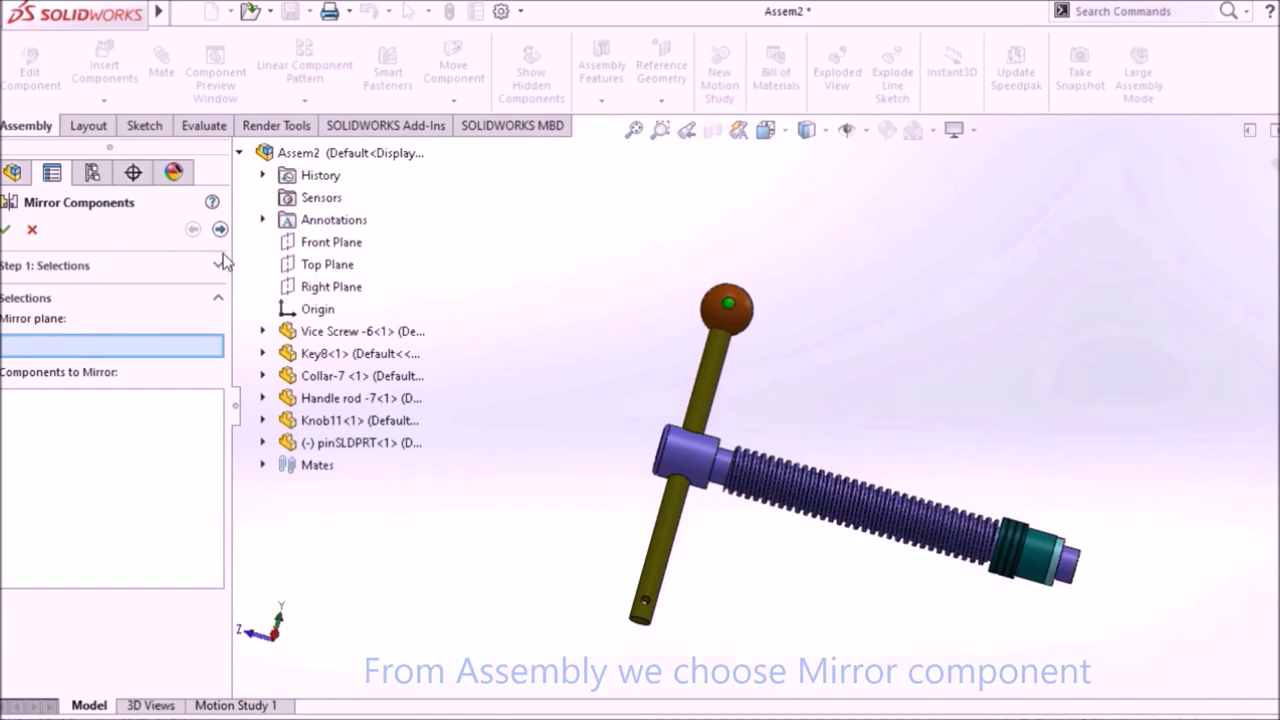
left_click(327, 266)
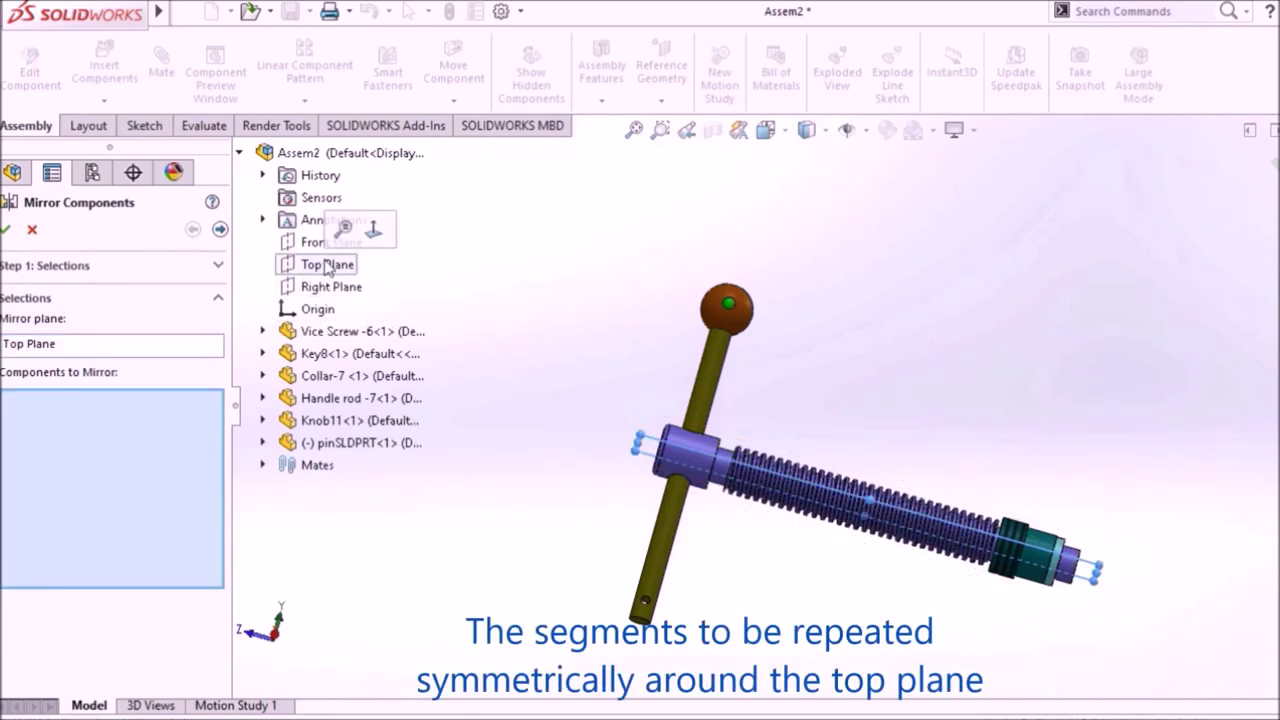
left_click(305, 422)
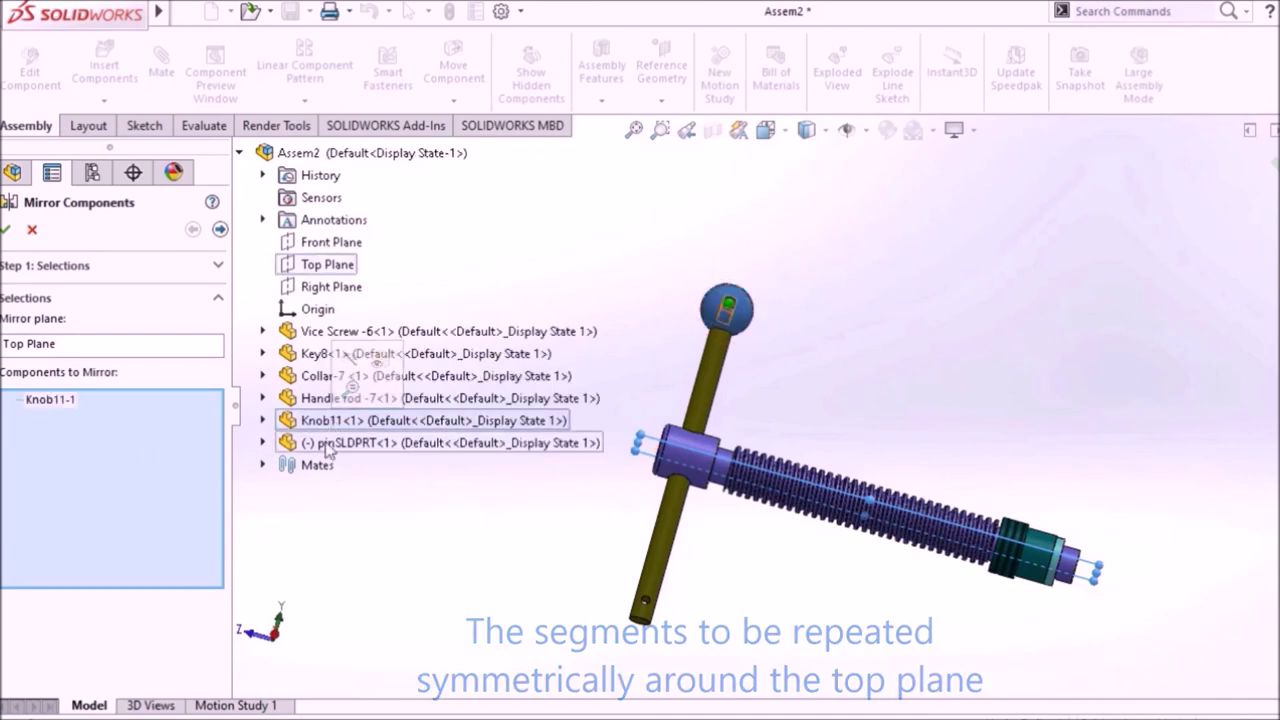
left_click(327, 447)
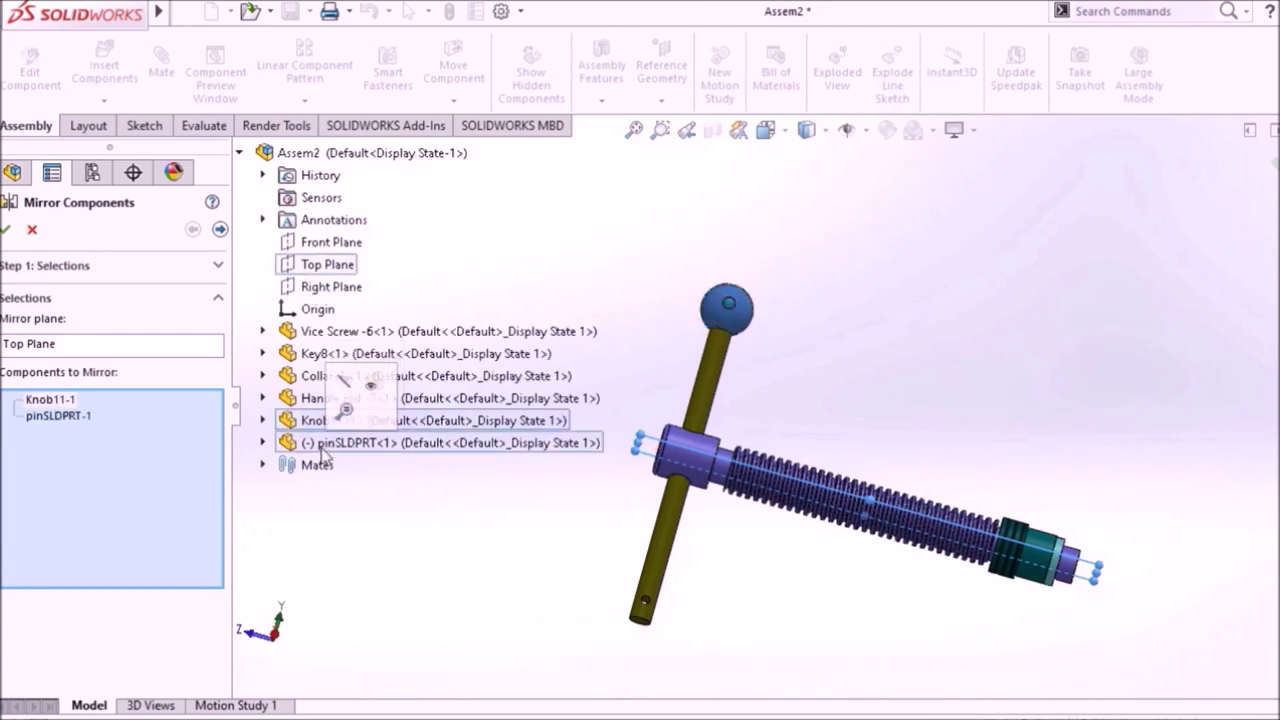
left_click(6, 232)
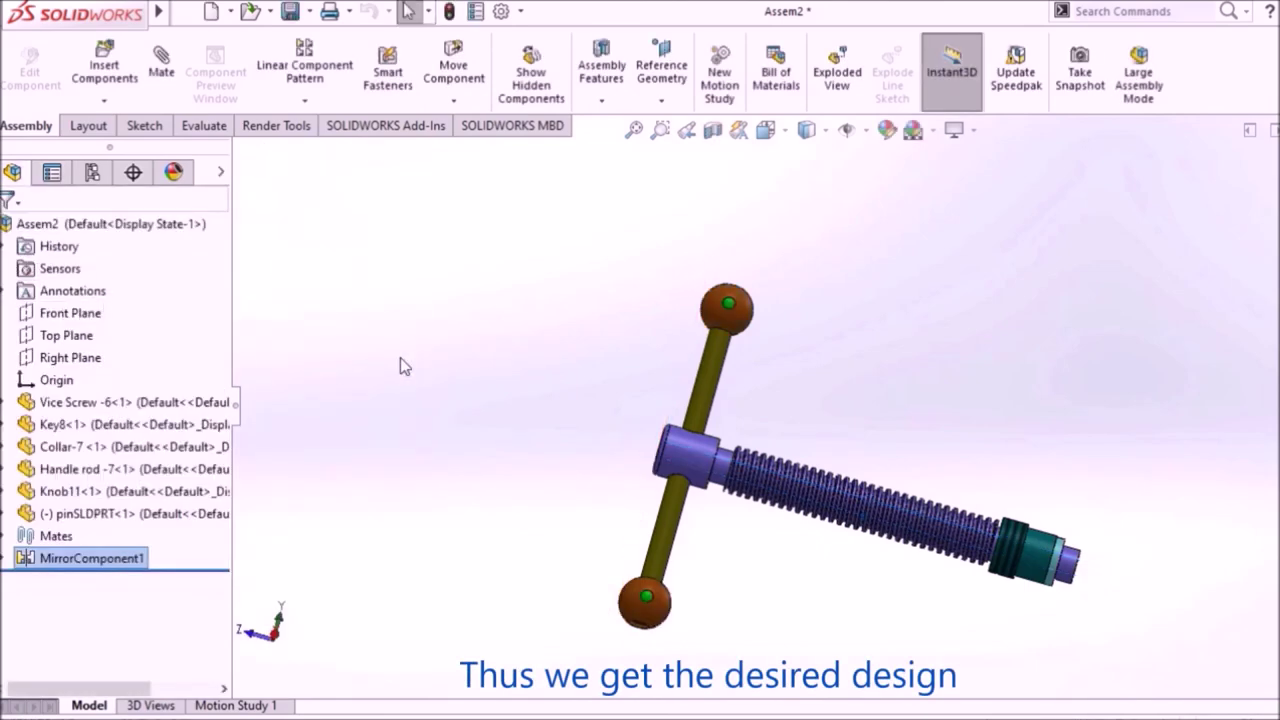
Turn the vice screw assembly to a straight-on front view showing both pinned knobs on the rod.
left_click(410, 357)
mouse_move(520, 277)
middle_mouse_down()
mouse_move(540, 400)
mouse_move(506, 377)
middle_mouse_up()
left_click(765, 130)
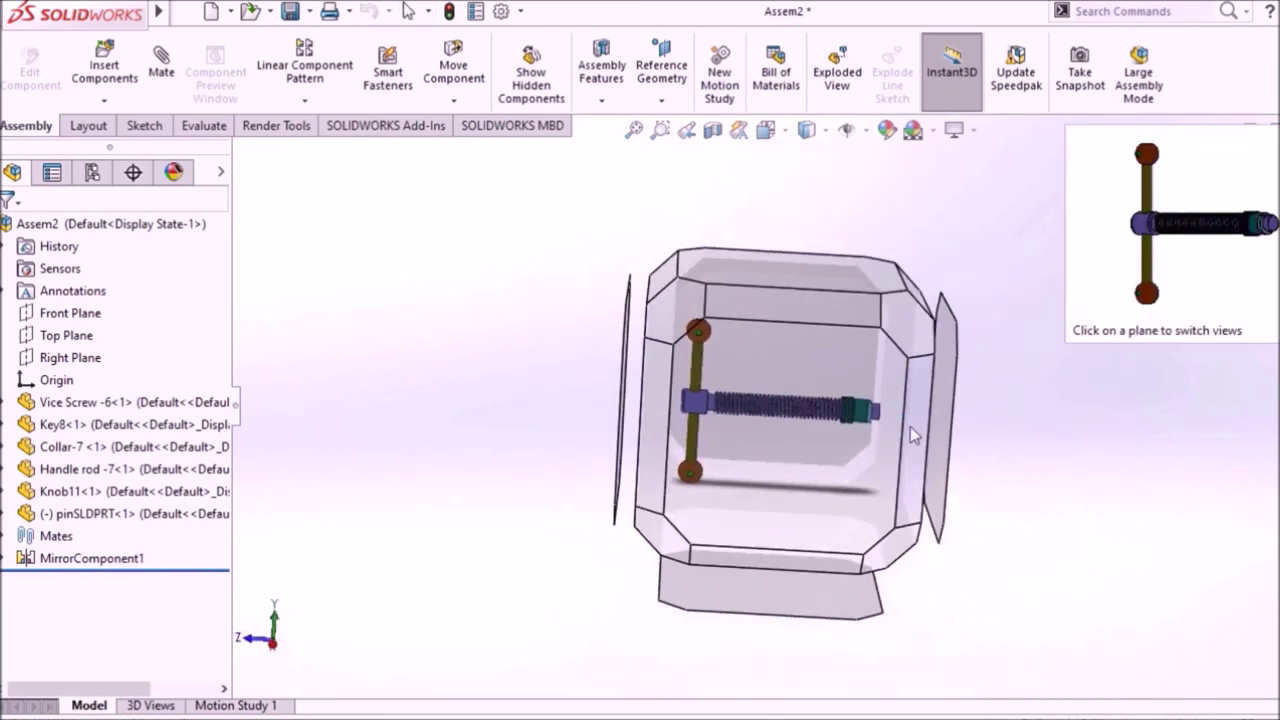
left_click(910, 426)
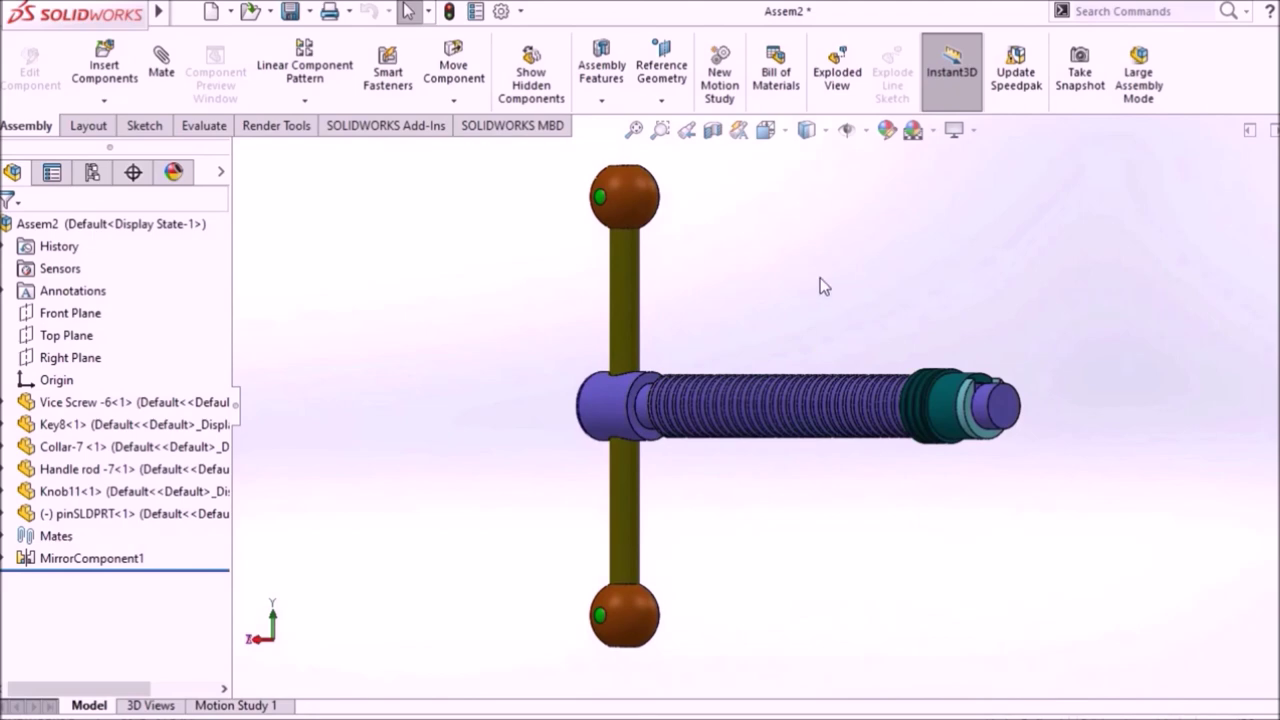